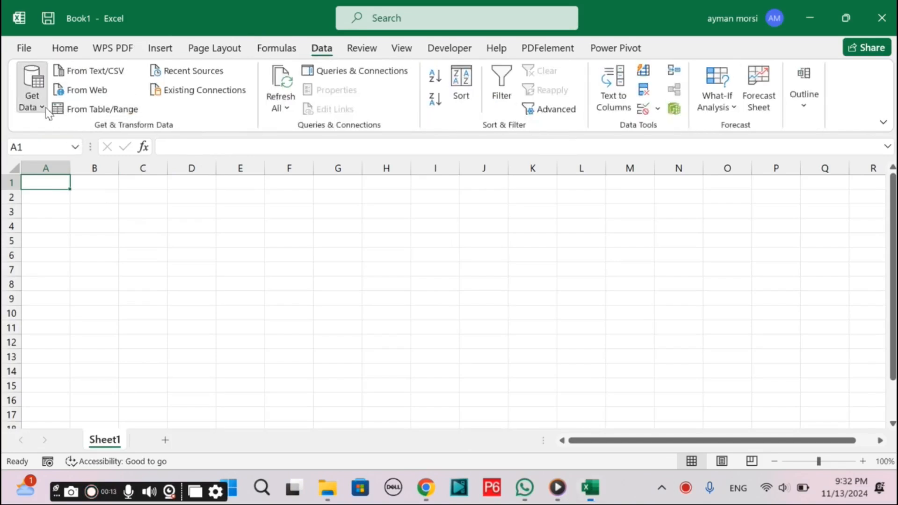
Start a data import from a folder and browse to the OS (C:) drive
click(44, 108)
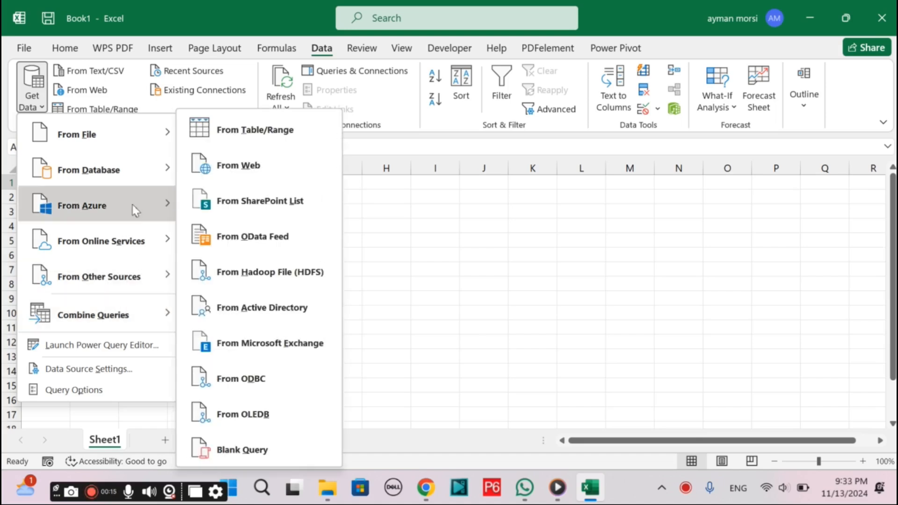
mouse_move(125, 135)
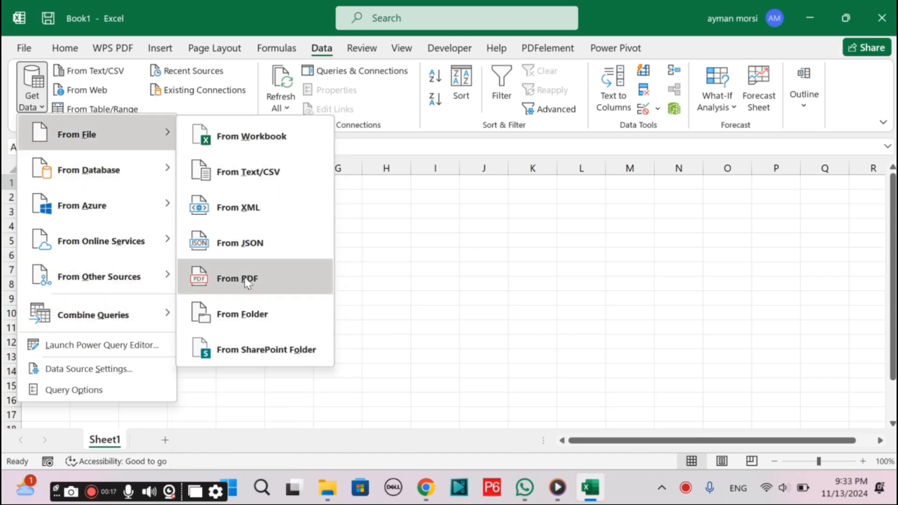
click(262, 315)
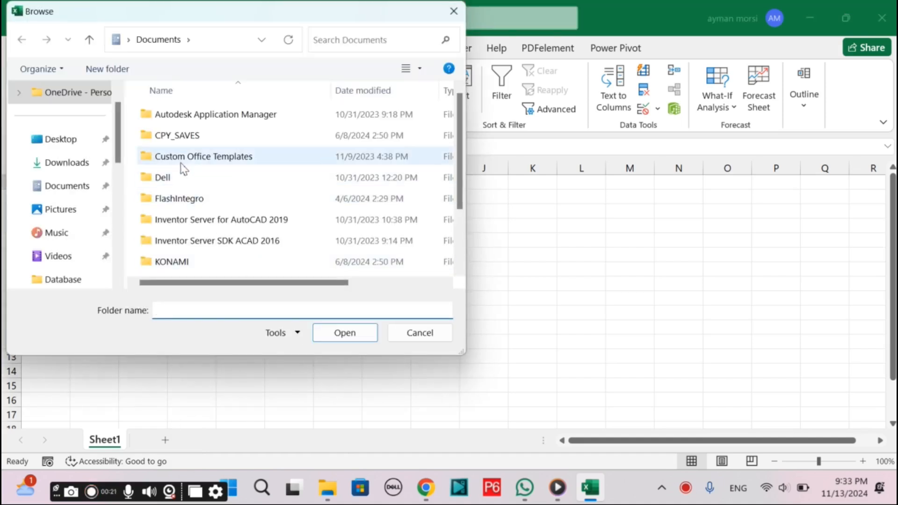
scroll(80, 235, down, 5)
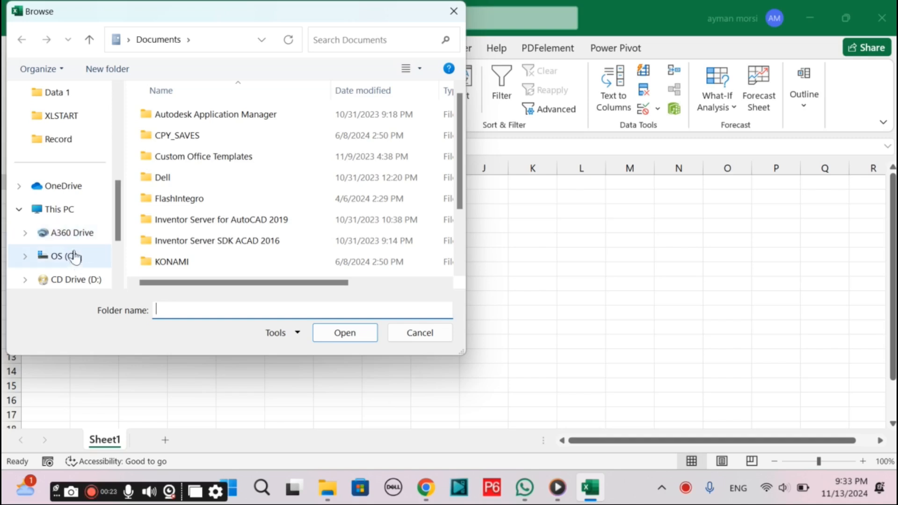
scroll(71, 262, down, 2)
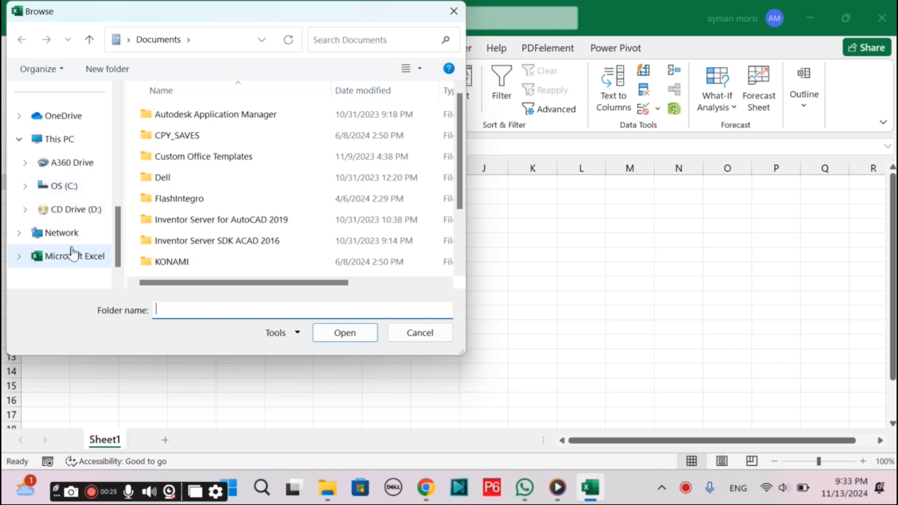
click(75, 140)
click(203, 156)
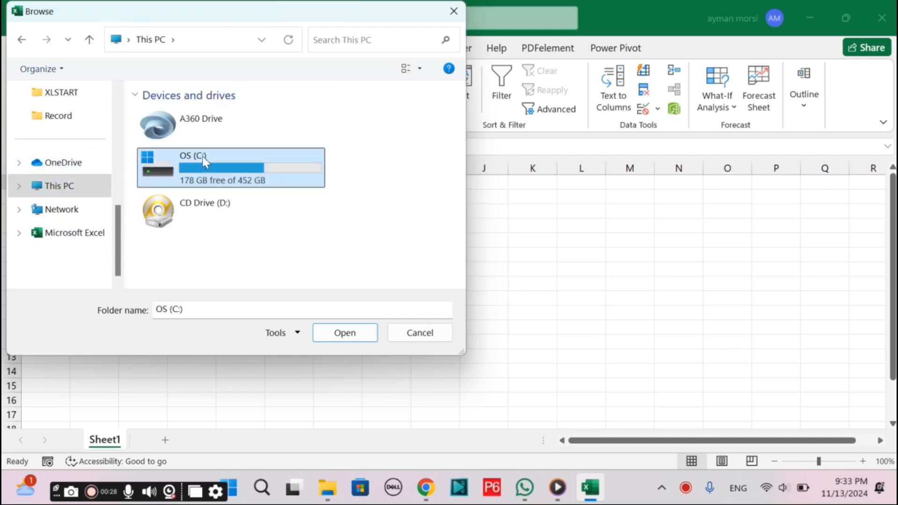
double_click(203, 157)
Choose the Dat 2 folder inside Data Analysis course, Session 6, Database as the import source
double_click(184, 156)
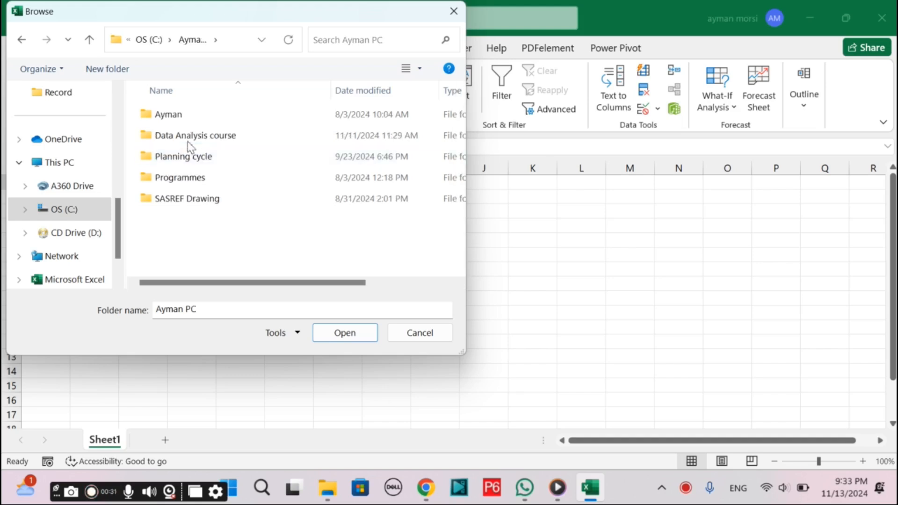
double_click(200, 137)
click(190, 220)
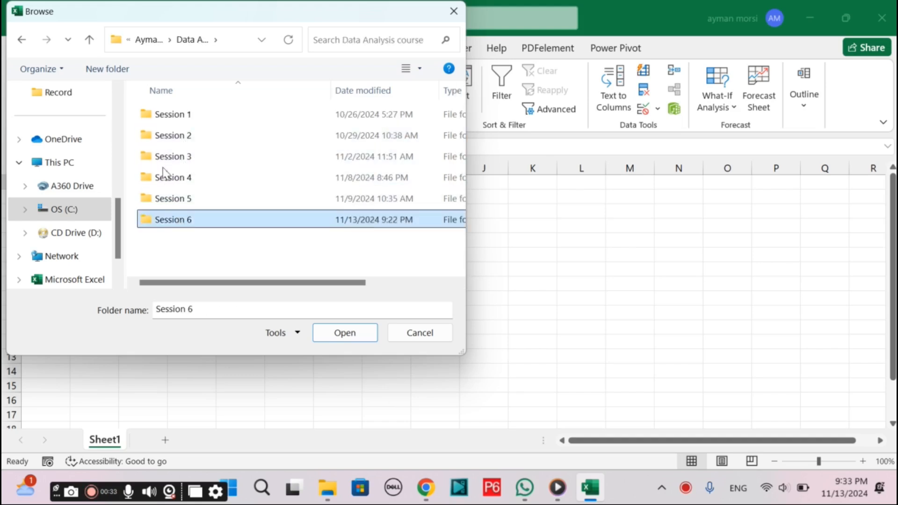
key(Return)
double_click(166, 136)
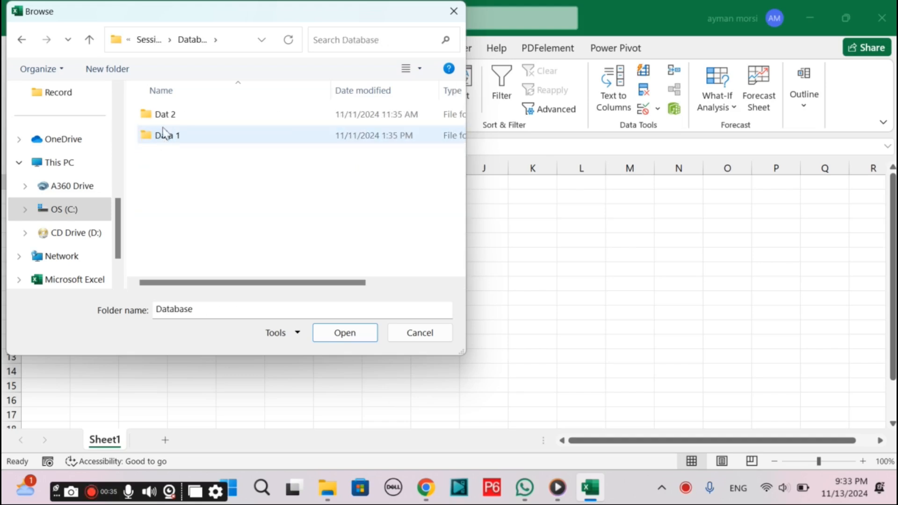
click(164, 115)
click(350, 335)
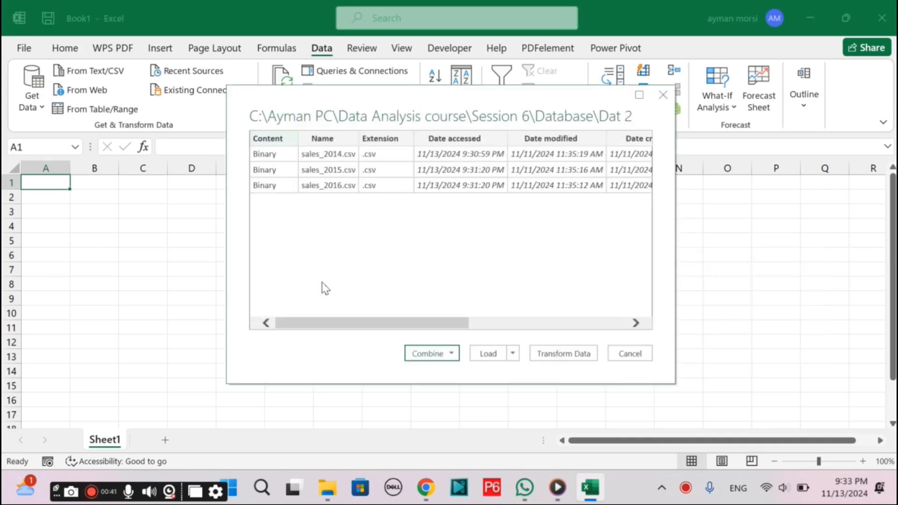
Combine and transform the folder's CSV files, using the first file as sample and the comma delimiter
click(452, 354)
click(452, 370)
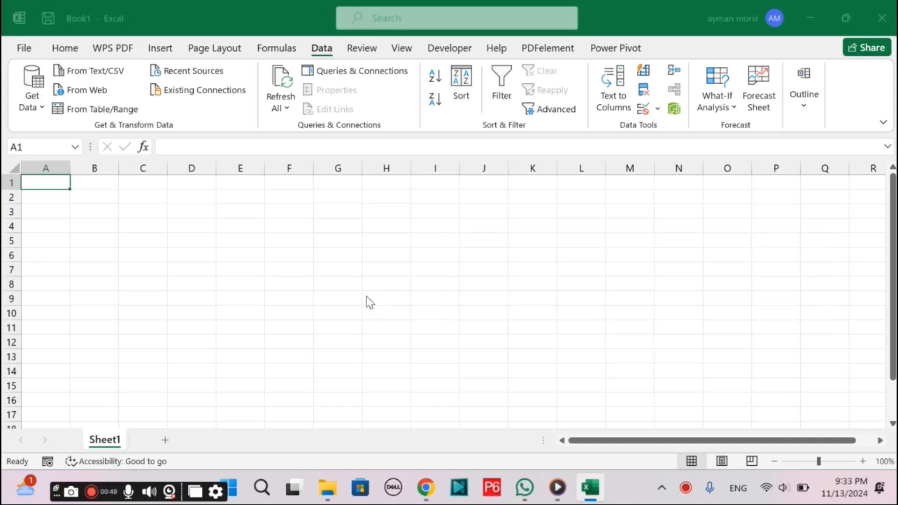
click(330, 177)
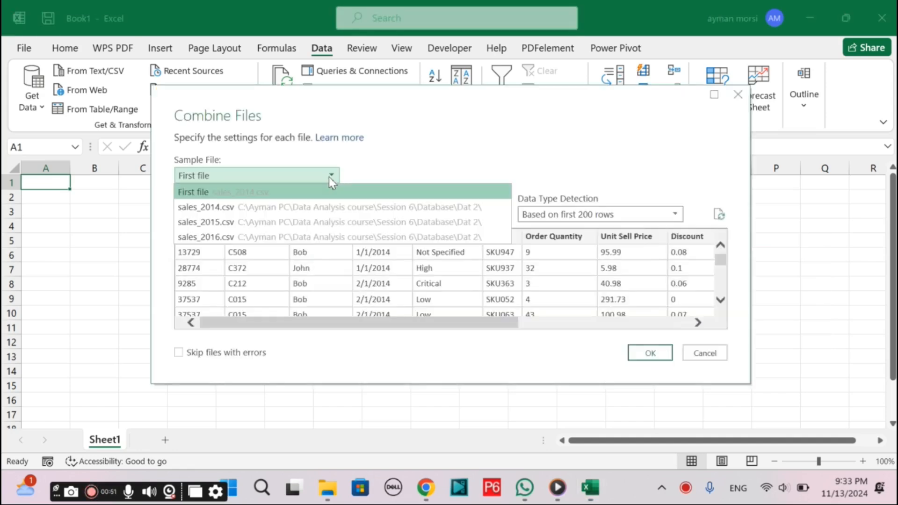
click(330, 174)
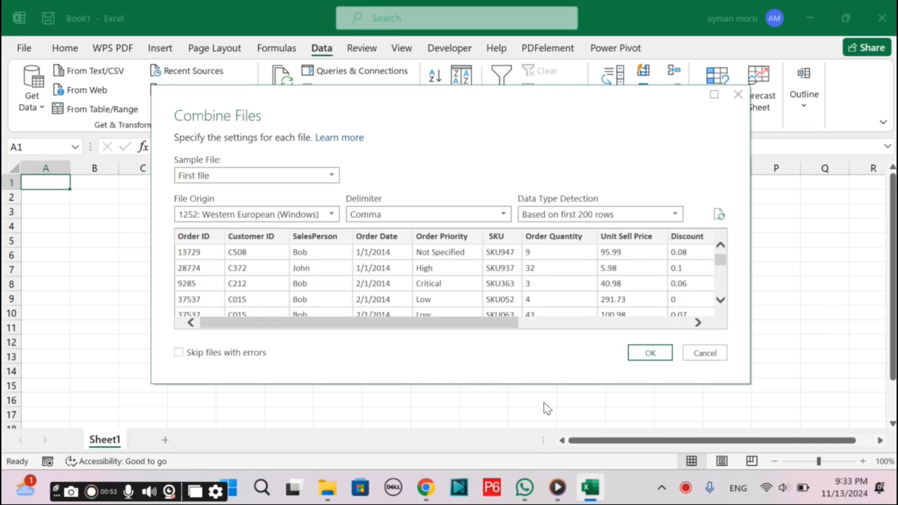
click(649, 354)
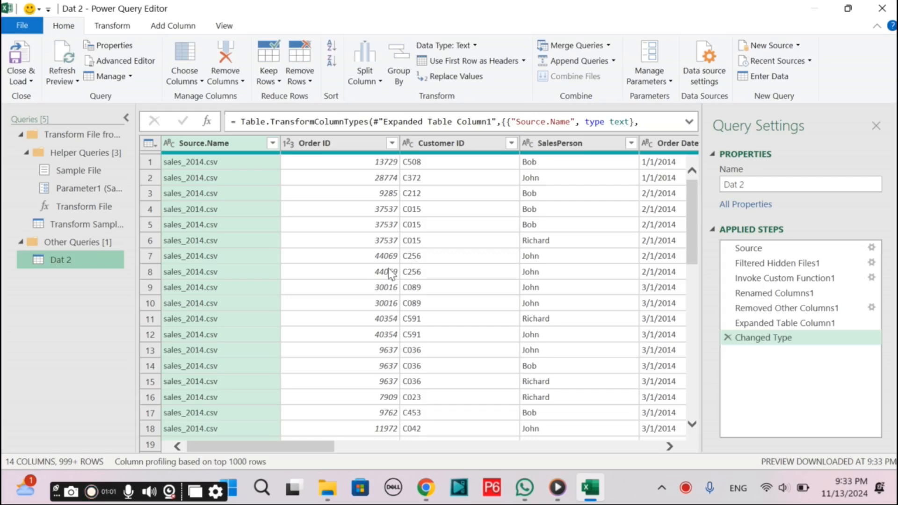
Load the complete value list of the Source.Name filter and apply it with all three sales files selected
click(273, 144)
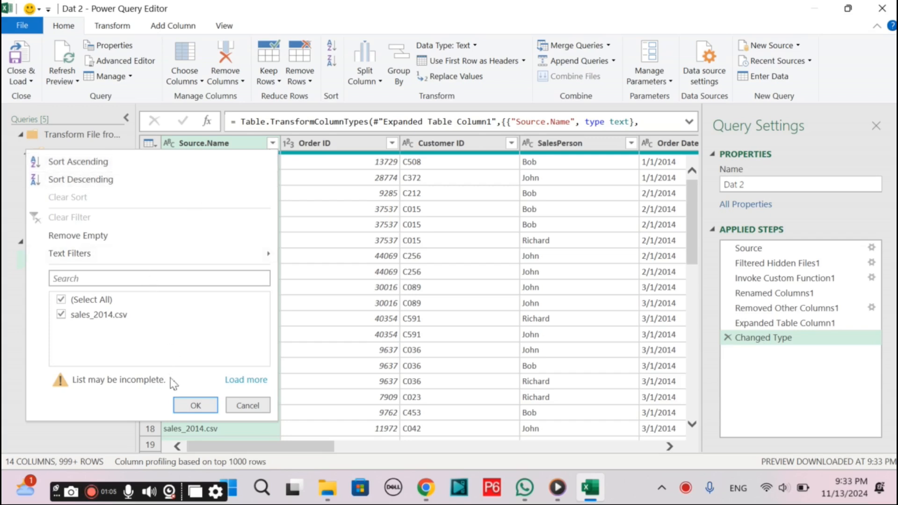
click(229, 379)
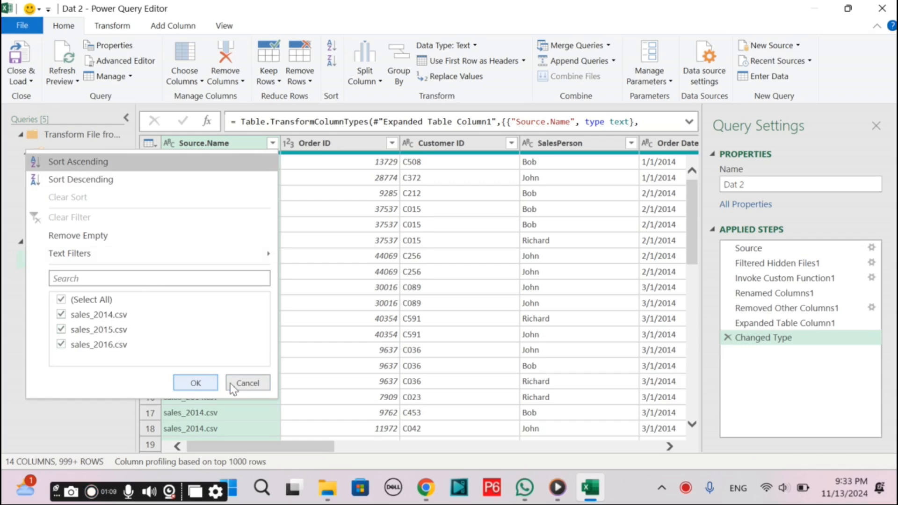
click(196, 384)
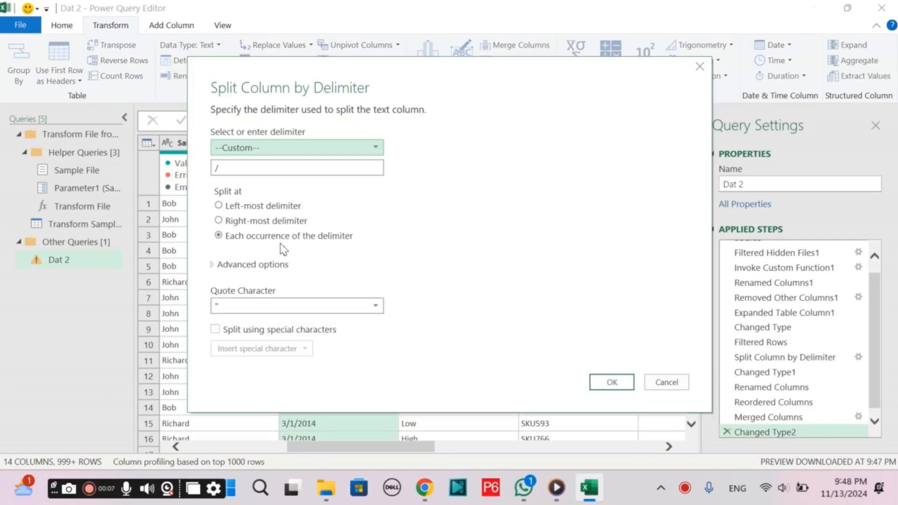
Split the date column at each occurrence of "/" and check the full list of values in Order Date.1
click(612, 382)
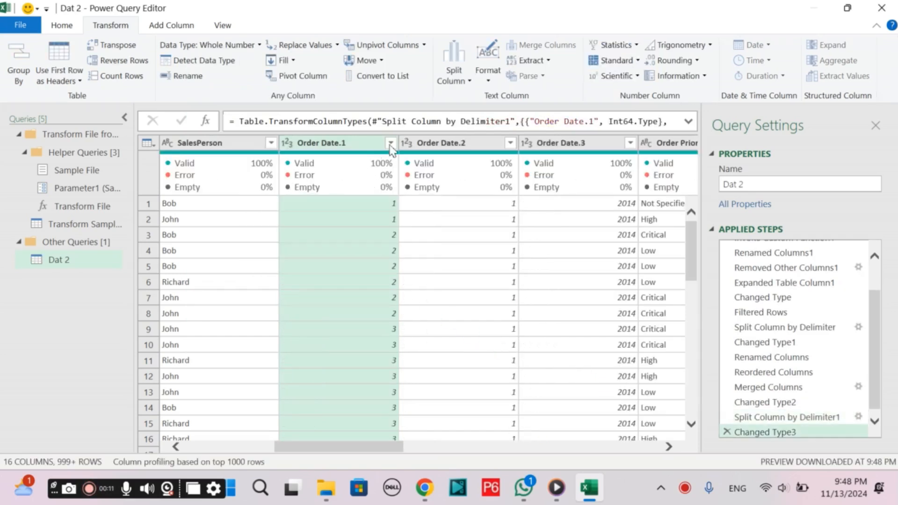
click(390, 143)
click(366, 425)
drag(381, 336, 381, 406)
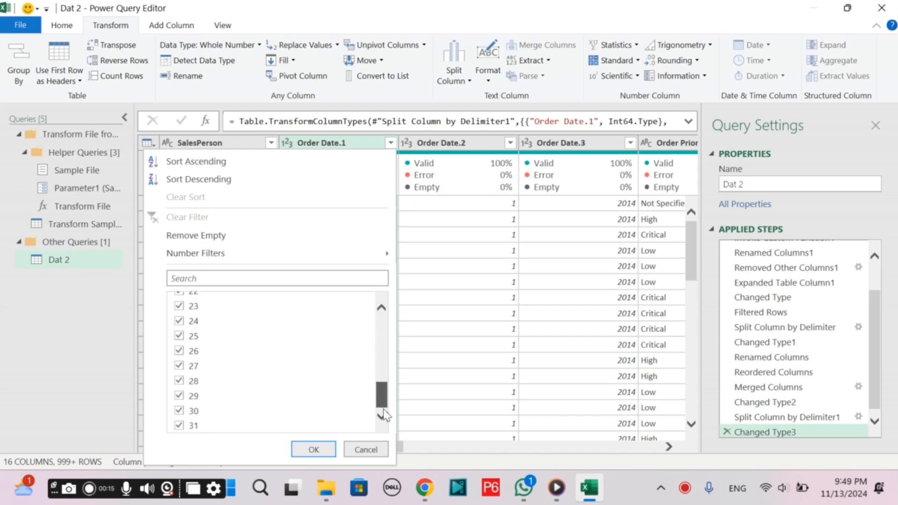
click(366, 449)
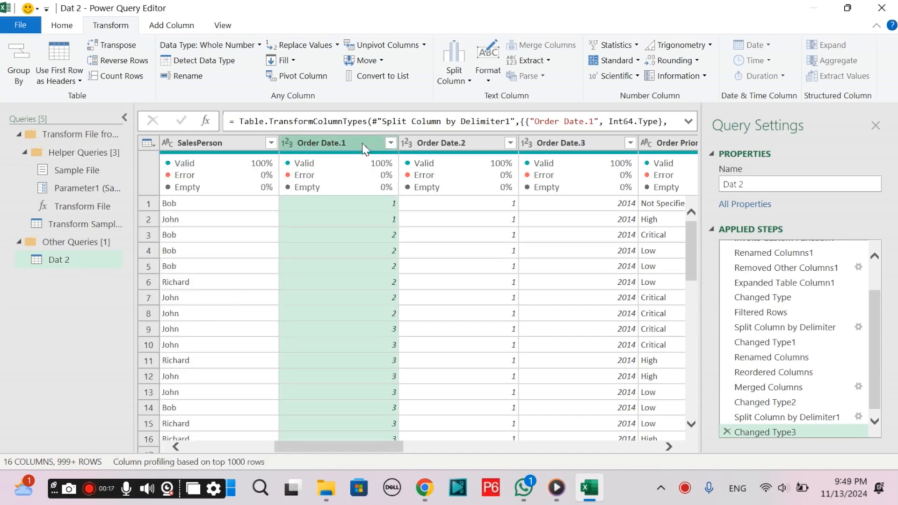
Rename the three split date columns as Order Date.Day, Order Date.Month and Order Date.Year
double_click(365, 147)
click(356, 144)
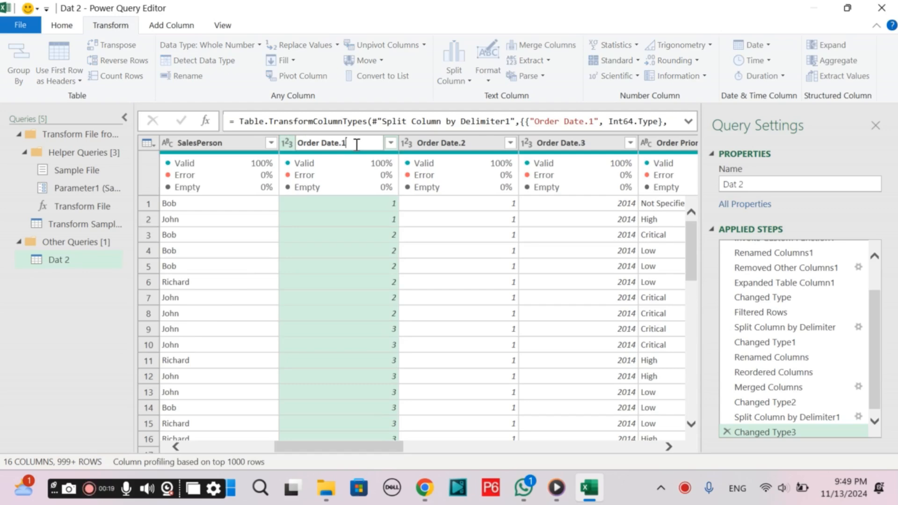
text(Day)
key(Return)
double_click(476, 142)
click(475, 144)
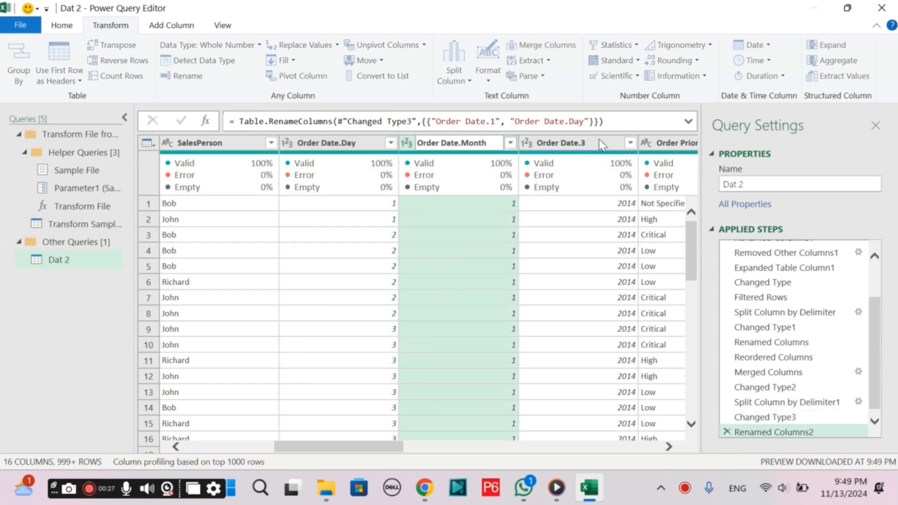
key(Return)
double_click(595, 143)
click(586, 144)
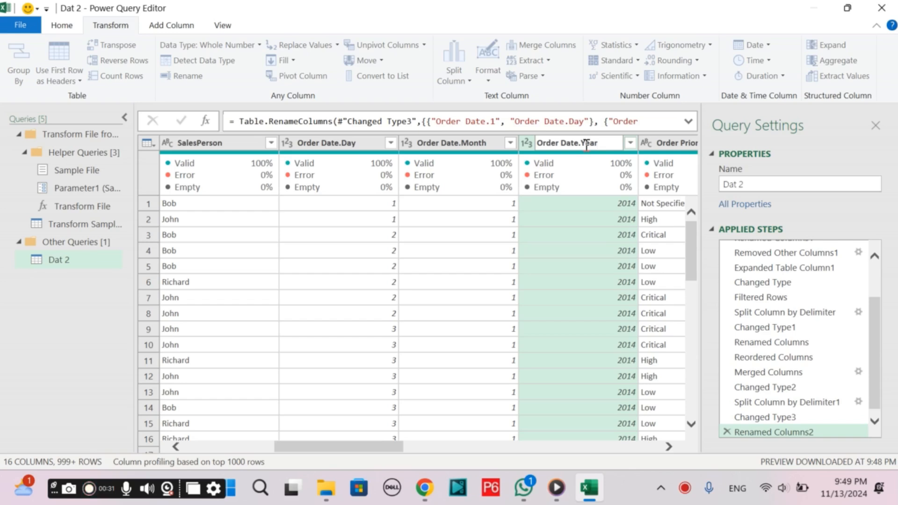
key(Return)
Move Order Date.Month before Order Date.Day and merge the month, day and year columns with separator "/" into a column named Order Date
drag(470, 145, 288, 137)
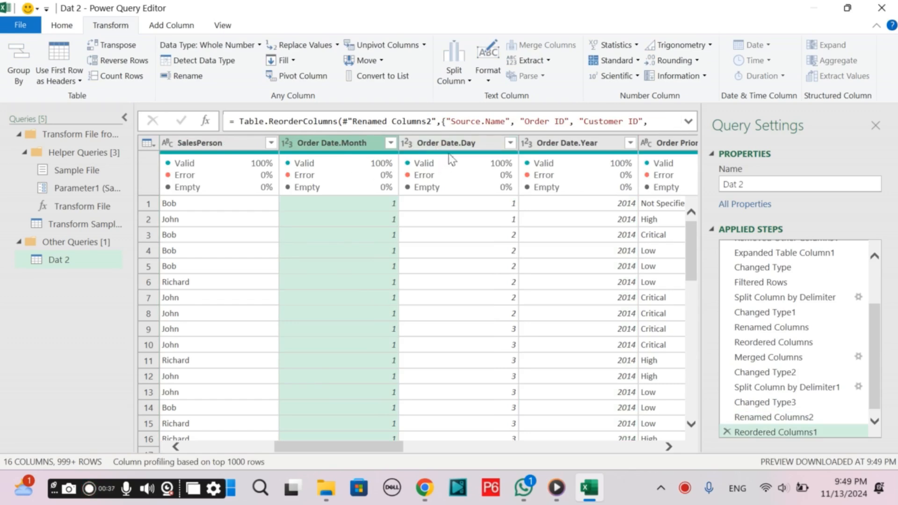
ctrl+click(468, 146)
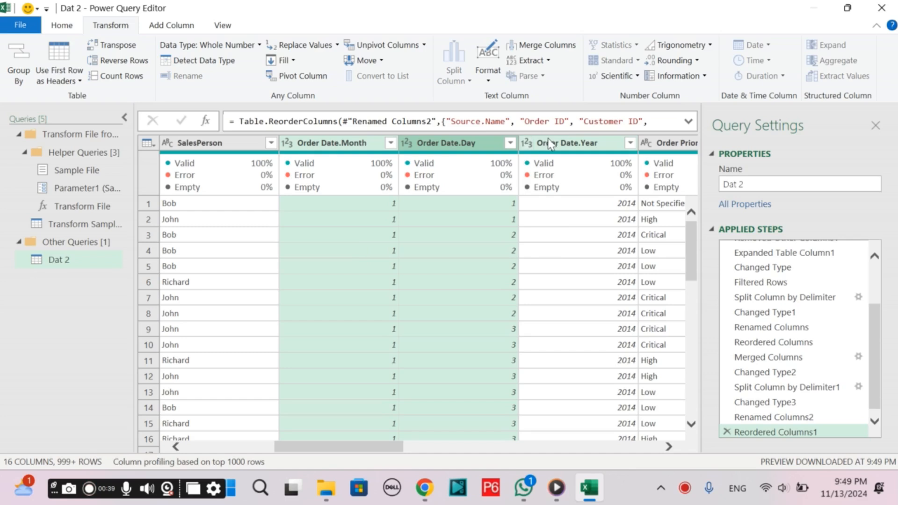
ctrl+click(554, 145)
right_click(441, 144)
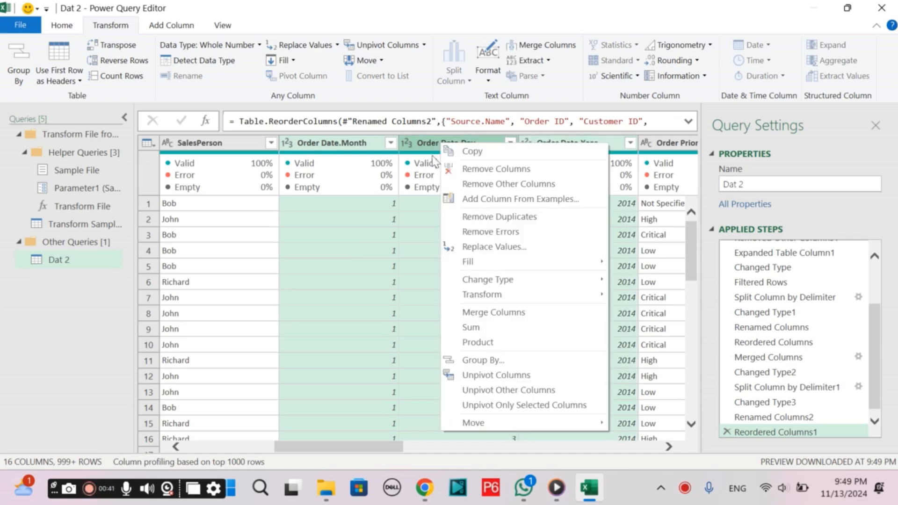
click(513, 320)
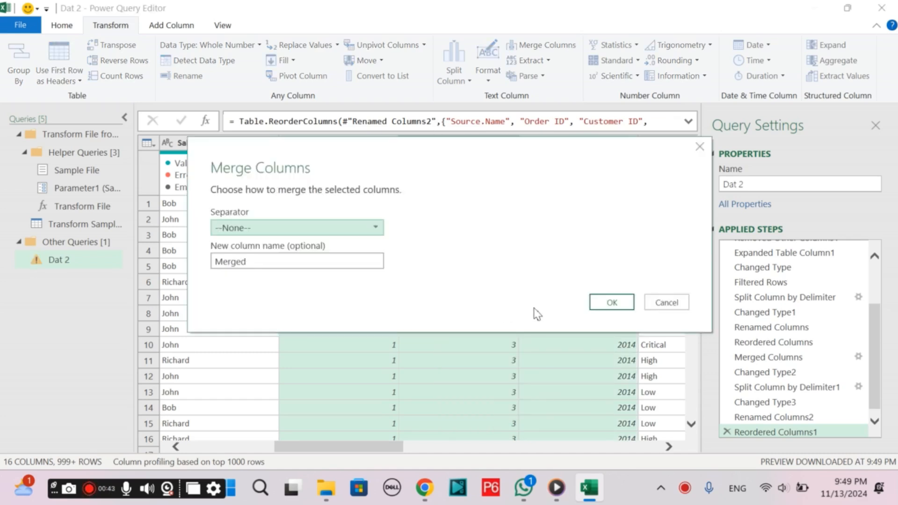
click(307, 227)
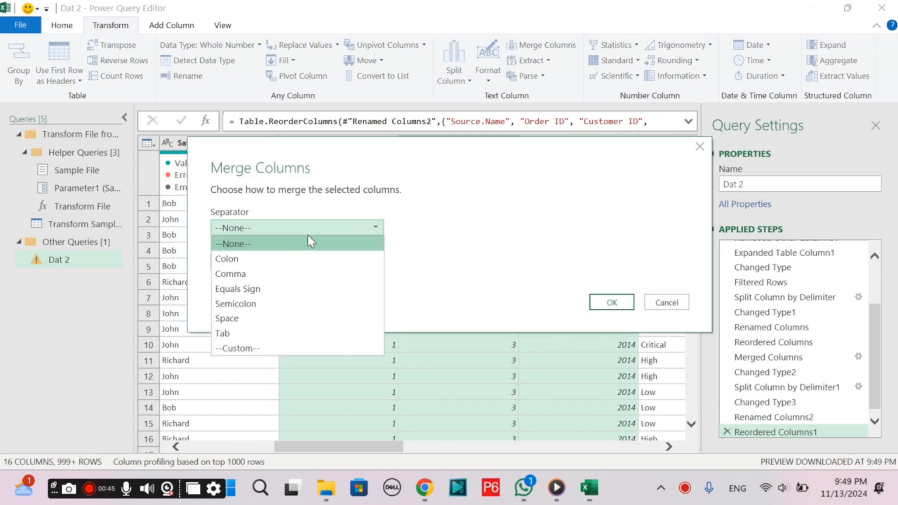
click(300, 347)
click(260, 248)
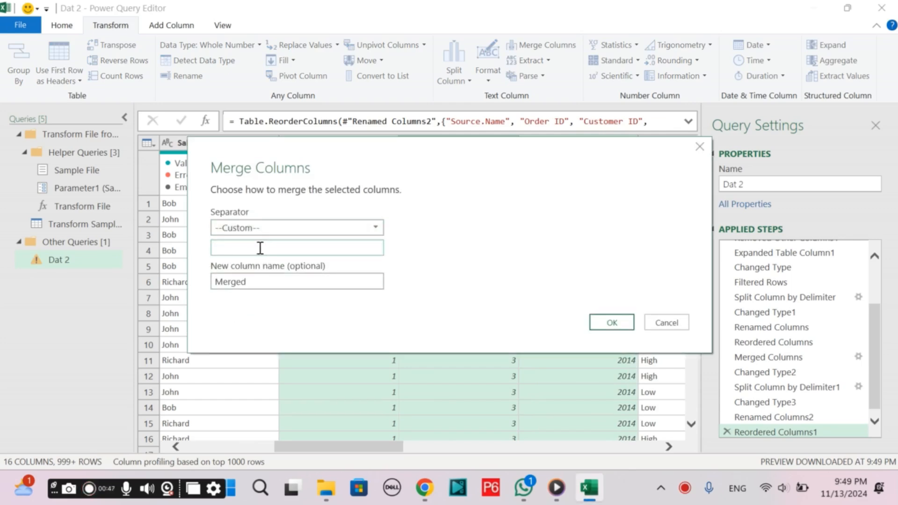
drag(260, 282, 201, 280)
text(Order Dat)
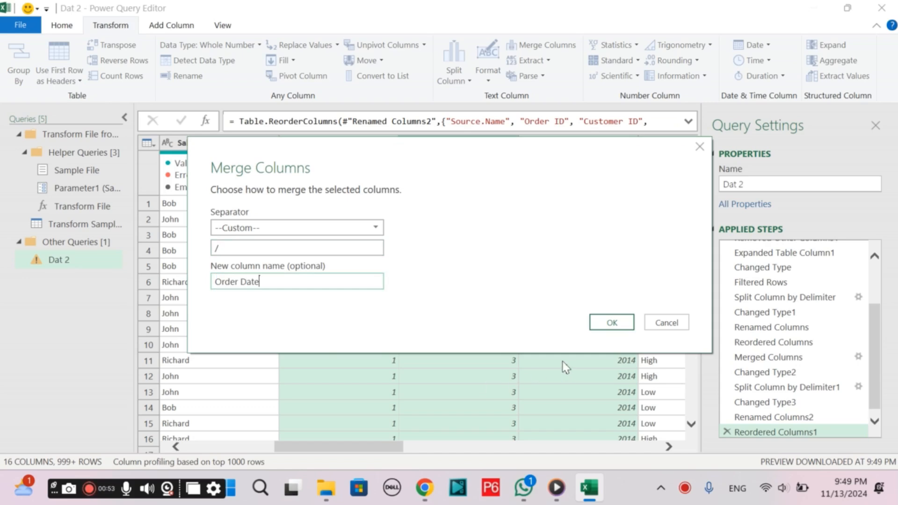
click(609, 322)
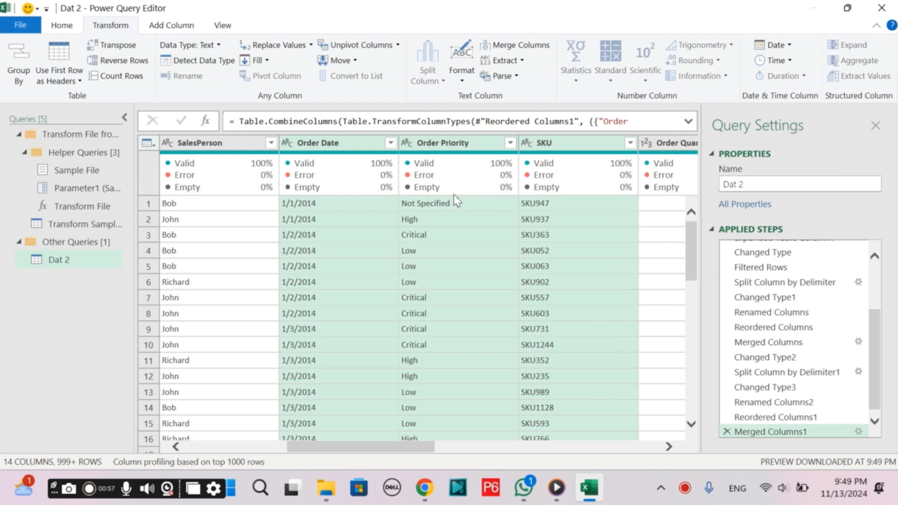
Change the data type of the merged Order Date column to Date
click(352, 234)
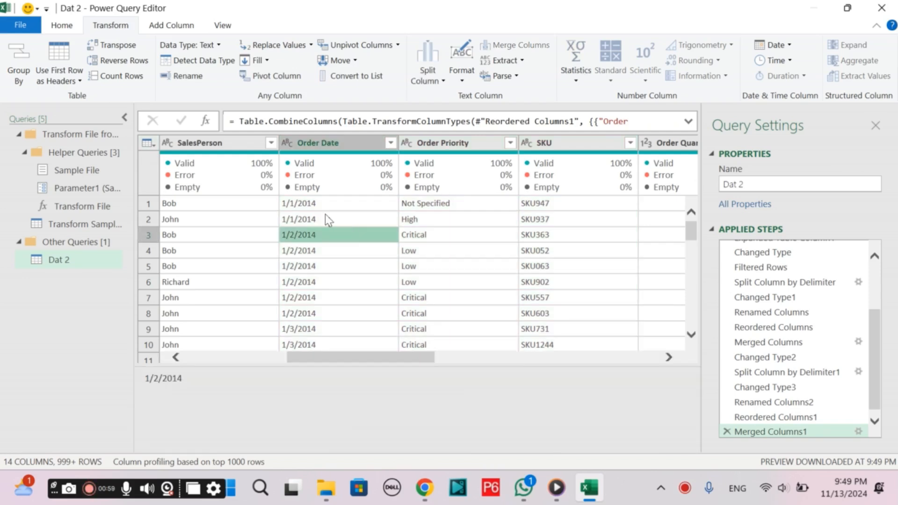
click(293, 143)
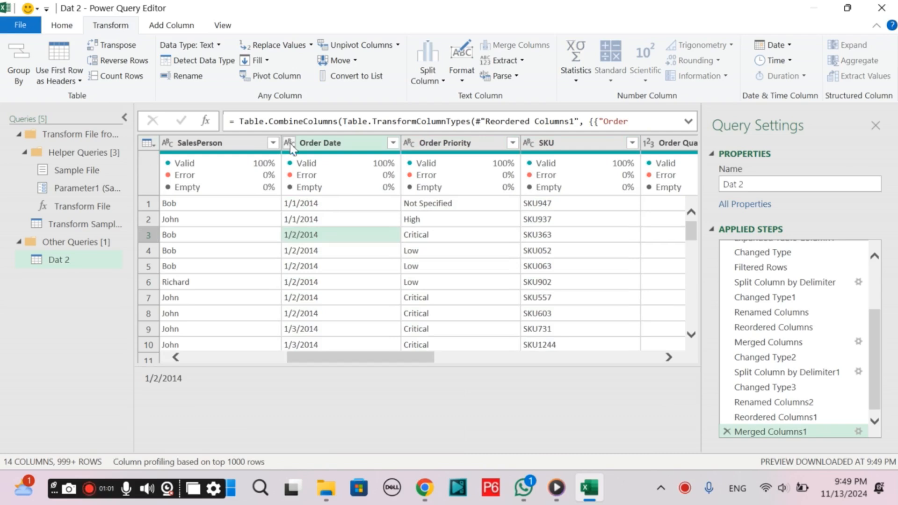
click(290, 143)
click(316, 237)
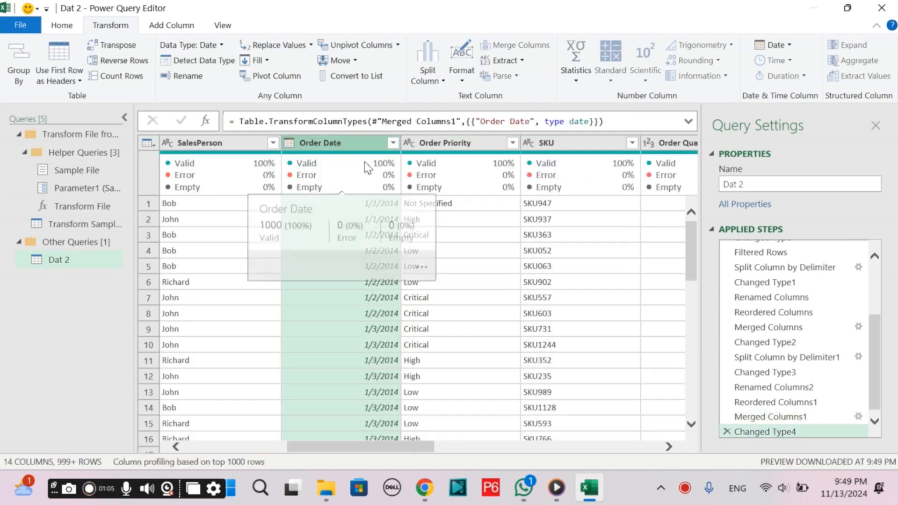
click(89, 489)
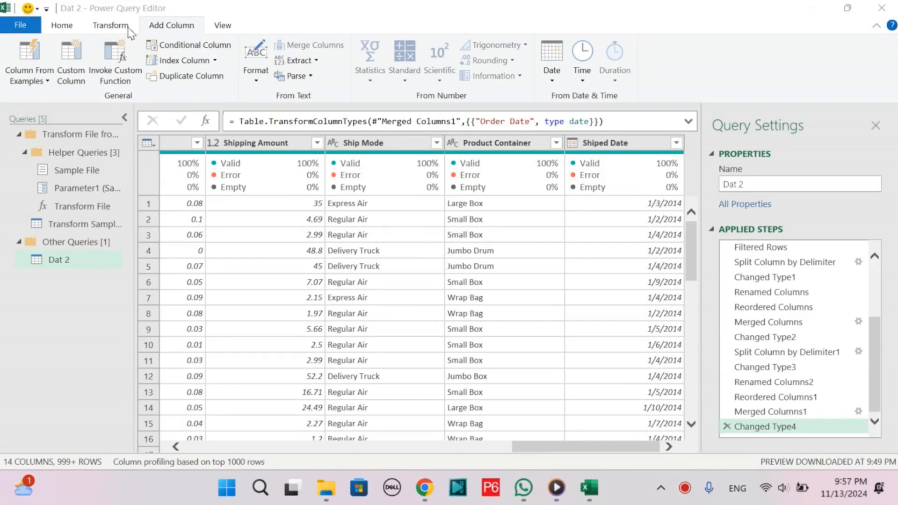
Add a custom column computed as [Order Quantity]*[Unit Sell Price]*1-[Discount]
click(161, 27)
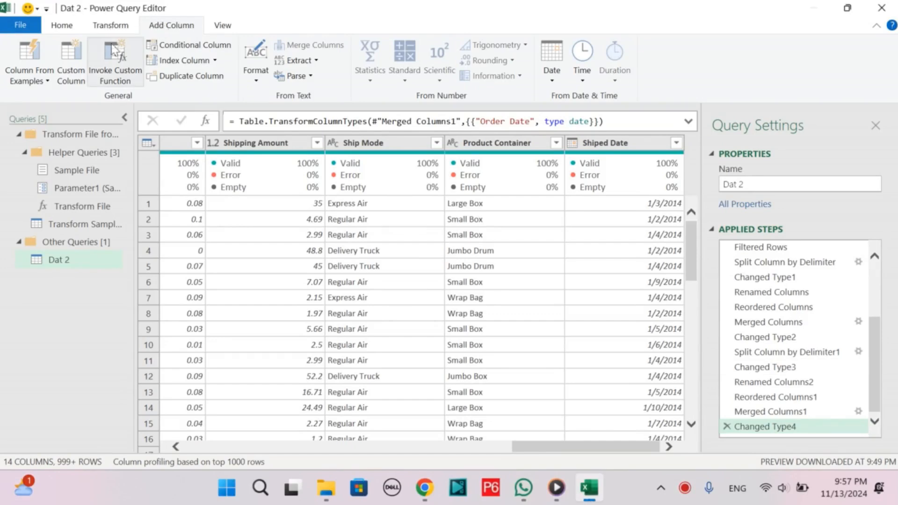
click(73, 74)
click(254, 198)
scroll(613, 245, down, 2)
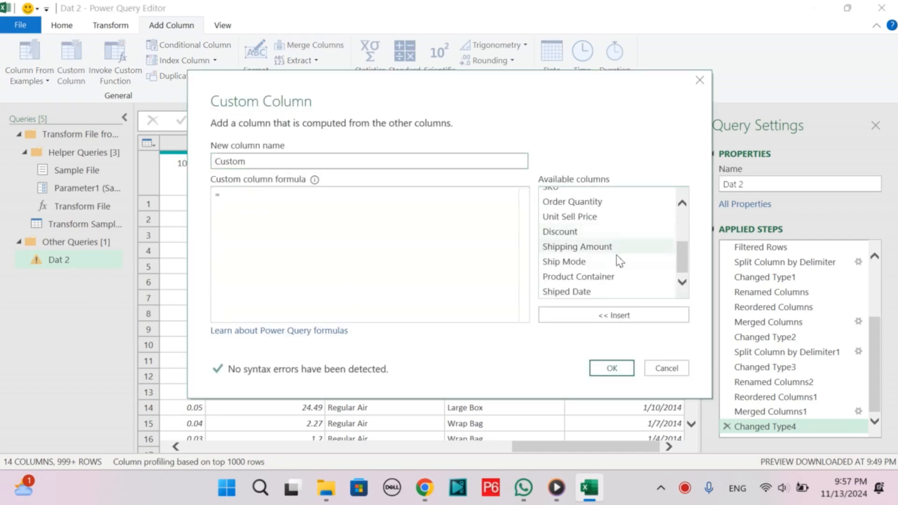
double_click(593, 202)
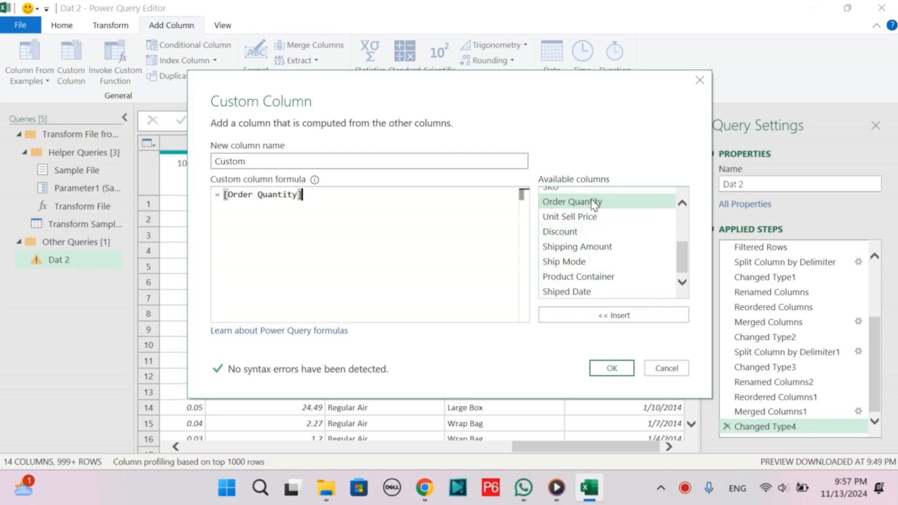
text(*)
double_click(591, 217)
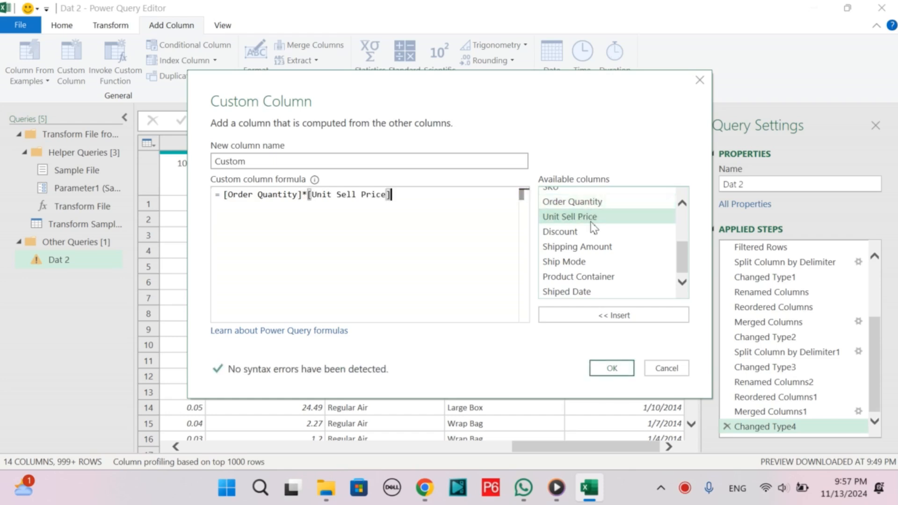
text(*)
double_click(590, 232)
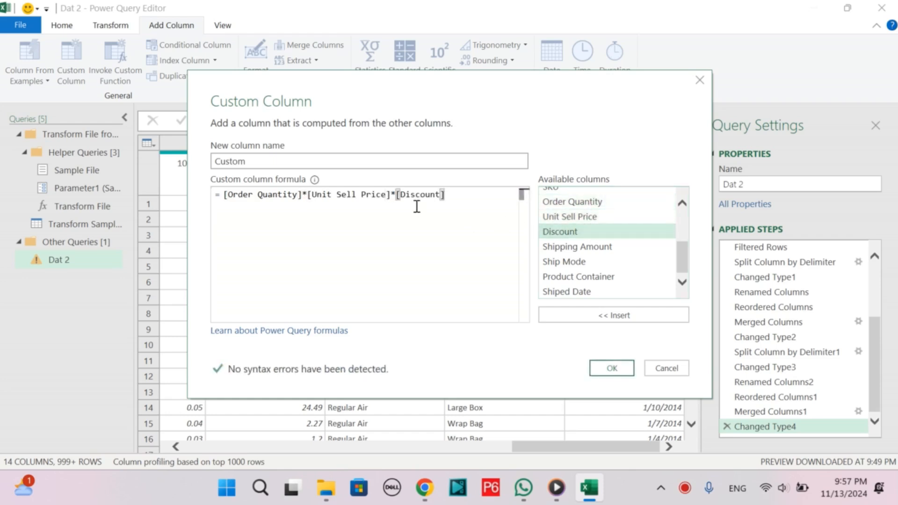
drag(397, 195, 396, 205)
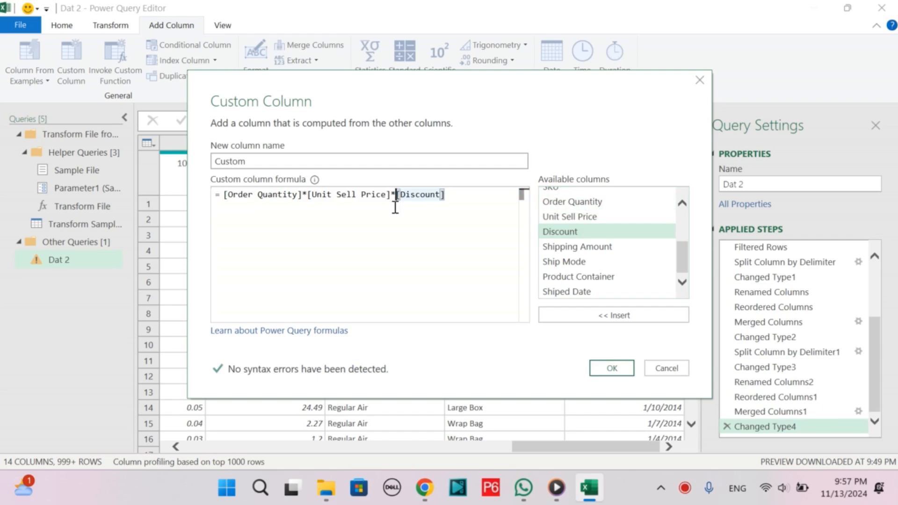
click(608, 367)
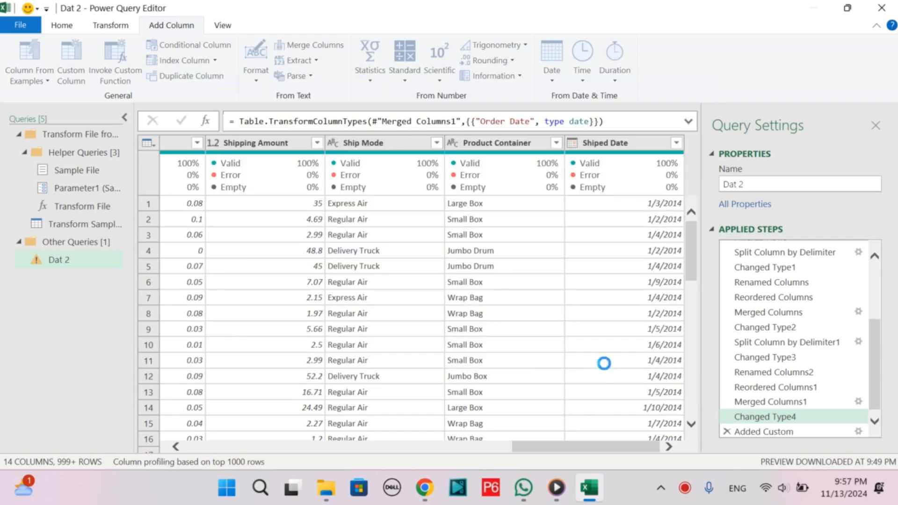
Rename the new custom column as Total Sales
double_click(634, 141)
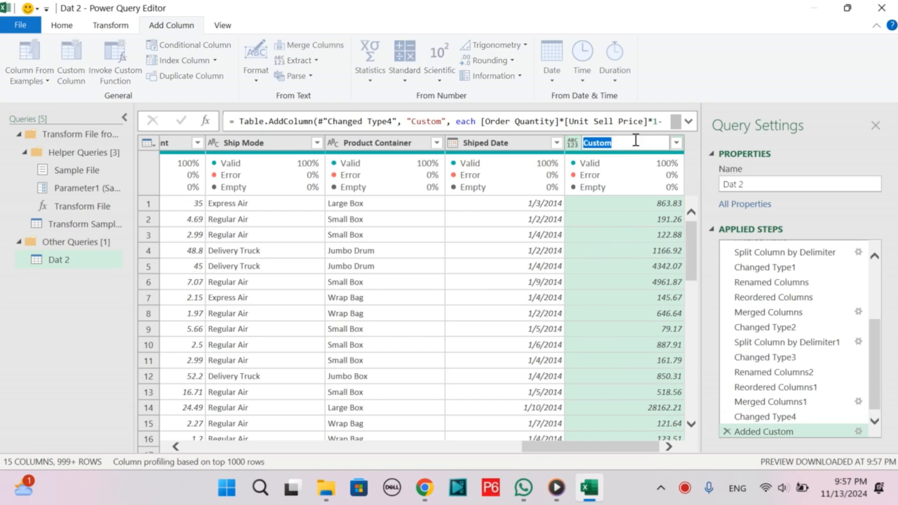
text(Total Sales)
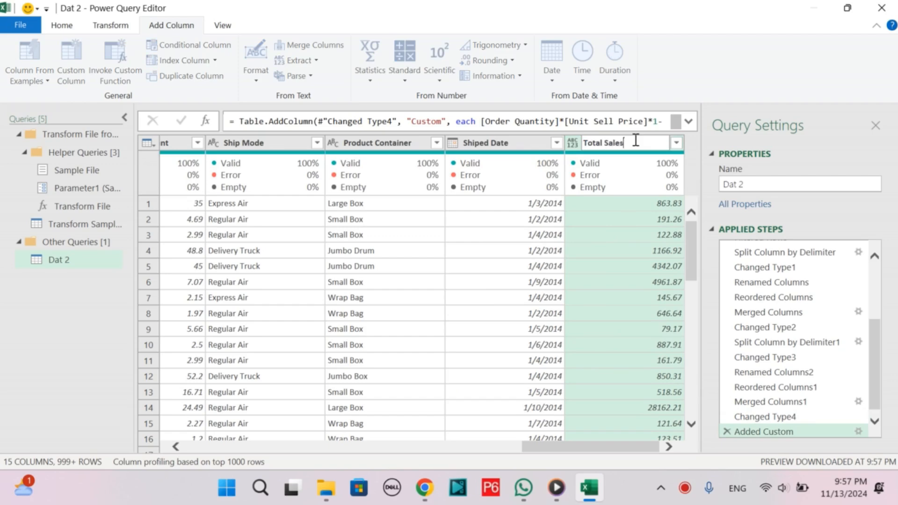
click(685, 489)
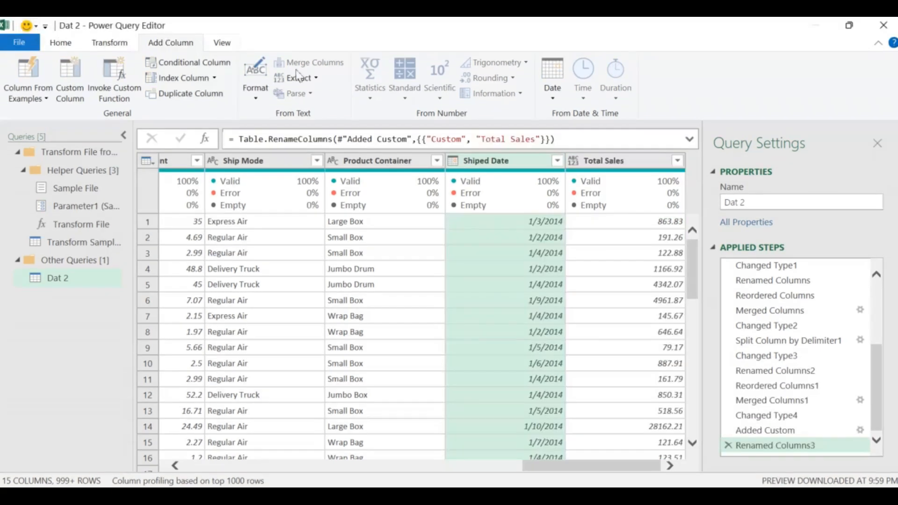
Add a column with the quarter of the year taken from Shiped Date
click(552, 93)
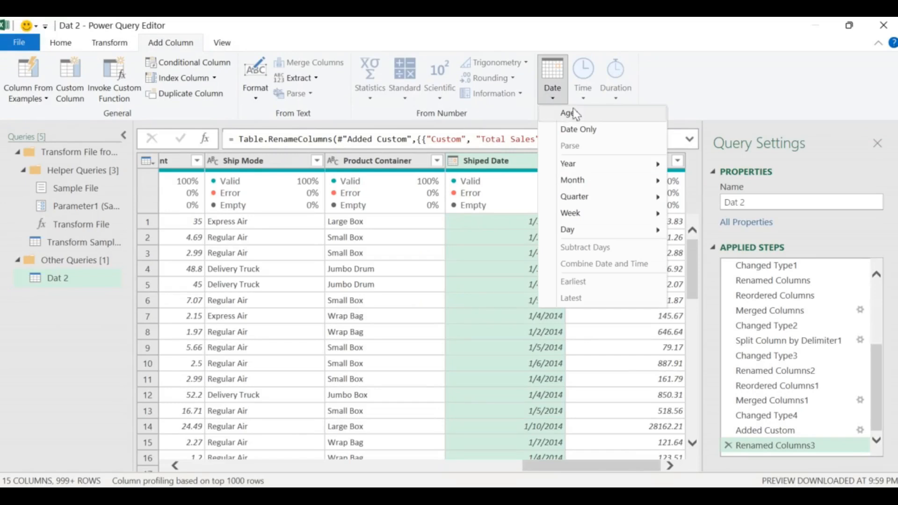
mouse_move(632, 199)
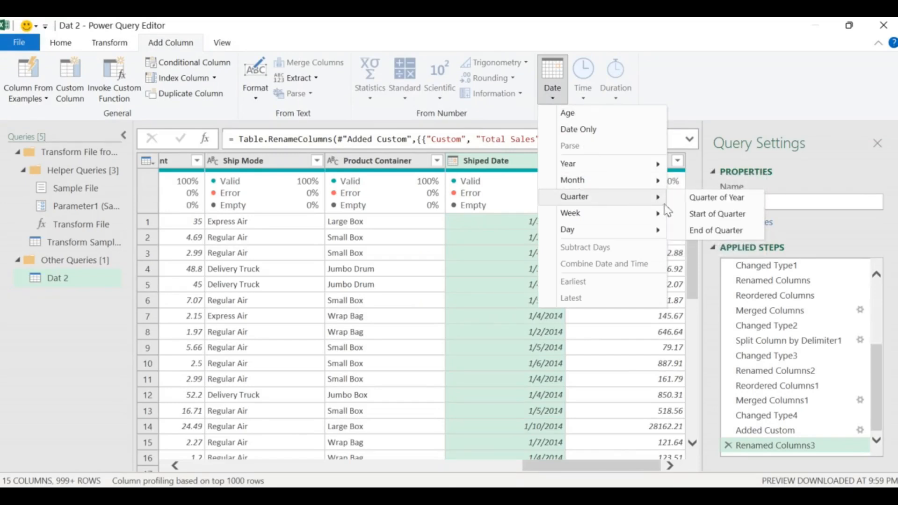
click(689, 201)
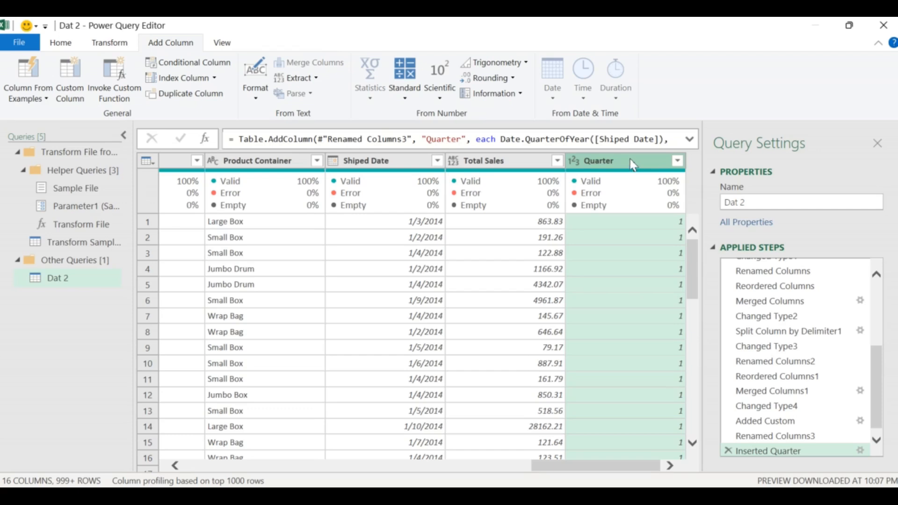
Rename the new quarter column as Shipping Quarter
double_click(631, 161)
key(Home)
text(Shippi)
text(g)
key(BackSpace)
text(ng)
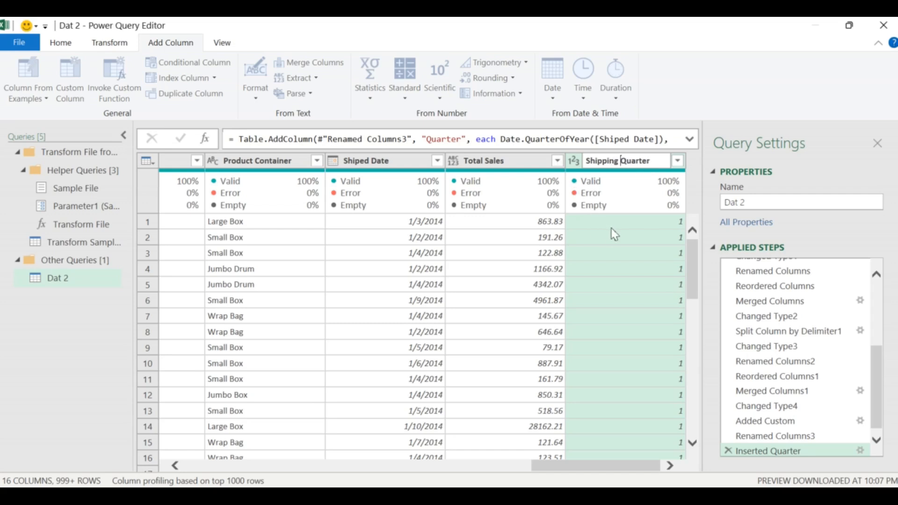
key(Return)
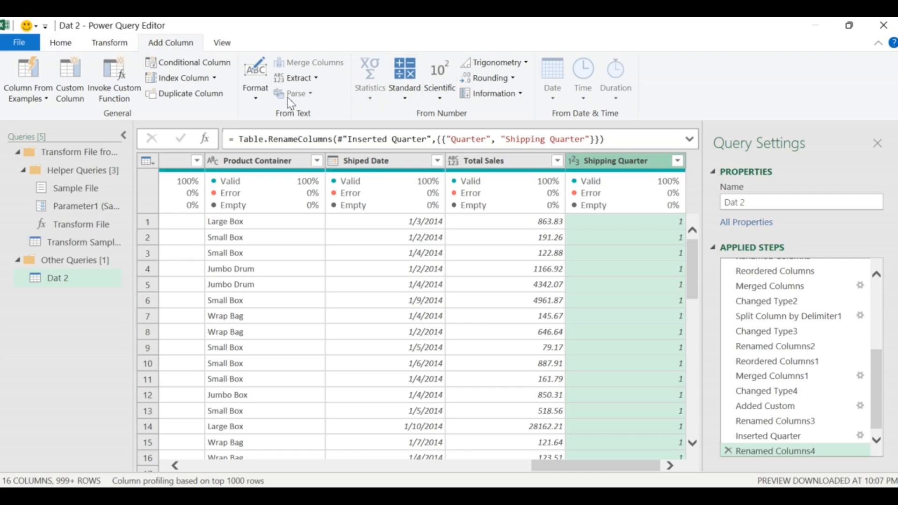
Add a column that puts the prefix "Q " in front of each Shipping Quarter value
click(257, 96)
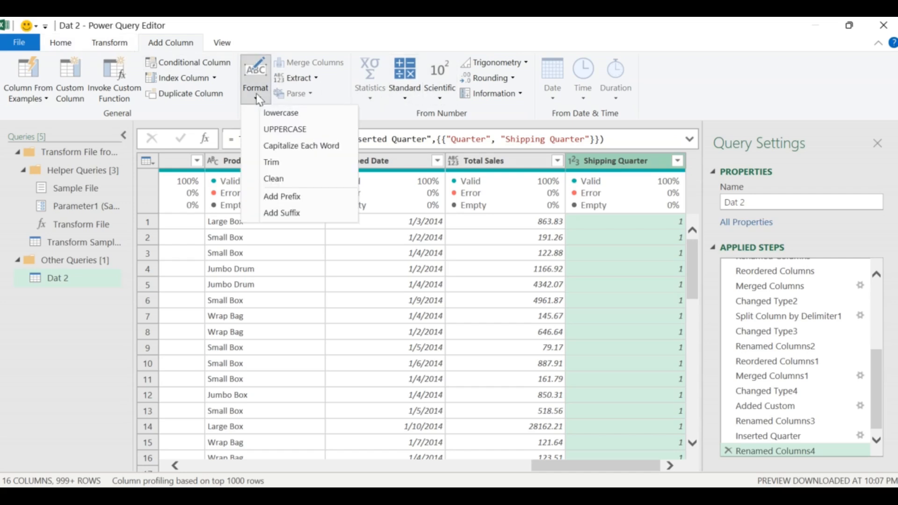
click(309, 198)
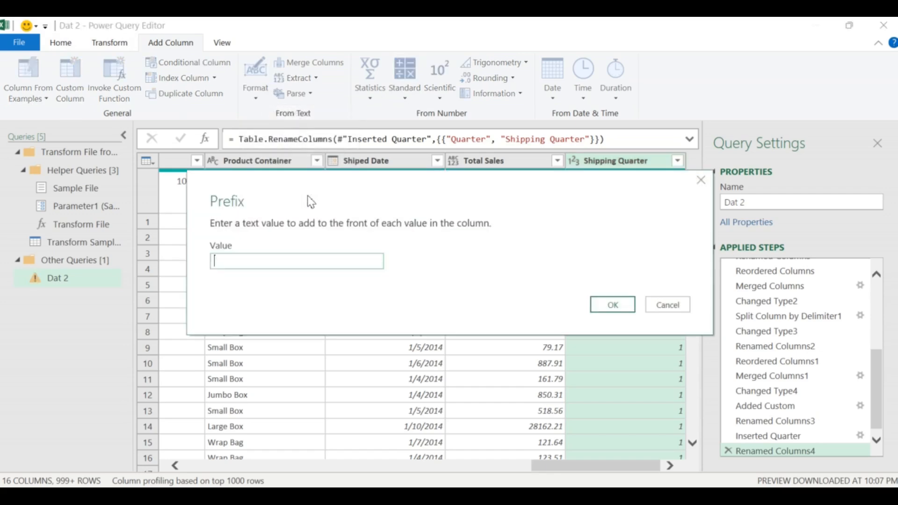
text(Q)
click(602, 309)
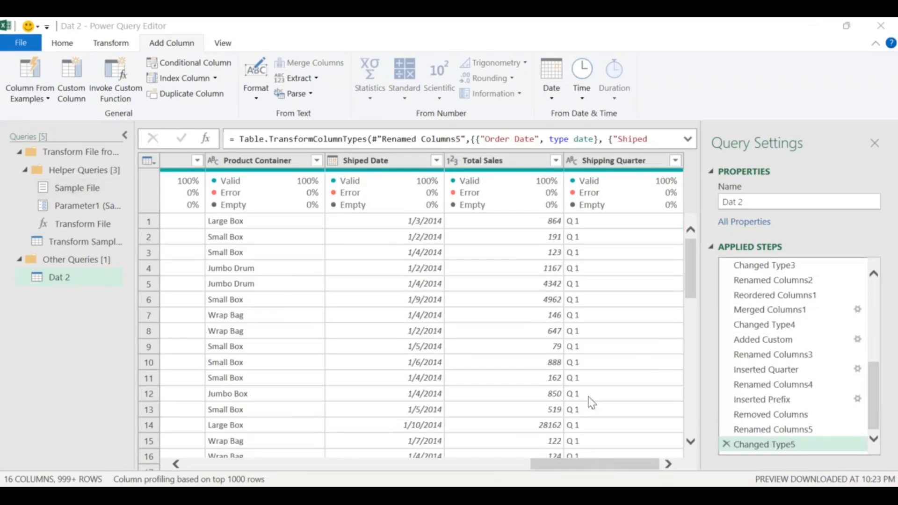
mouse_move(376, 175)
click(381, 160)
drag(580, 467, 303, 471)
click(389, 161)
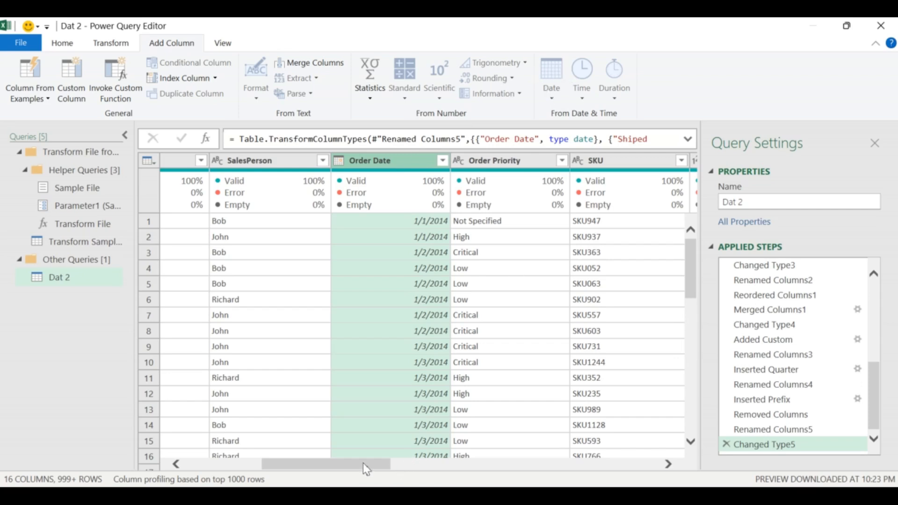
drag(368, 469, 667, 471)
click(494, 285)
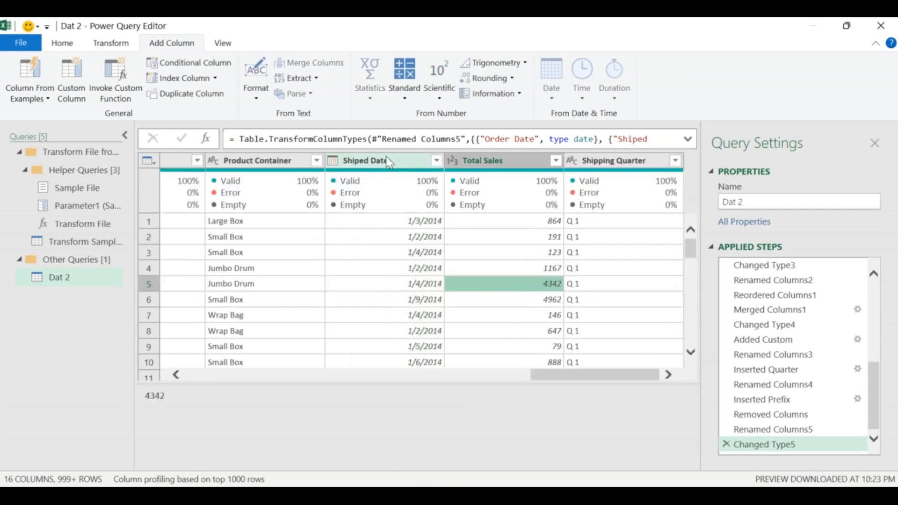
Add a column that subtracts Order Date from Shiped Date in days
click(384, 164)
drag(604, 470, 342, 466)
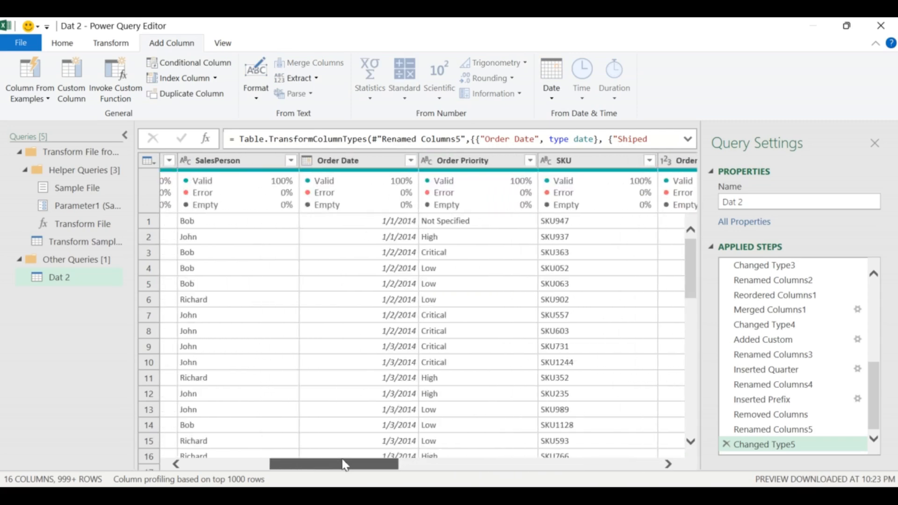
click(382, 164)
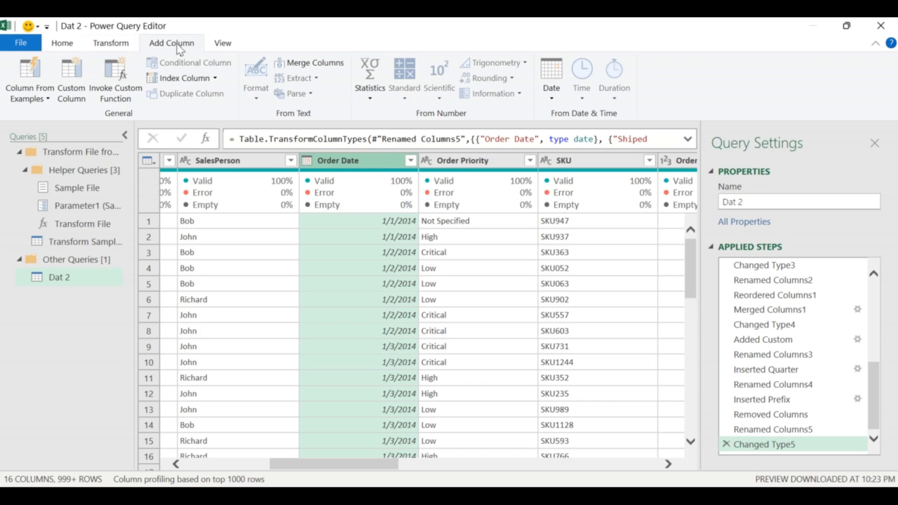
click(552, 88)
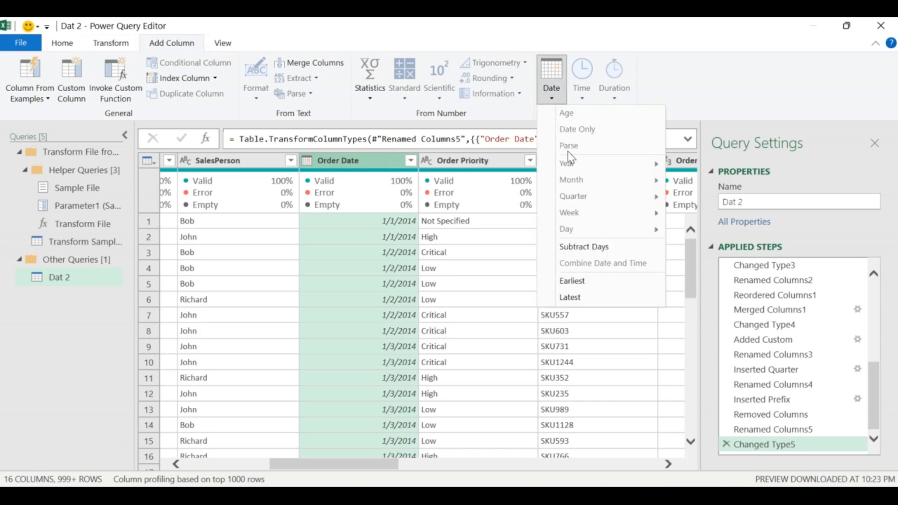
click(586, 248)
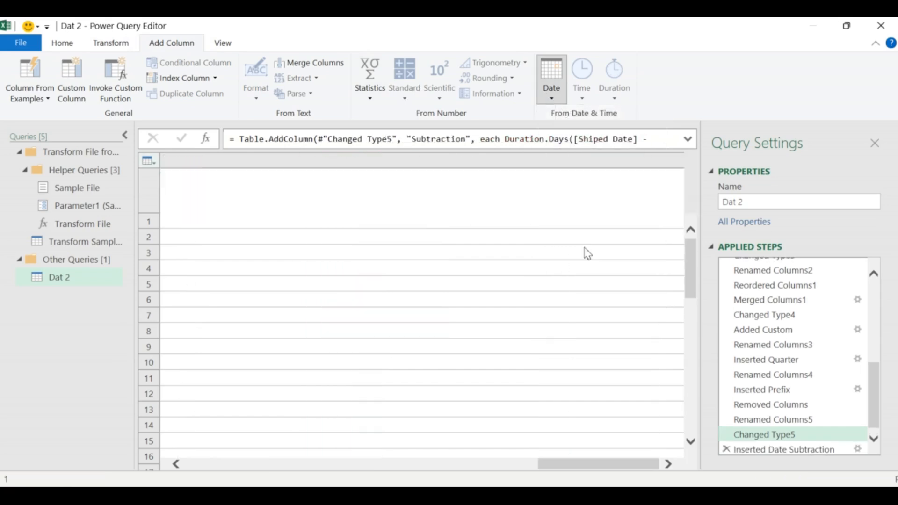
Rename the date subtraction column as Order.Shipping VAR
double_click(639, 162)
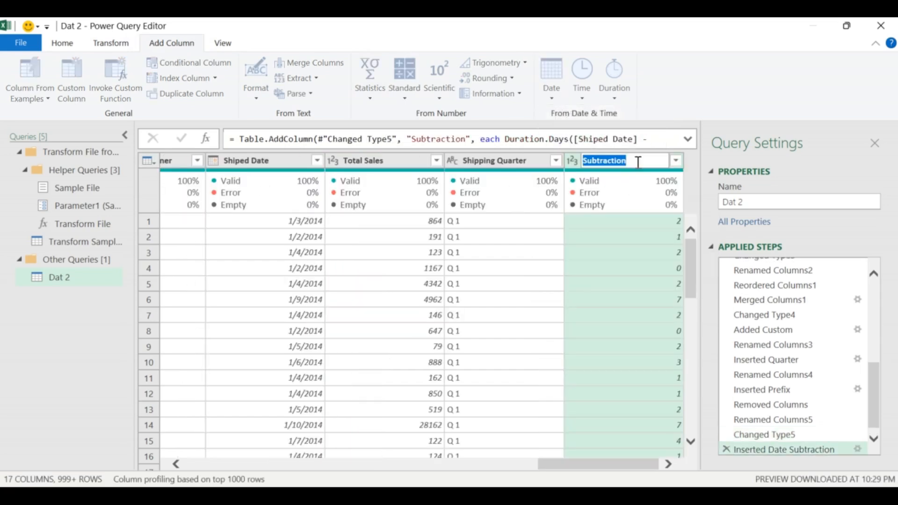
text(Order.Shipping VAR)
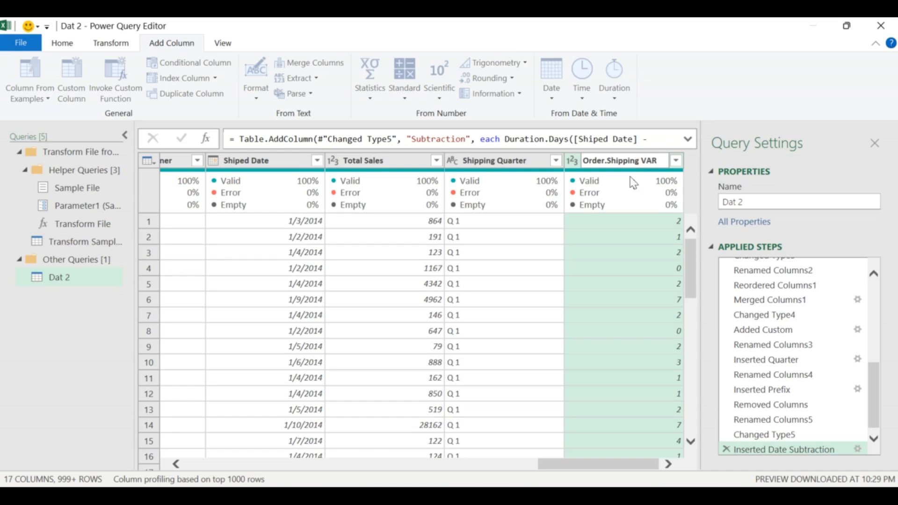
key(Return)
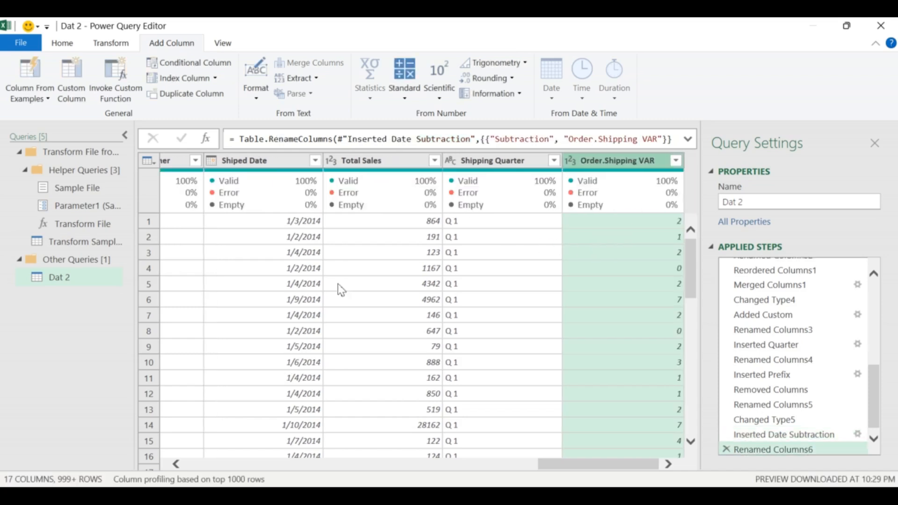
Close the query editor and load the queries to the workbook as connections only
click(66, 44)
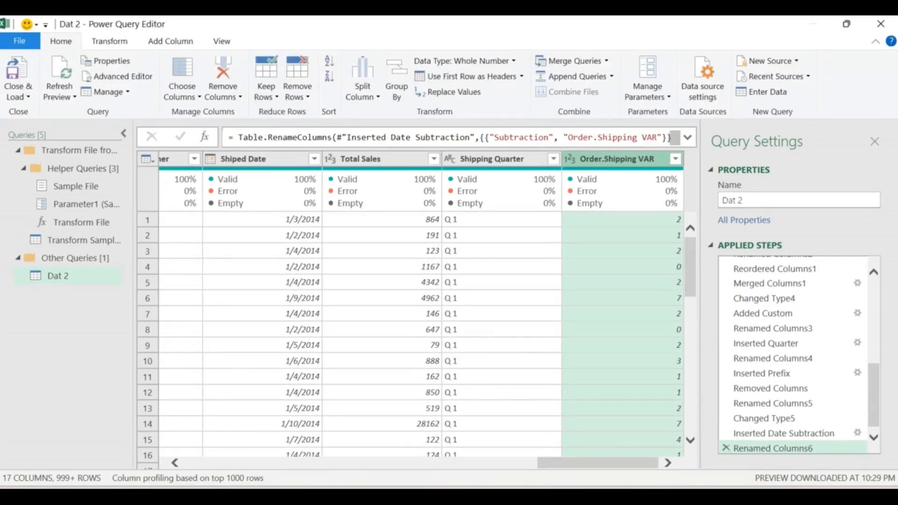
click(18, 94)
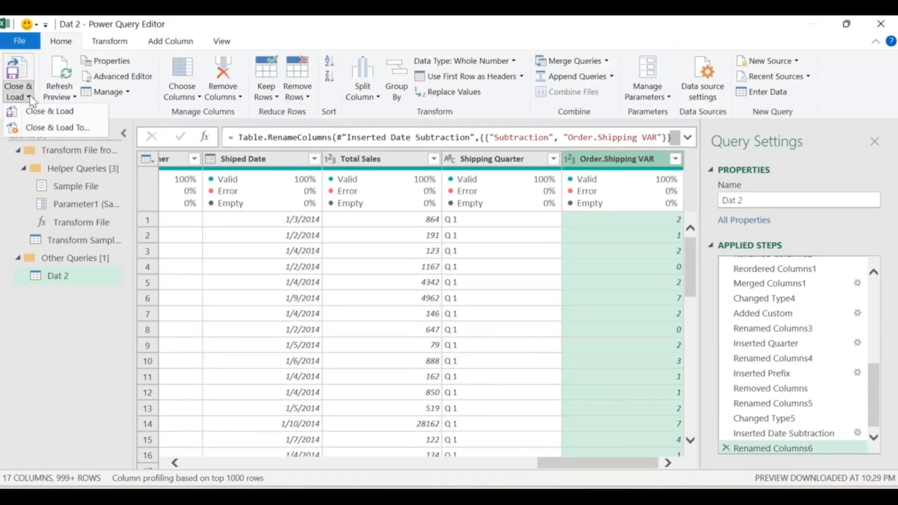
click(63, 125)
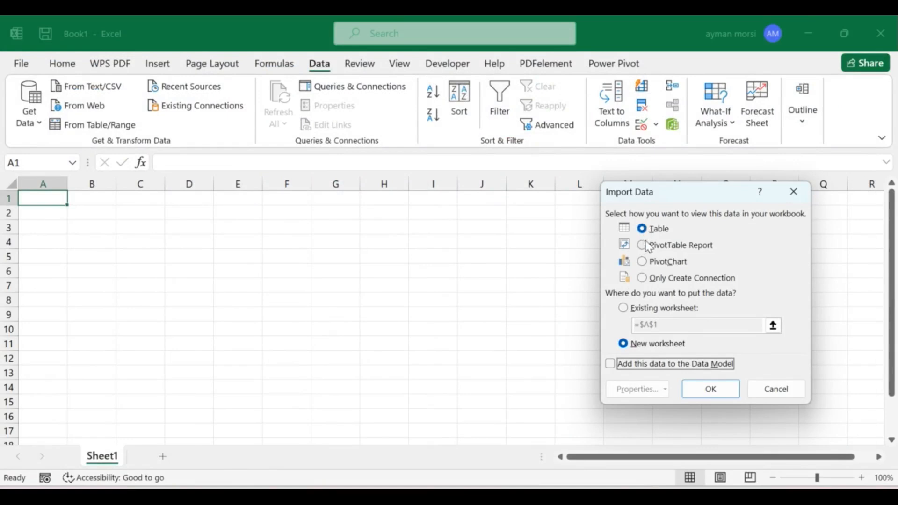
click(643, 277)
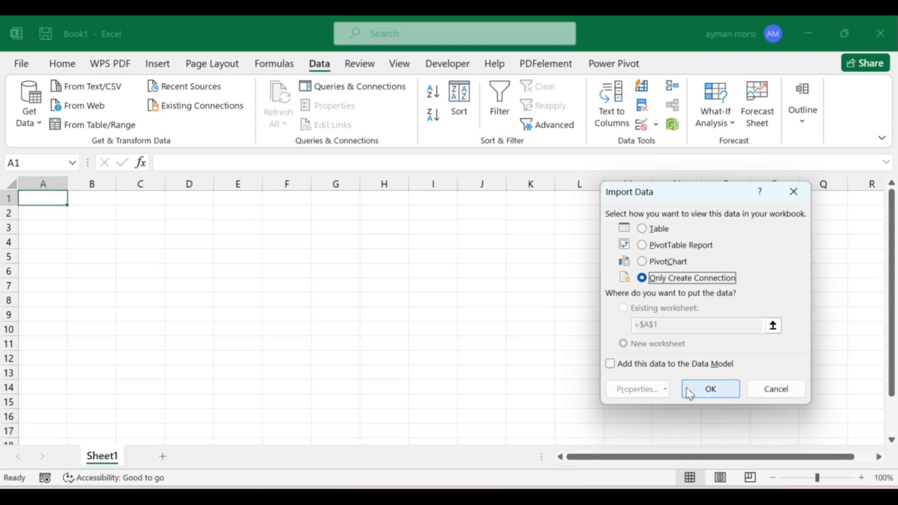
click(717, 393)
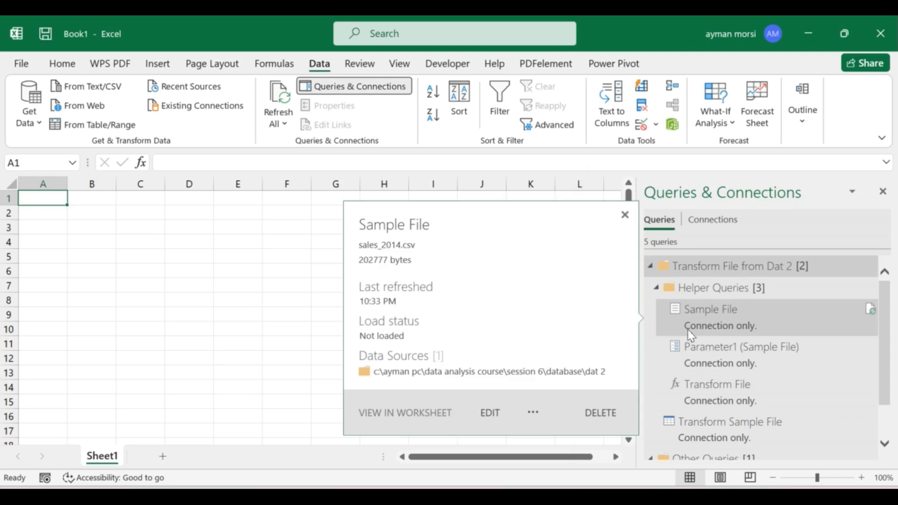
Open the Power Pivot data model and look over the Dat 2 table's Order ID, Customer ID, SalesPerson and Order Date columns
click(619, 65)
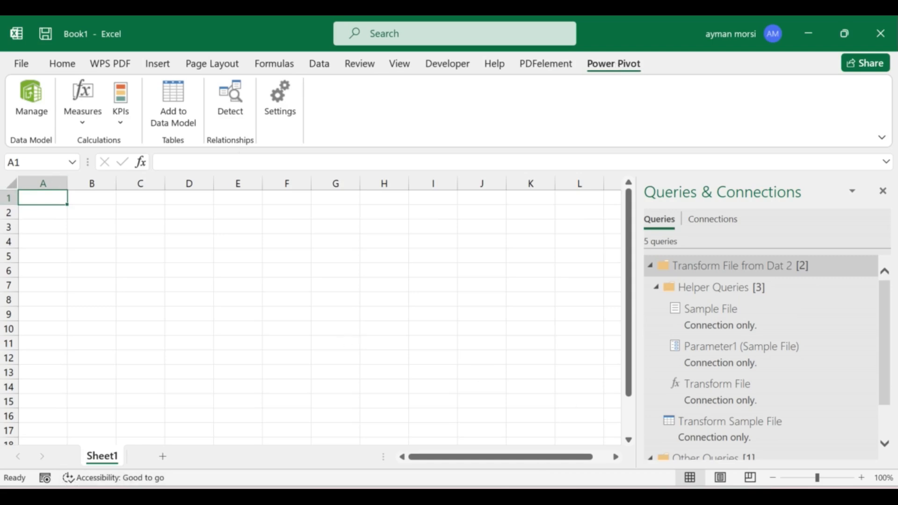
scroll(742, 346, down, 1)
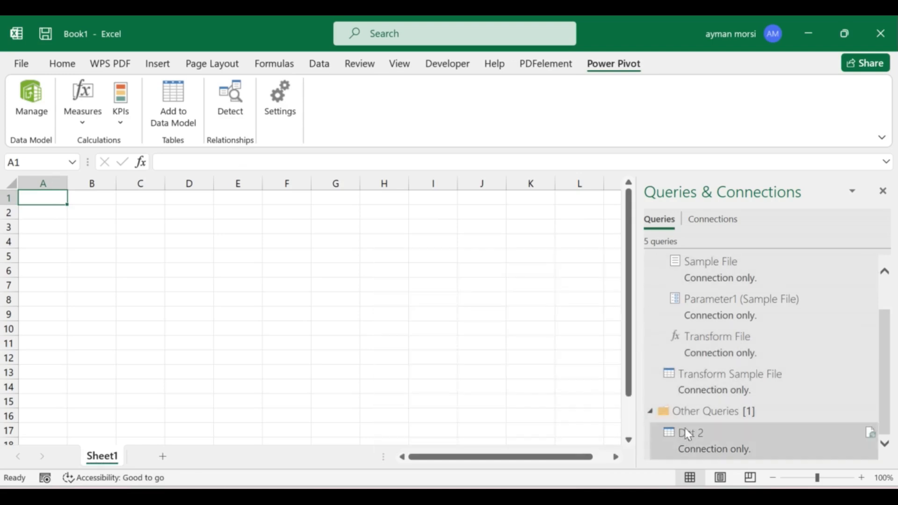
mouse_move(688, 436)
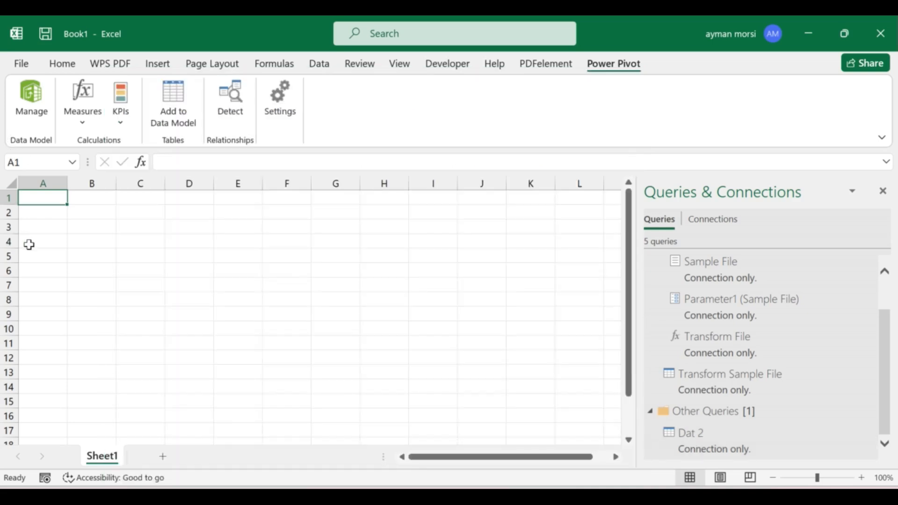
click(127, 497)
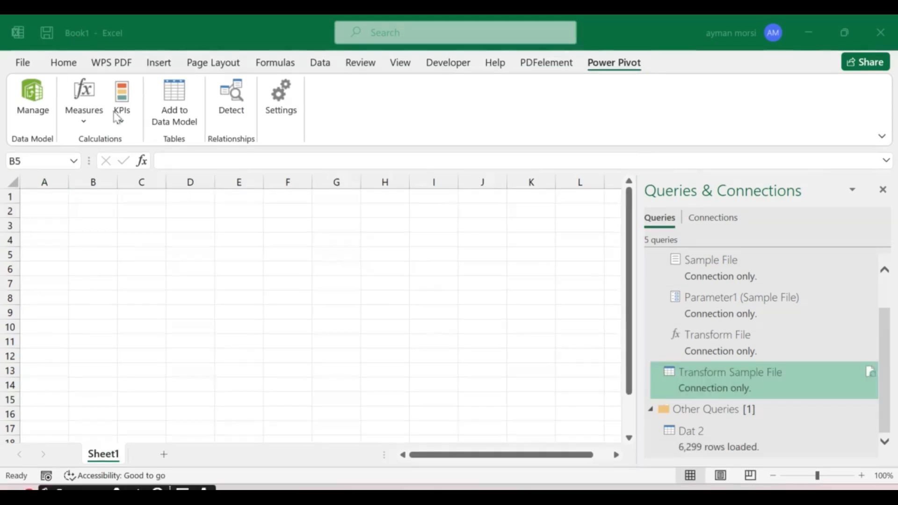
click(615, 69)
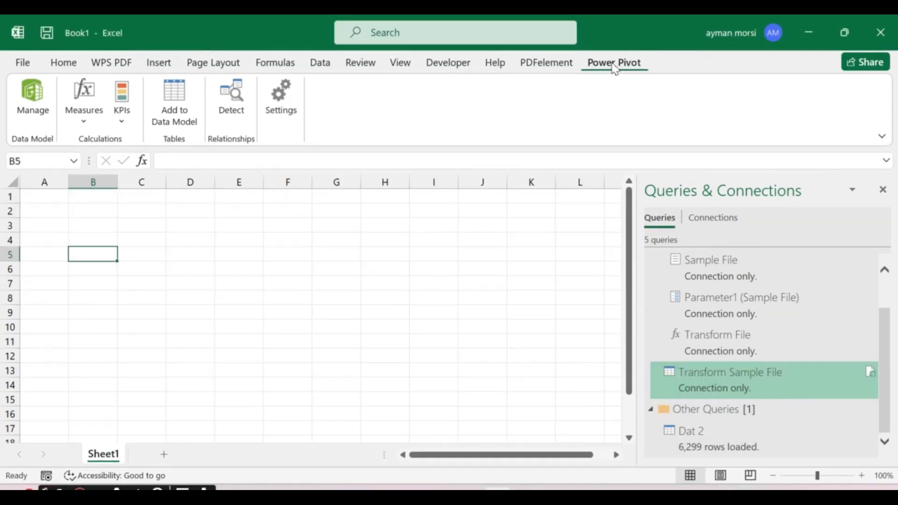
click(9, 113)
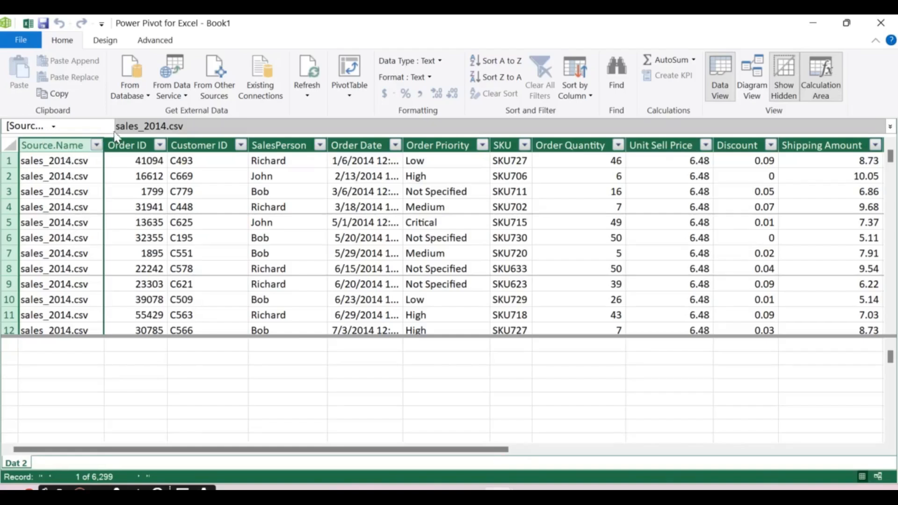
click(130, 141)
click(196, 145)
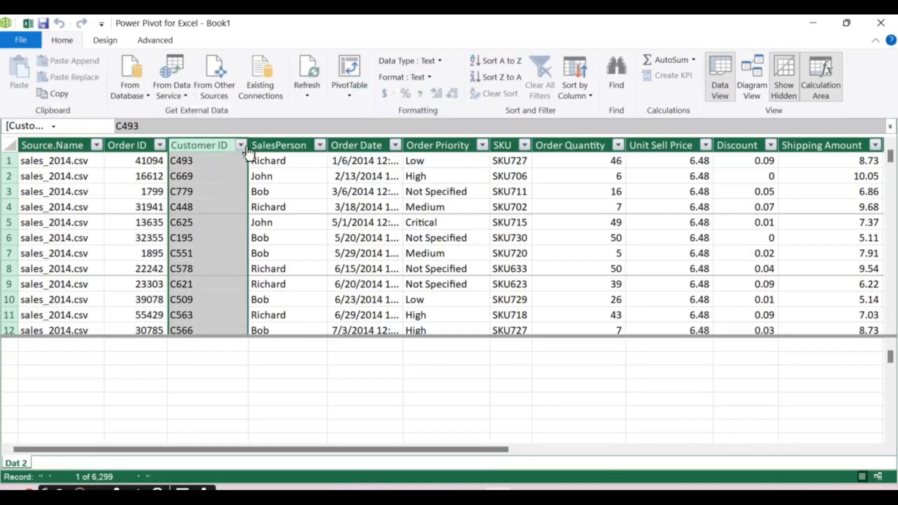
click(273, 147)
click(344, 146)
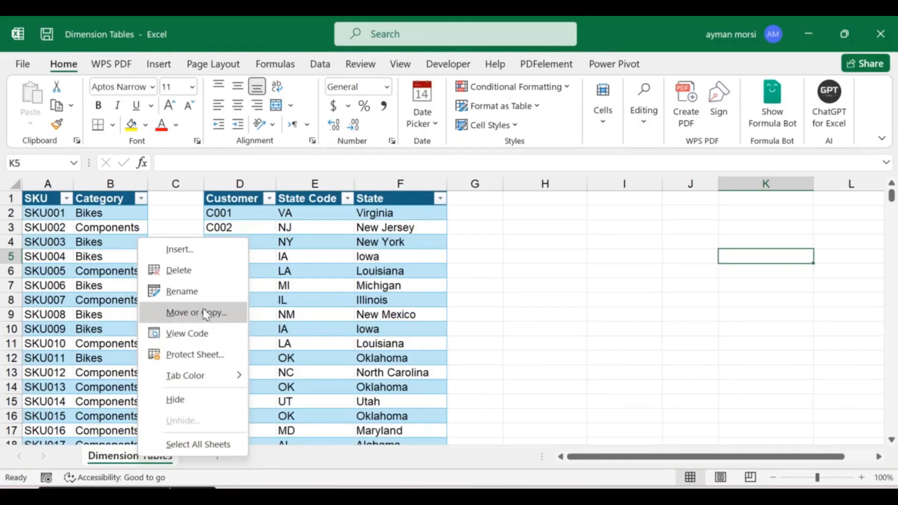
Move the Dimension Tables sheet from its own workbook into Book1, ahead of Sheet1
click(203, 313)
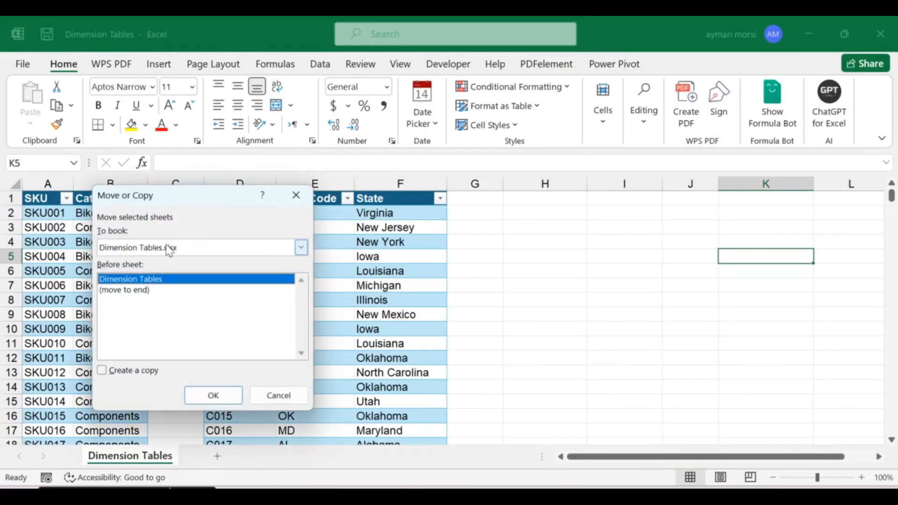
click(301, 247)
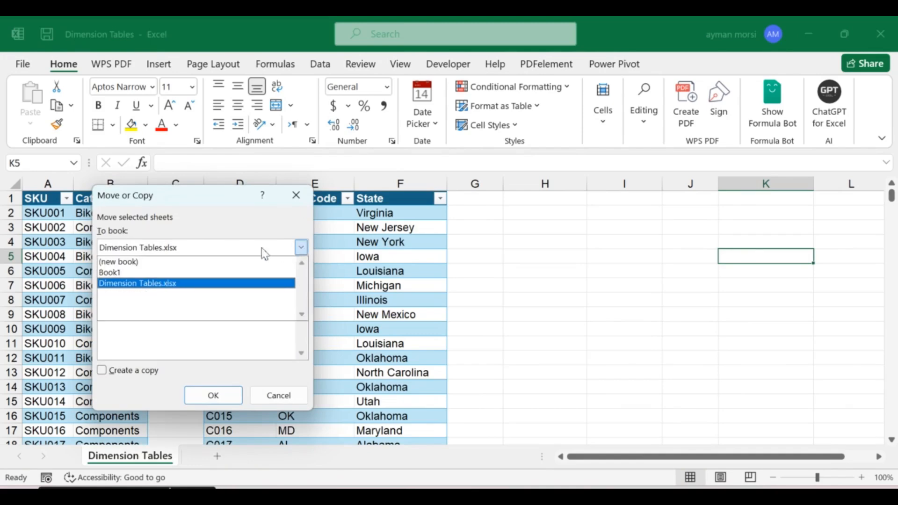
click(210, 273)
click(230, 393)
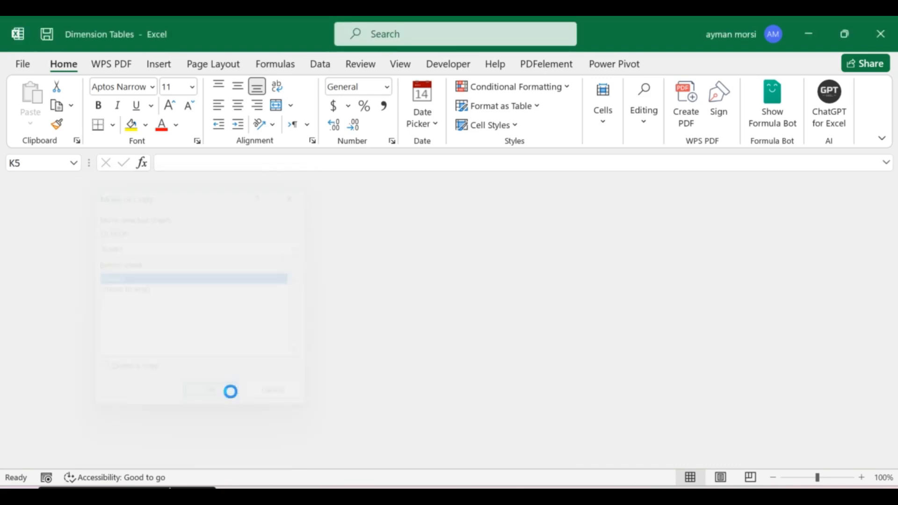
Add the SKU category table and the customer state table from the Dimension Tables sheet to the data model
drag(32, 198, 126, 201)
drag(629, 211, 628, 190)
click(107, 270)
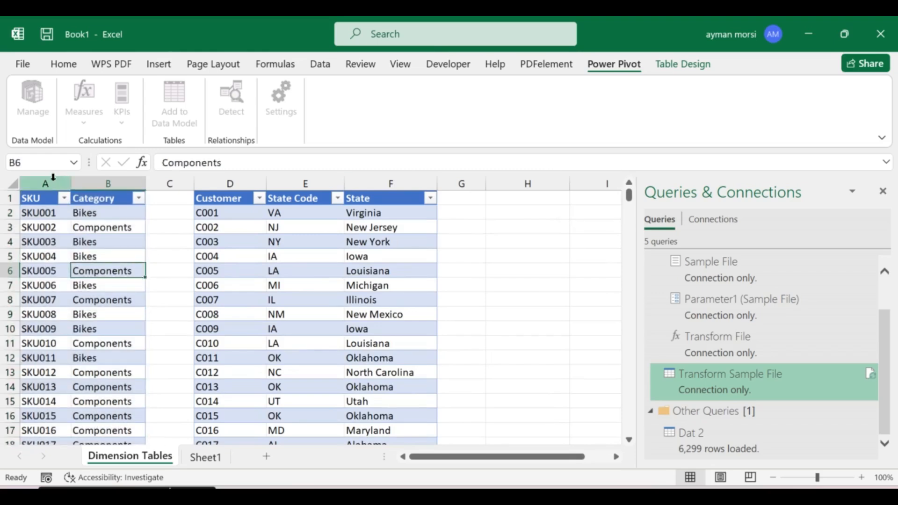
click(87, 226)
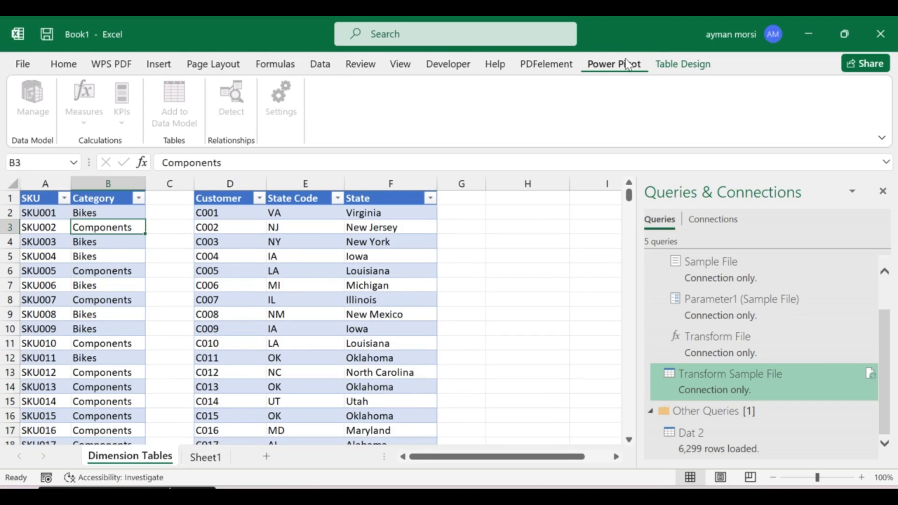
click(95, 242)
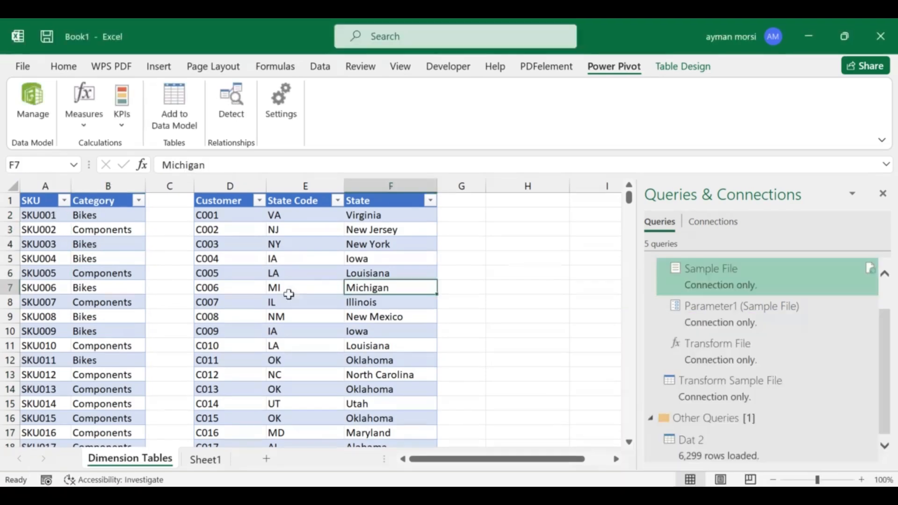
click(164, 122)
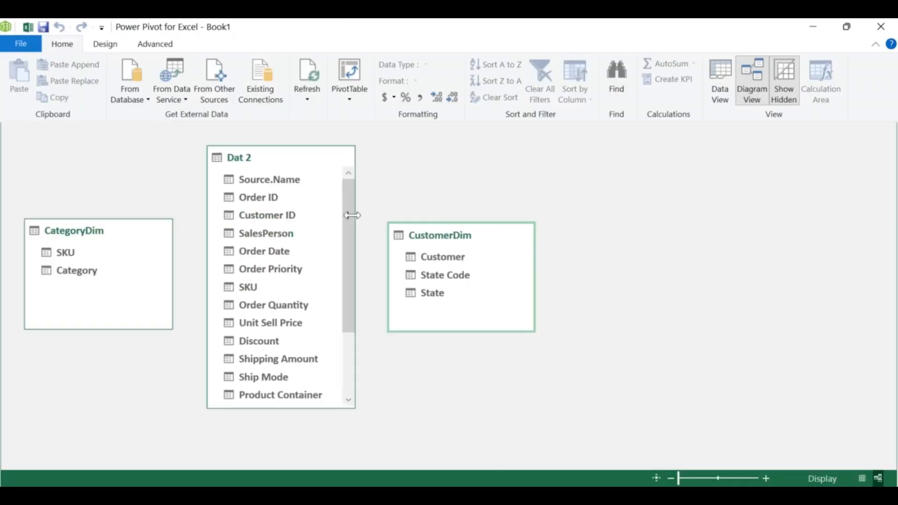
Space out the diagram's tables and relate Dat 2's Customer ID to CustomerDim's Customer and its SKU to CategoryDim's SKU
drag(280, 219, 588, 228)
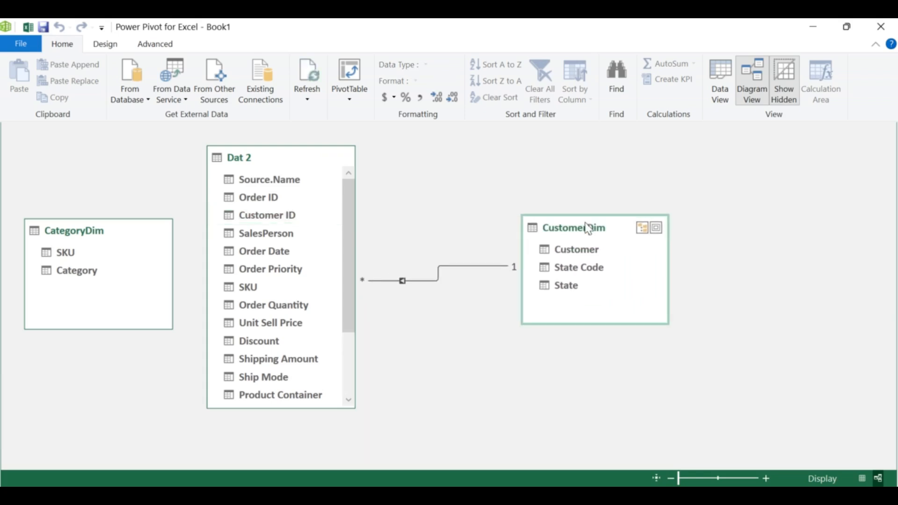
drag(304, 161, 305, 140)
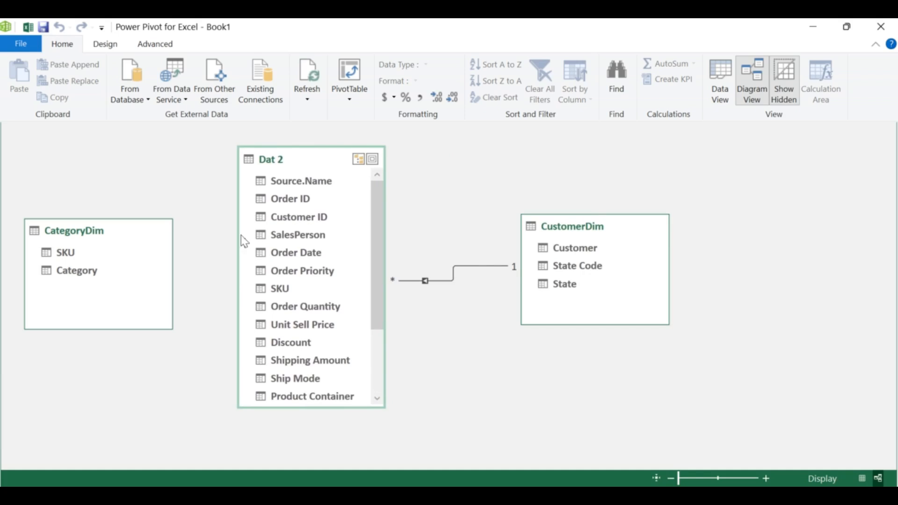
drag(278, 290, 65, 256)
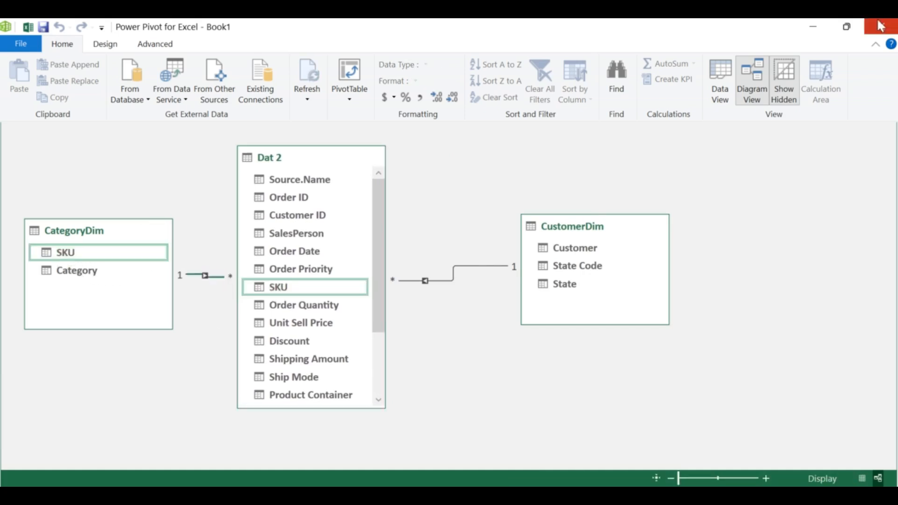
Examine the Dat 2, CategoryDim and CustomerDim tables of the data model in data view
click(814, 27)
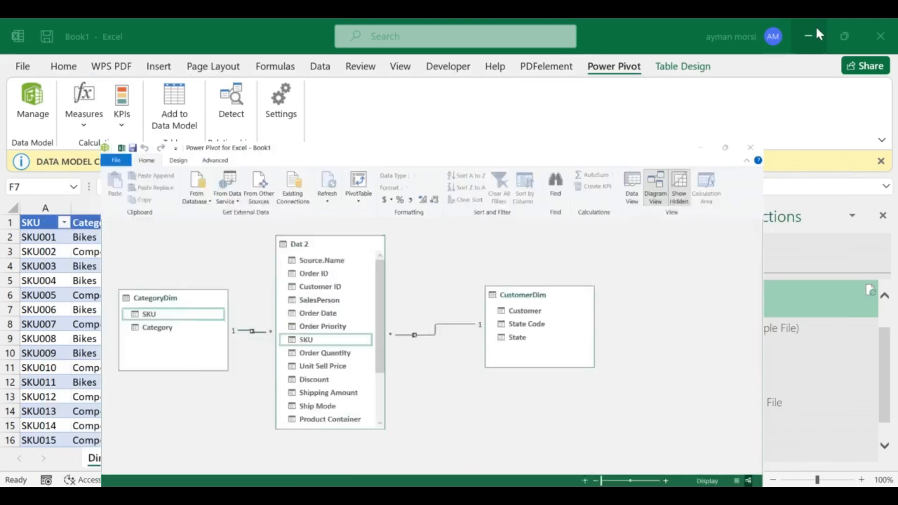
click(209, 459)
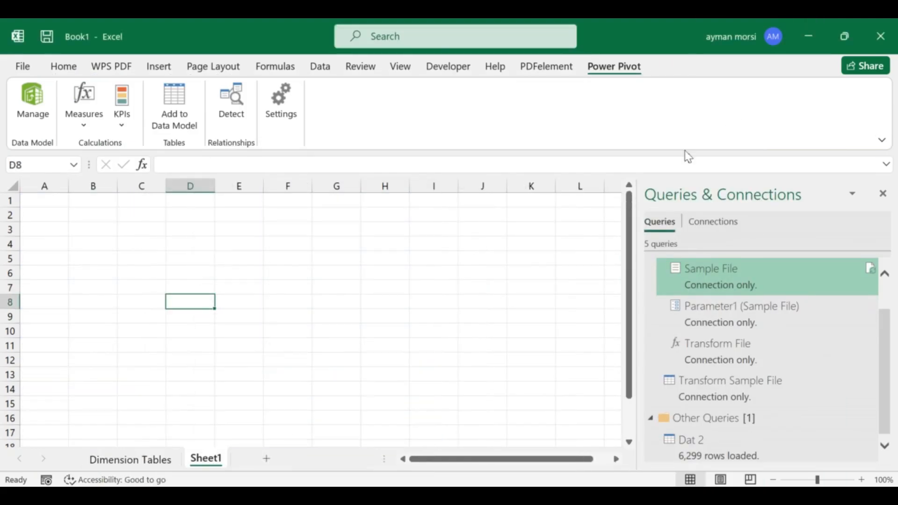
click(575, 430)
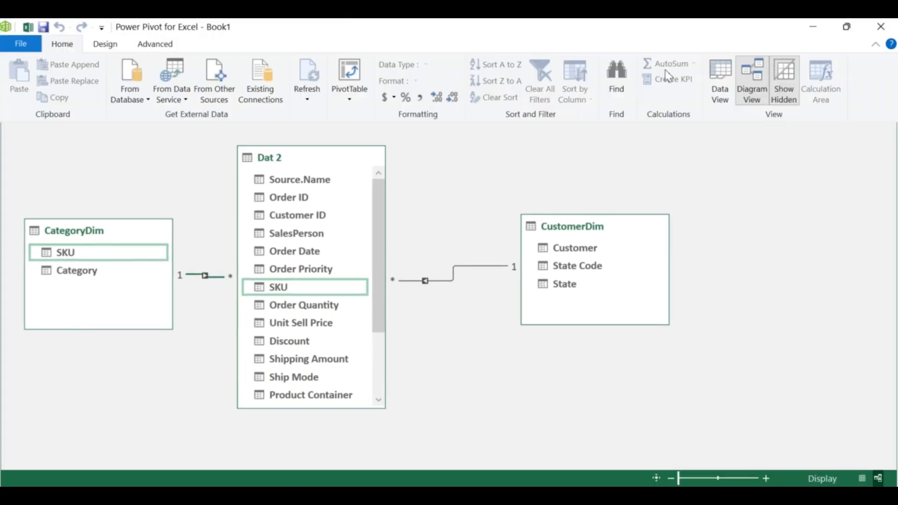
click(721, 77)
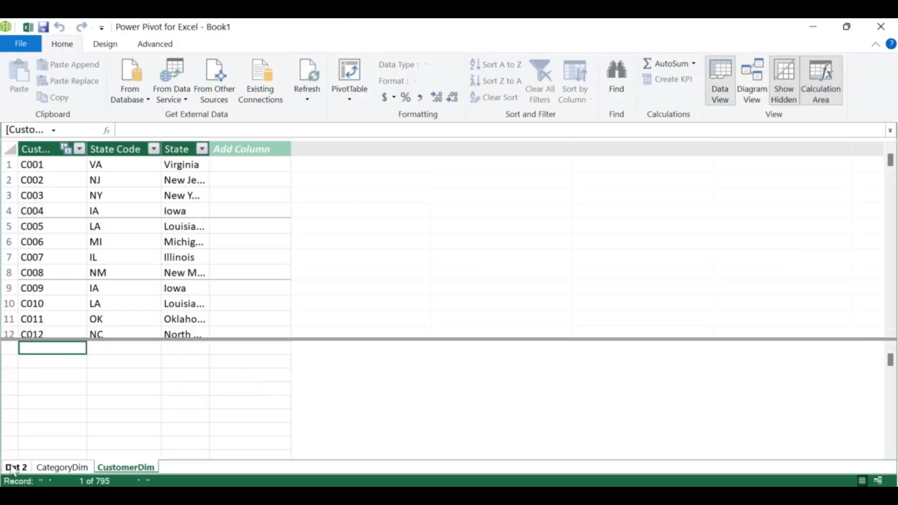
click(13, 468)
click(54, 468)
click(125, 468)
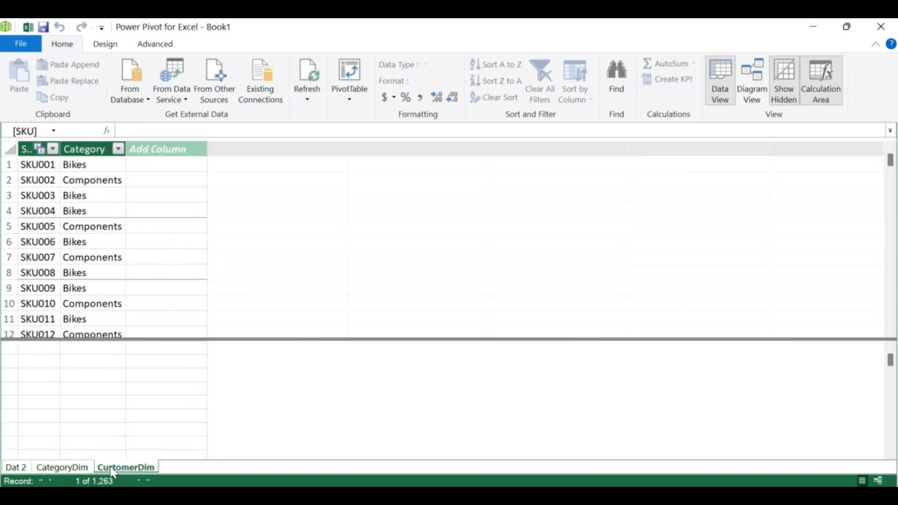
click(17, 469)
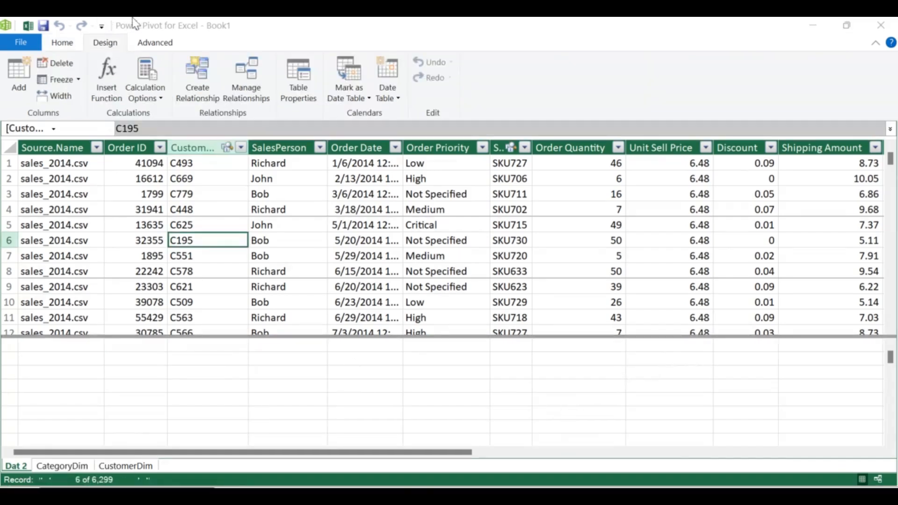
Review the linked columns of the Dat 2 relationships to CustomerDim and CategoryDim without editing them
click(235, 77)
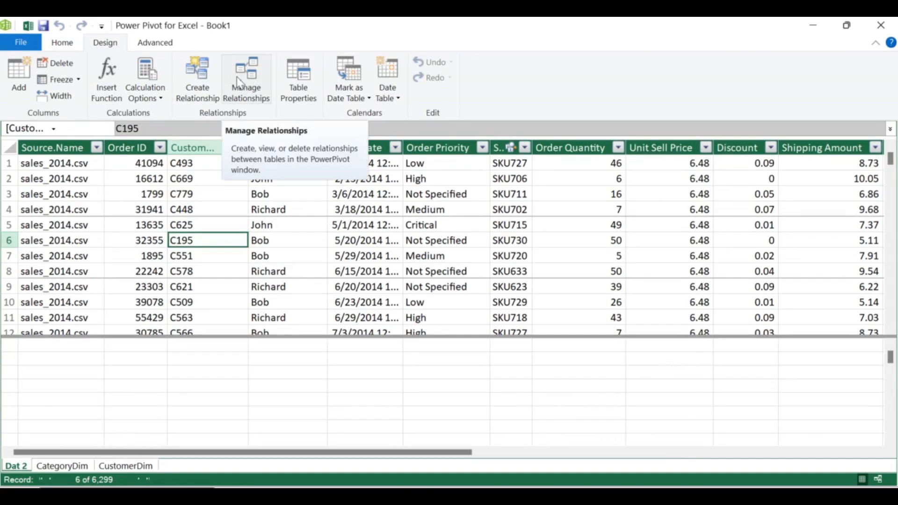
click(248, 83)
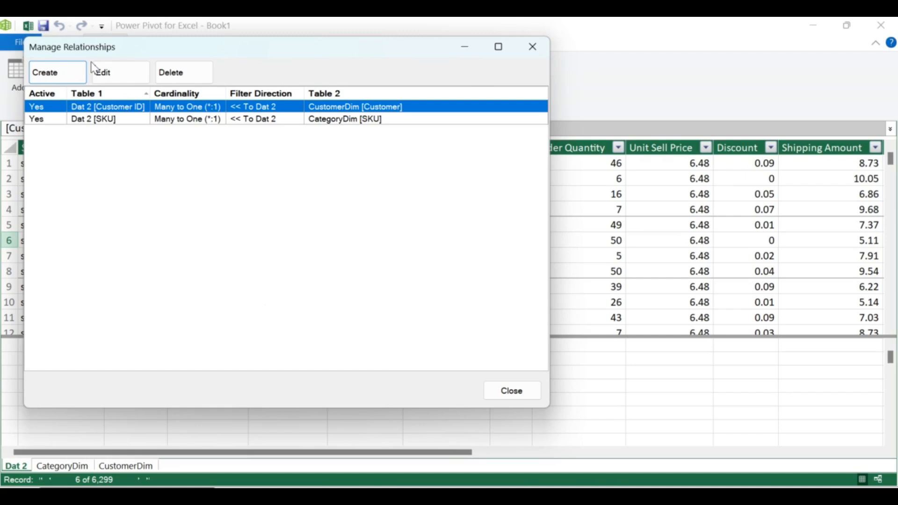
click(113, 79)
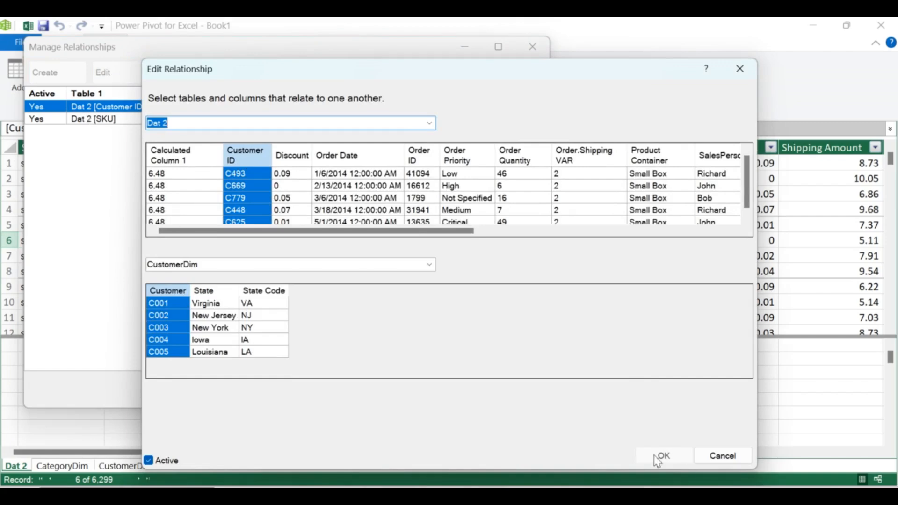
click(722, 456)
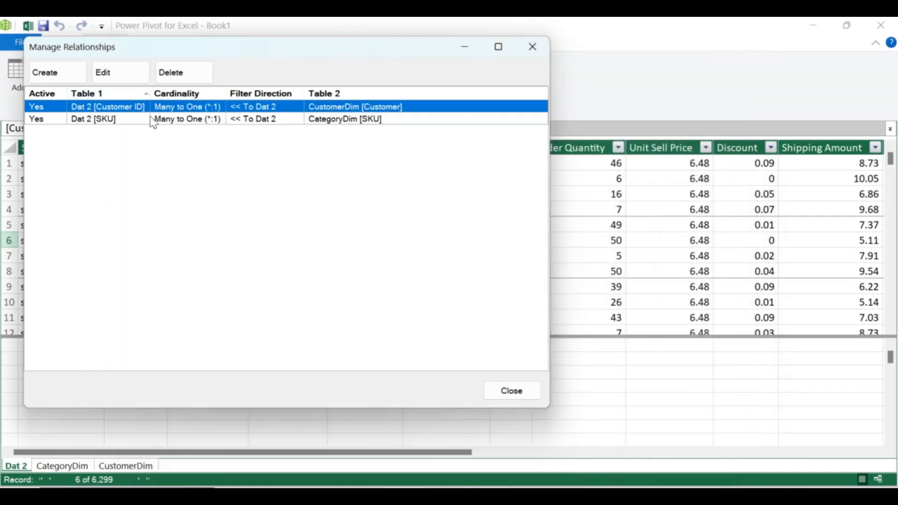
click(160, 121)
click(105, 73)
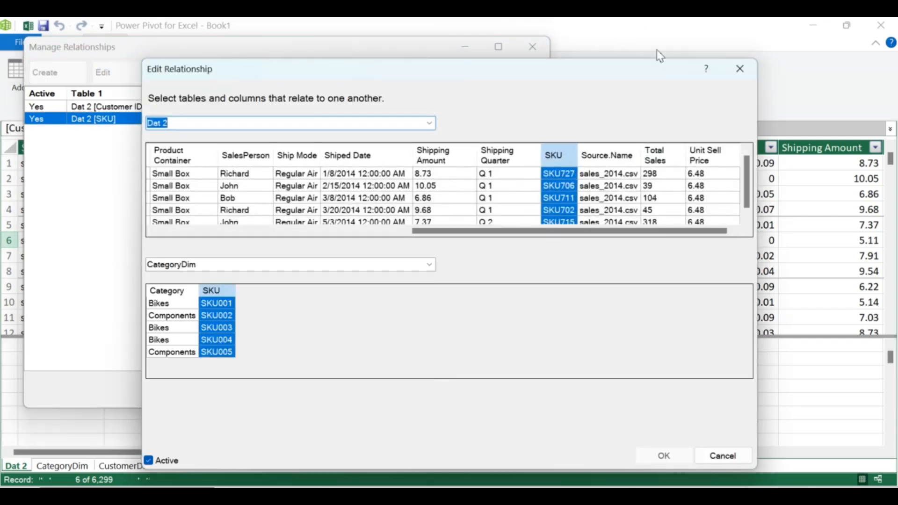
click(743, 80)
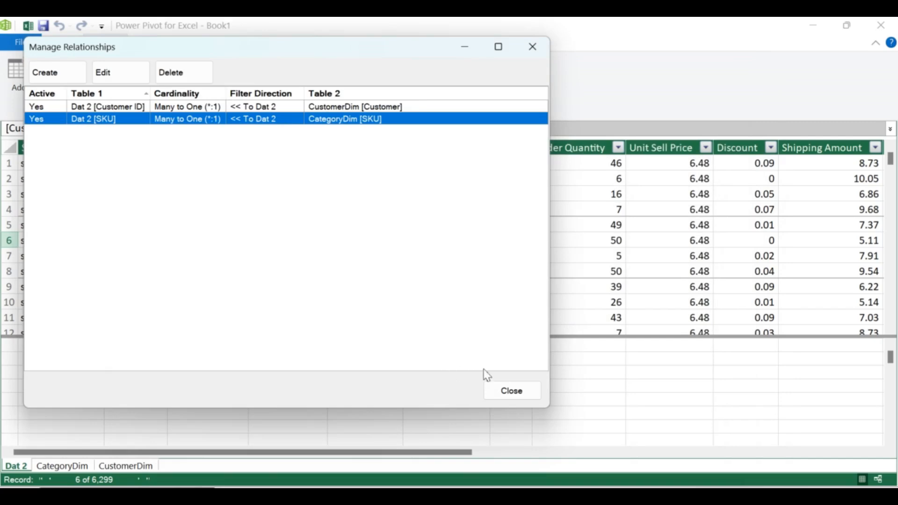
click(512, 392)
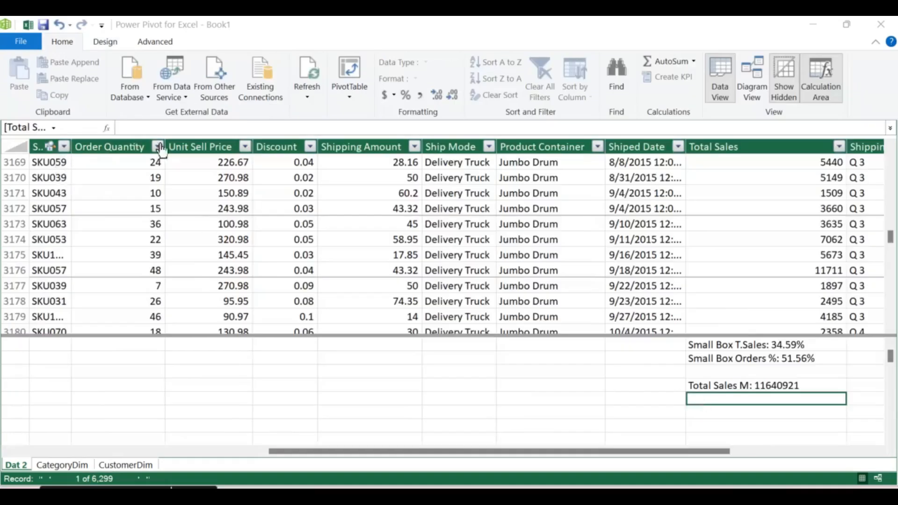
Start a measure under the Total Sales column with CALCULATE, using COUNT of 'Dat 2'[Order ID] as its expression
click(161, 126)
text(=c)
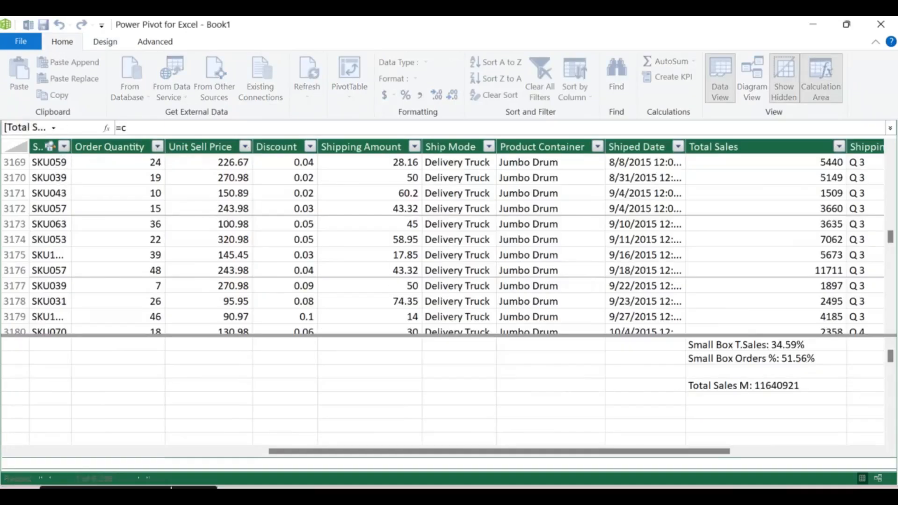
text(al)
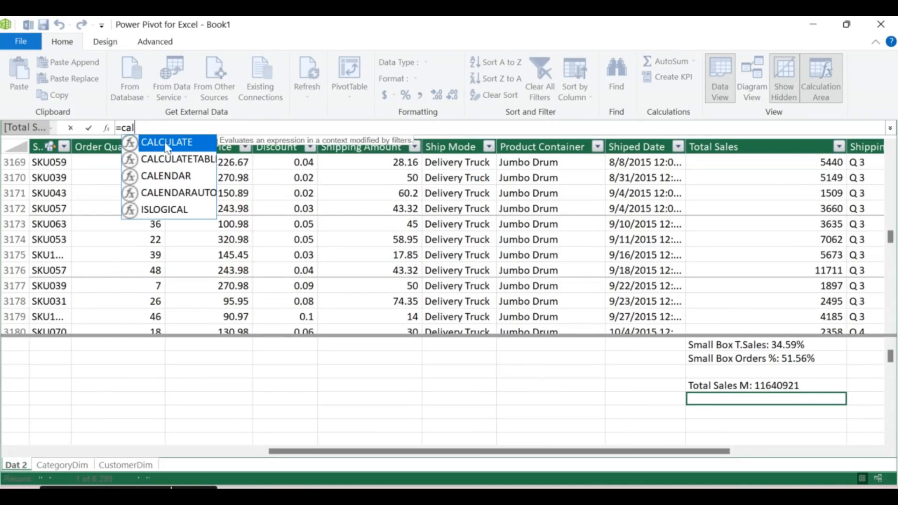
double_click(170, 142)
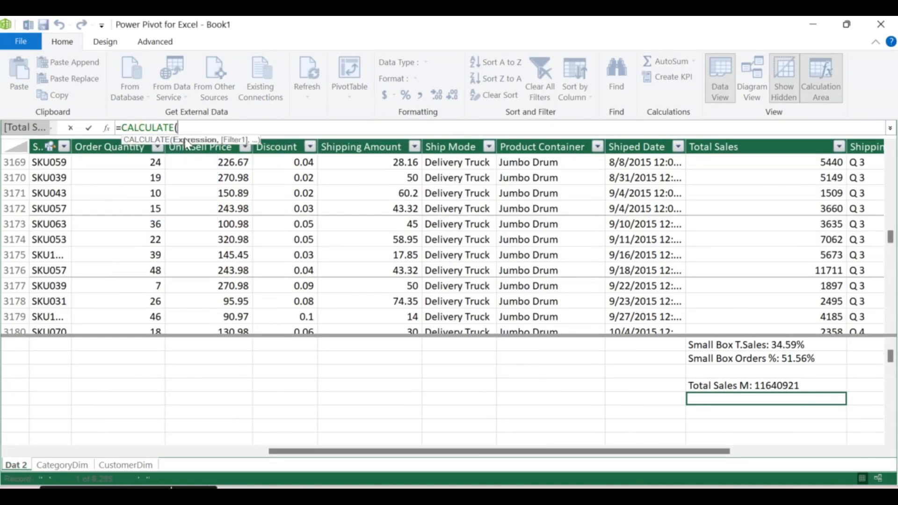
text(count)
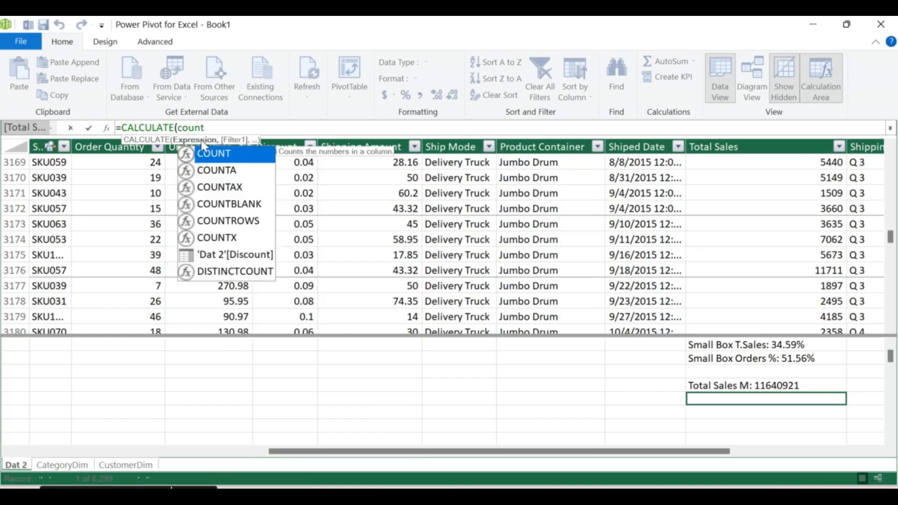
double_click(226, 155)
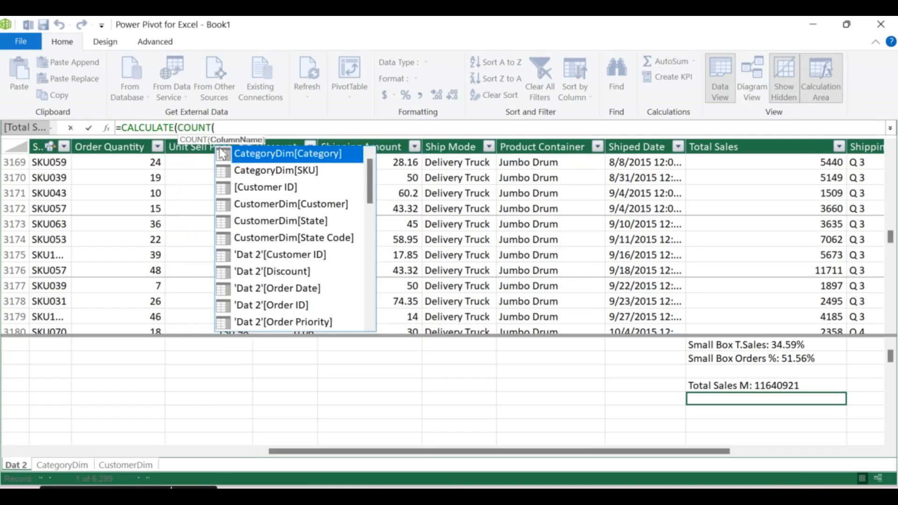
double_click(302, 304)
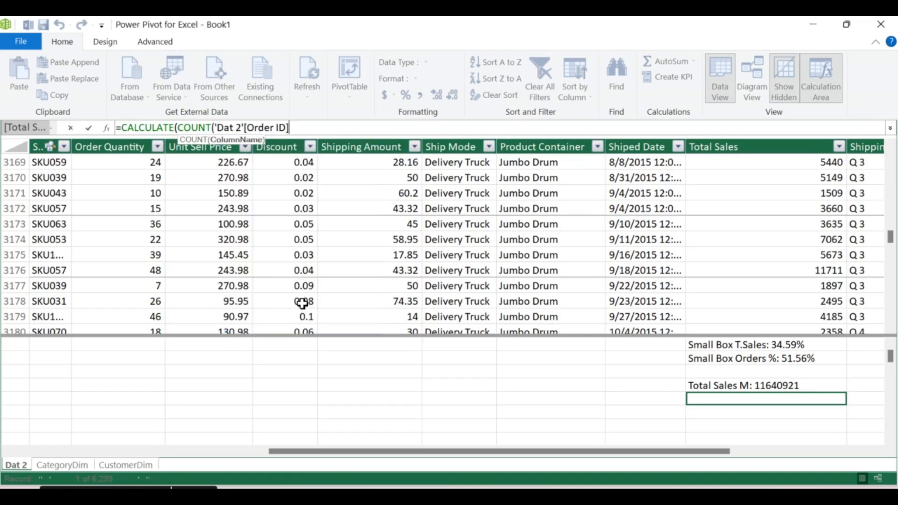
text())
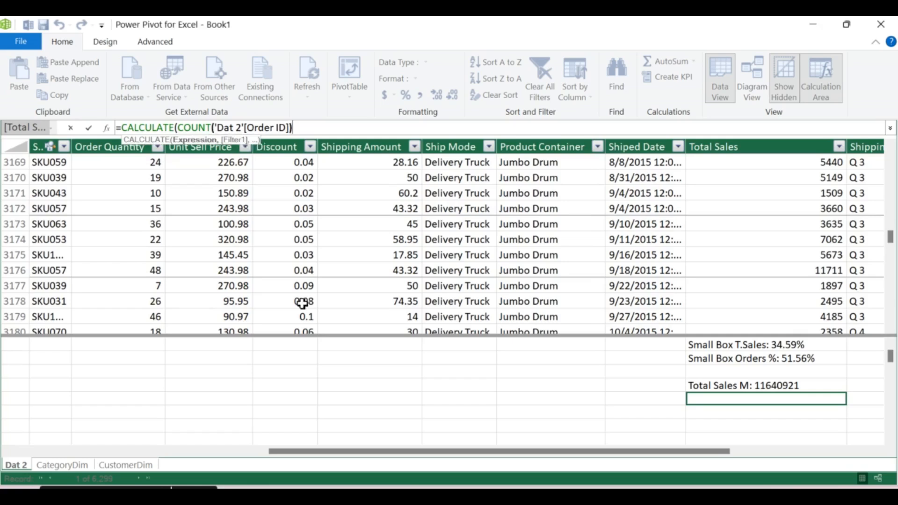
Add the filter 'Dat 2'[Product Container]="Jumbo Drum" to the CALCULATE expression
text(,)
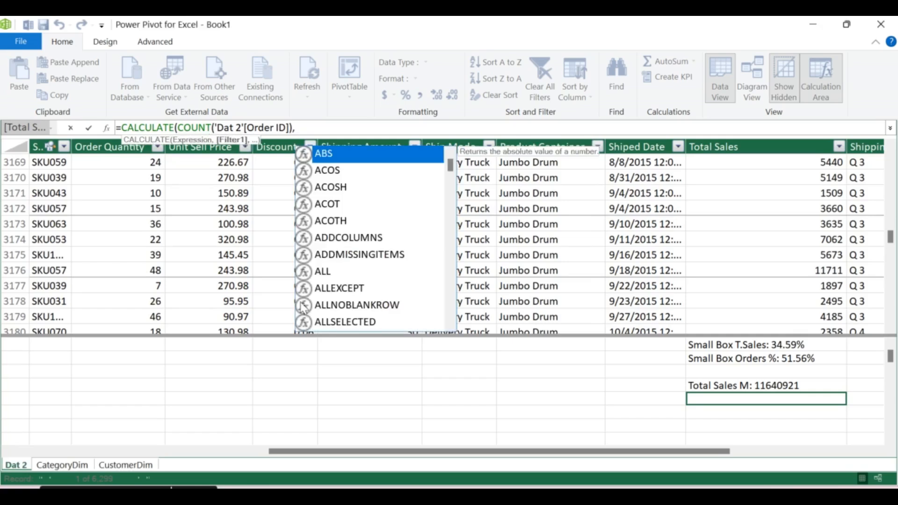
text(p)
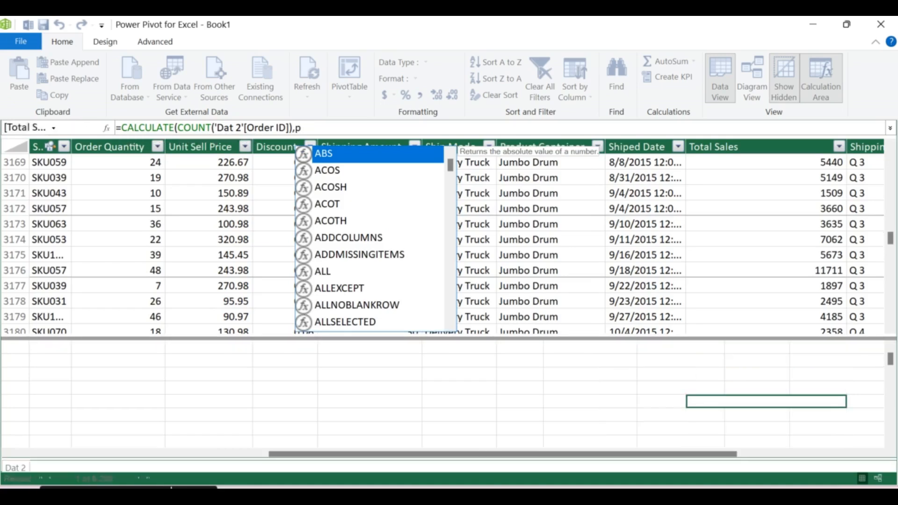
text(ro)
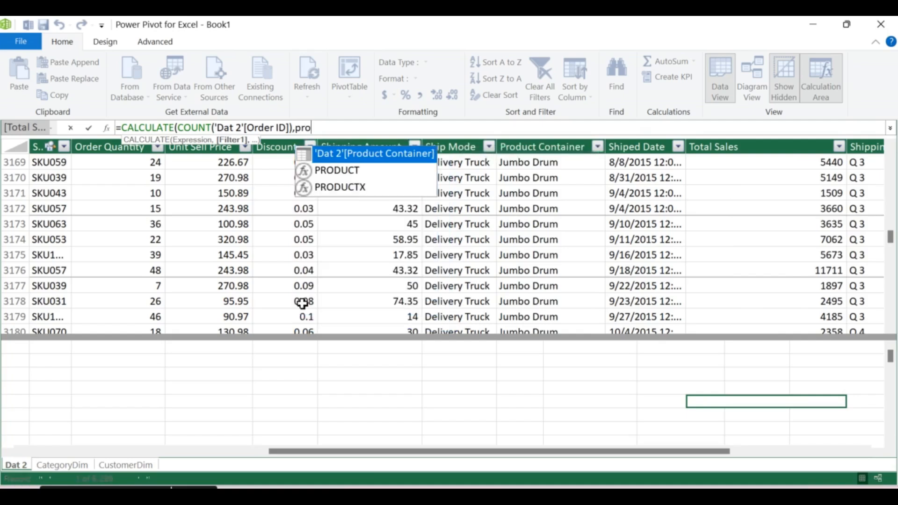
click(381, 157)
text(=)
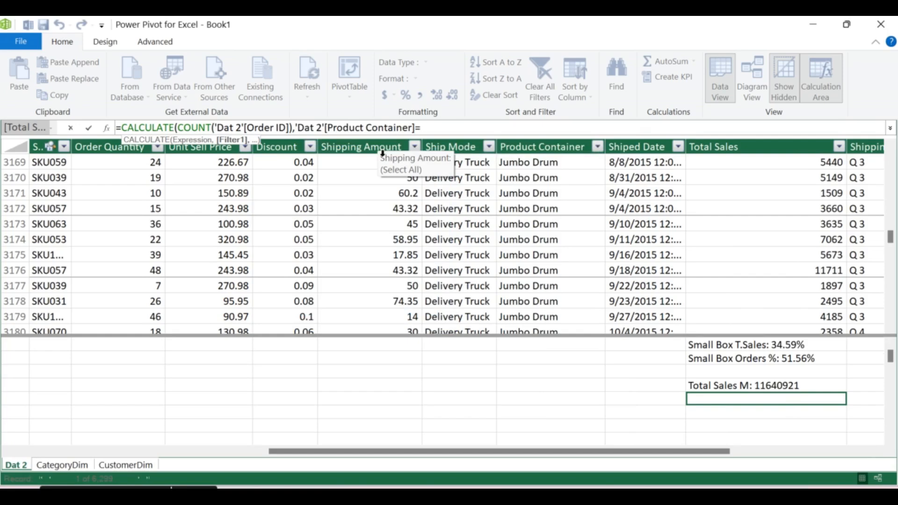
text(J)
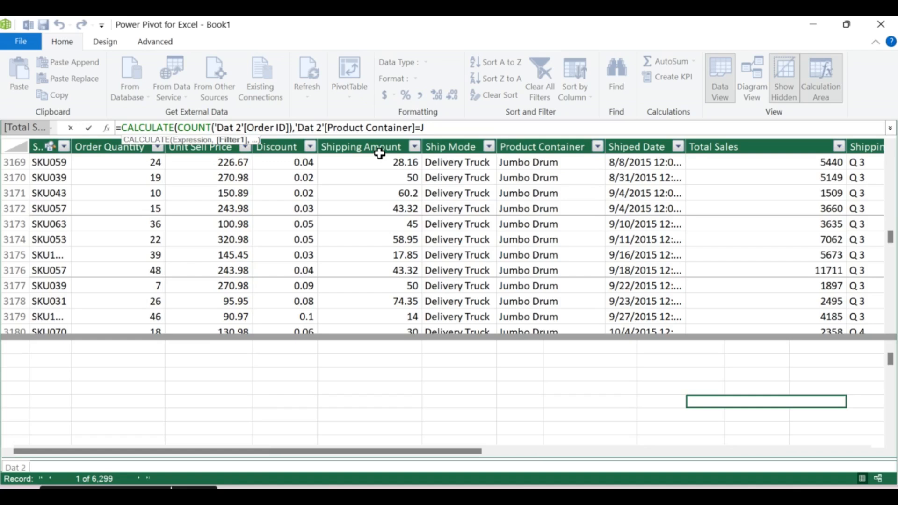
text(u)
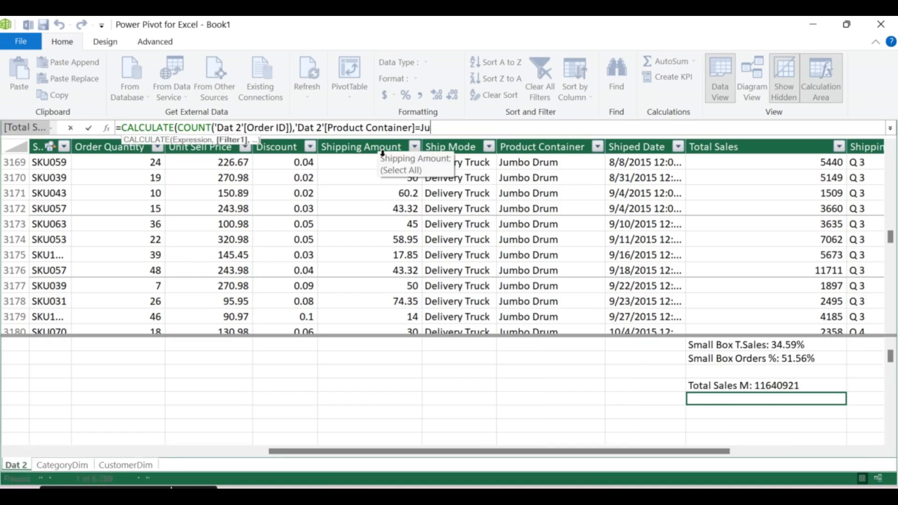
key(BackSpace)
text(")
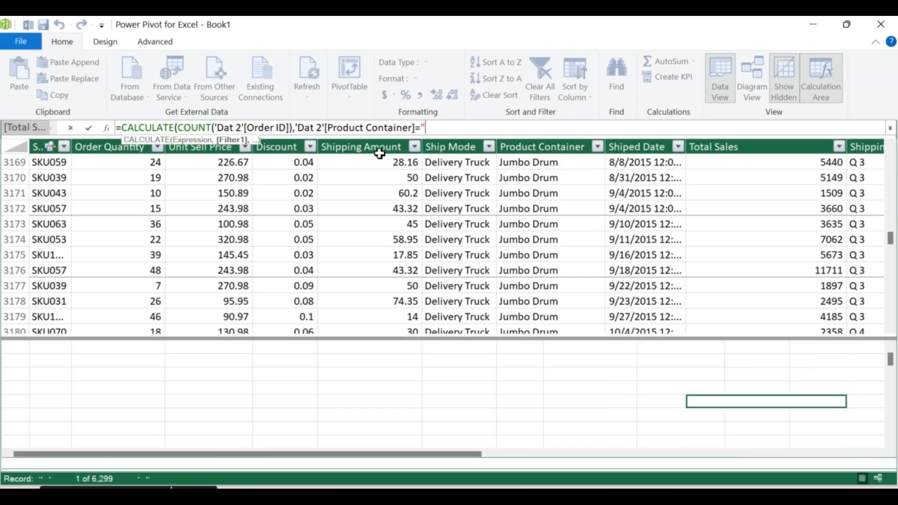
text(Ju)
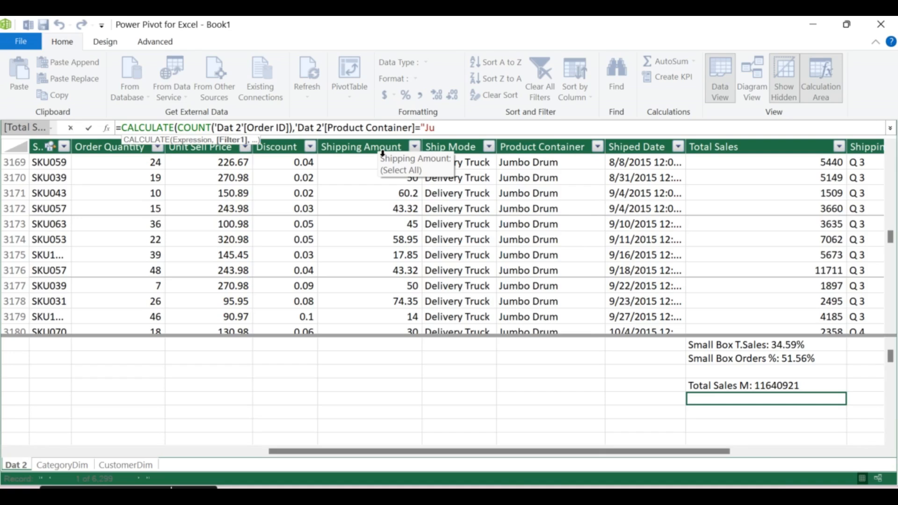
text(mbo Drum")
Divide the CALCULATE expression by COUNT('Dat 2'[Order ID]) and commit the measure
text()/)
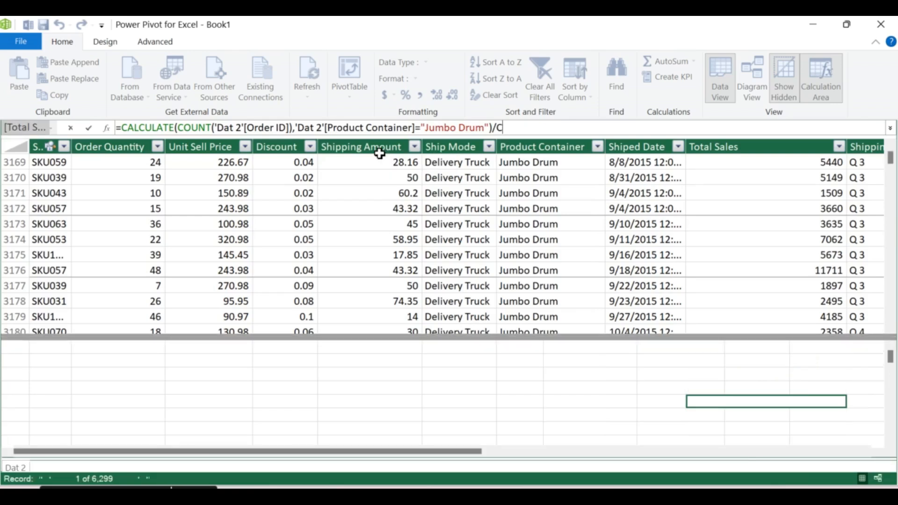
text(Coun)
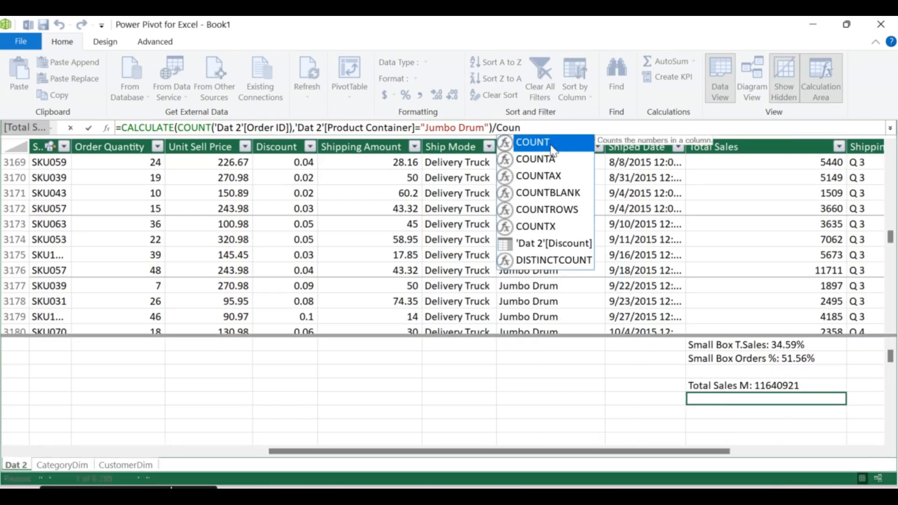
double_click(552, 148)
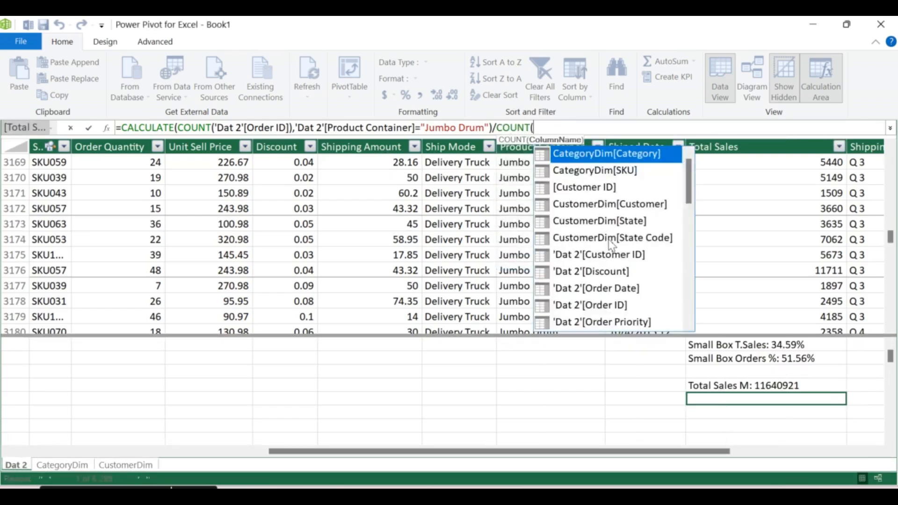
double_click(623, 307)
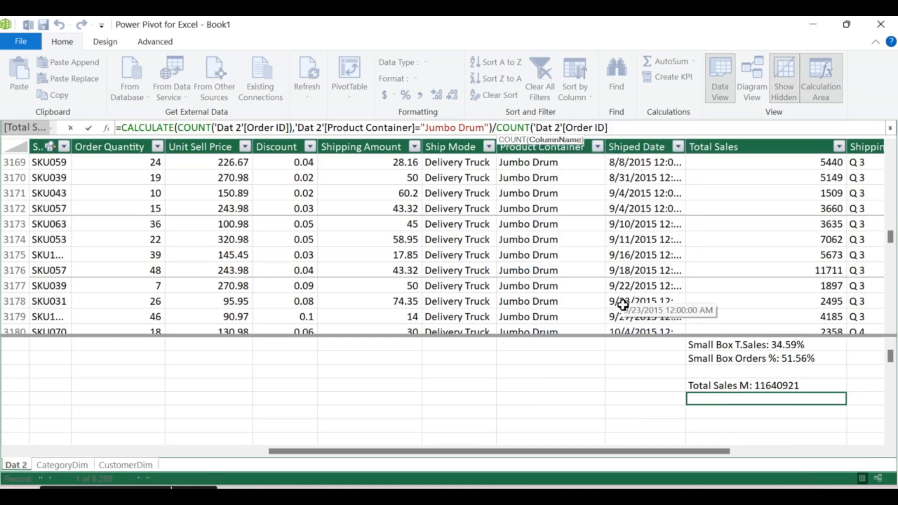
text())
key(Return)
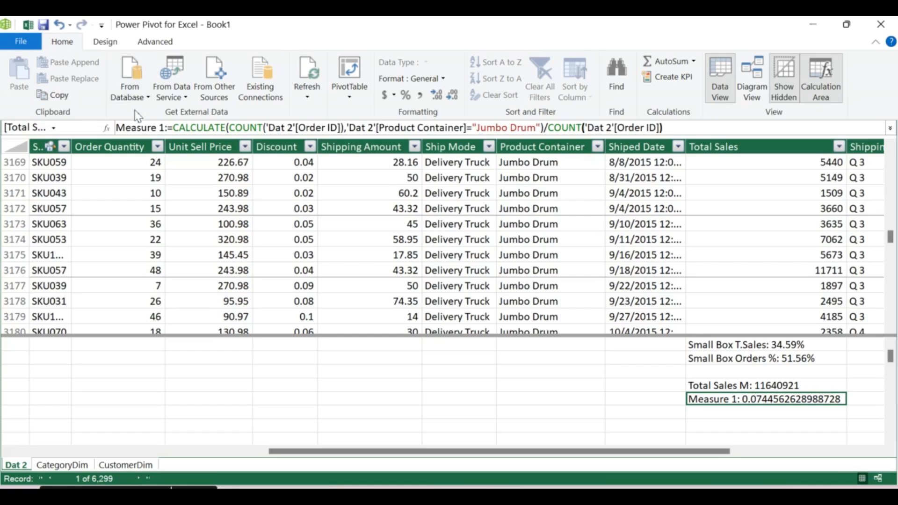
Rename the new Jumbo Drum measure as Jumbo Contain.%
click(162, 129)
drag(161, 129, 117, 117)
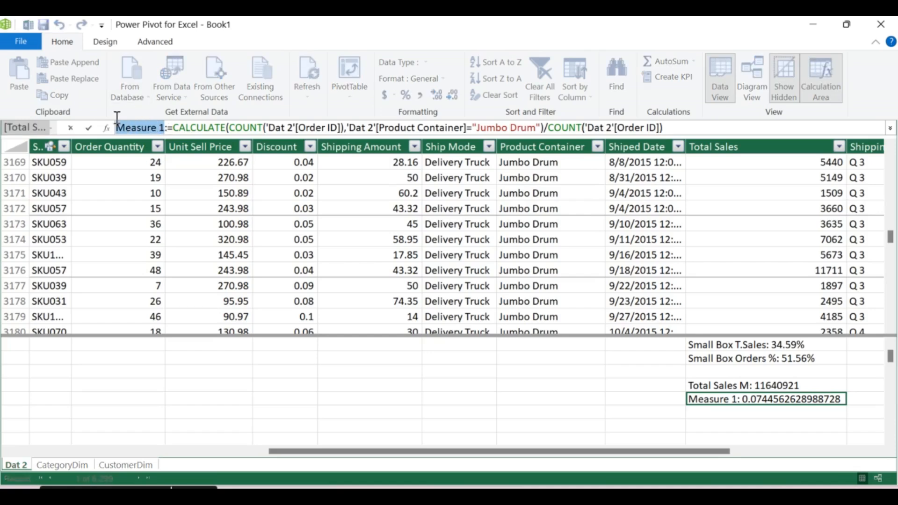
text(Jumbo)
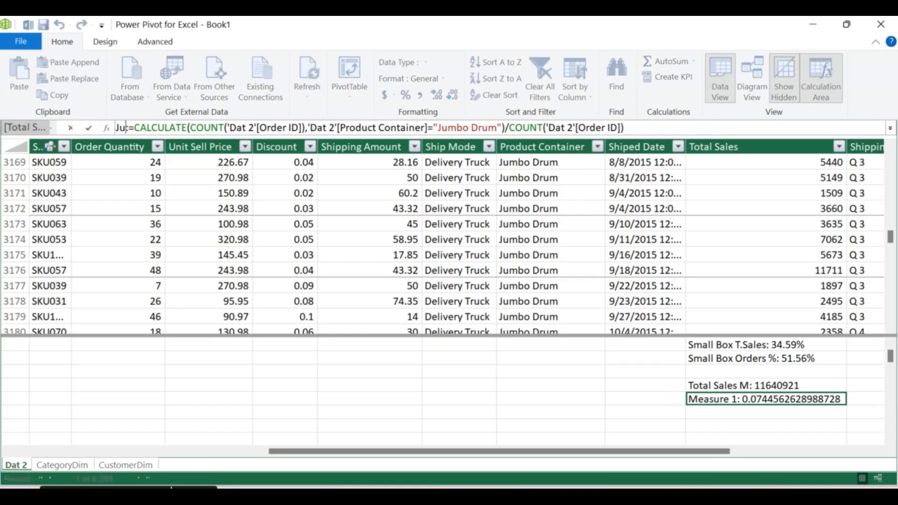
text( C)
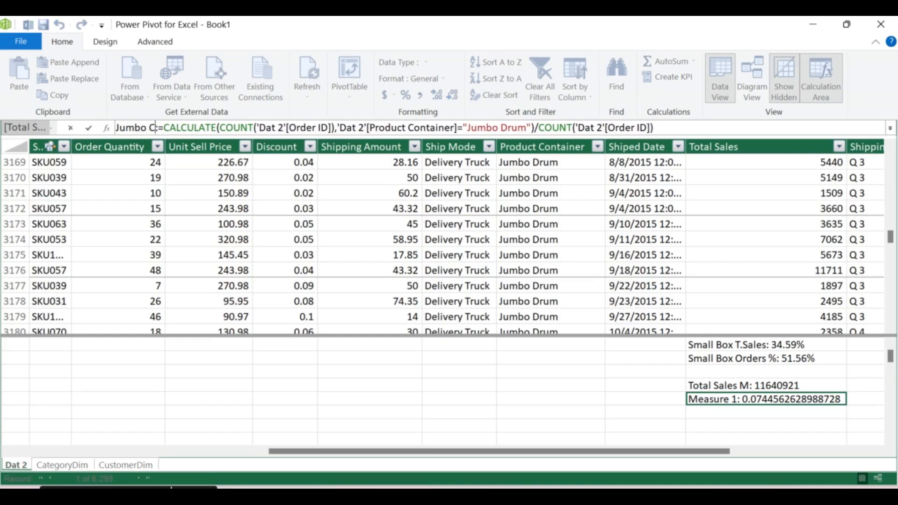
text(ontain)
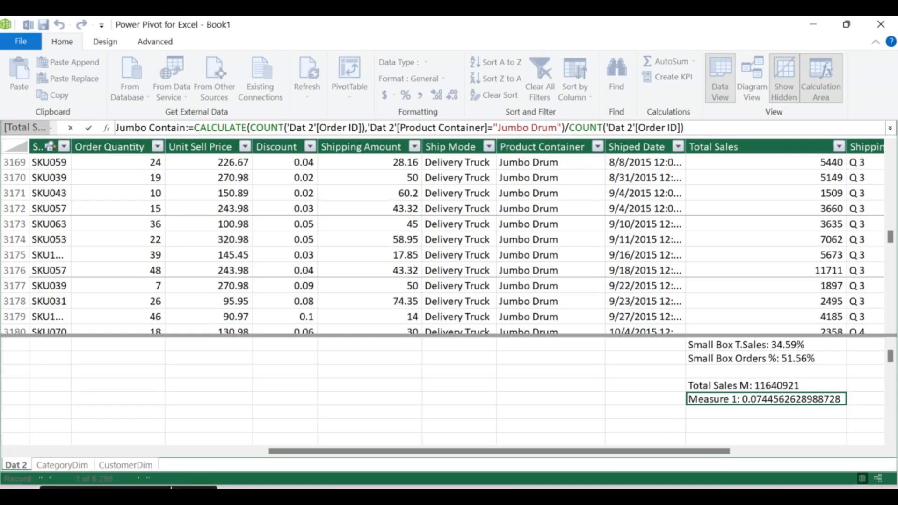
text(.%)
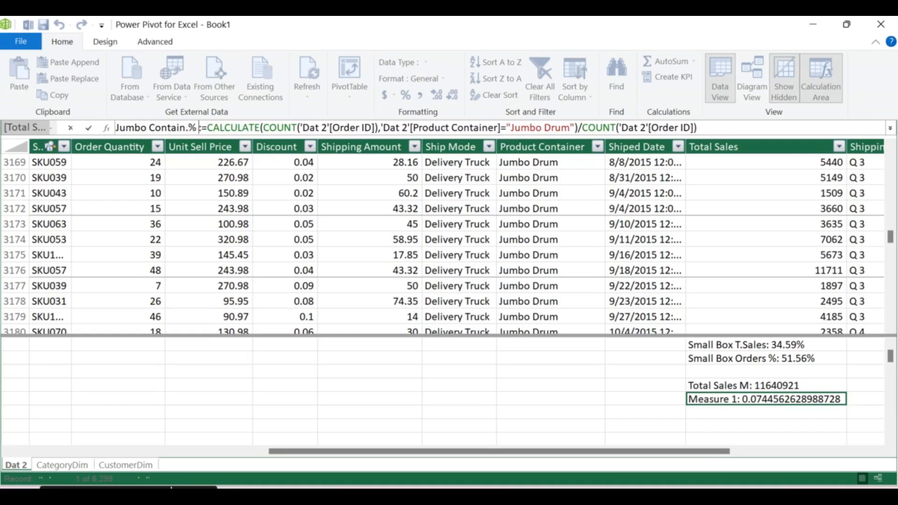
key(Return)
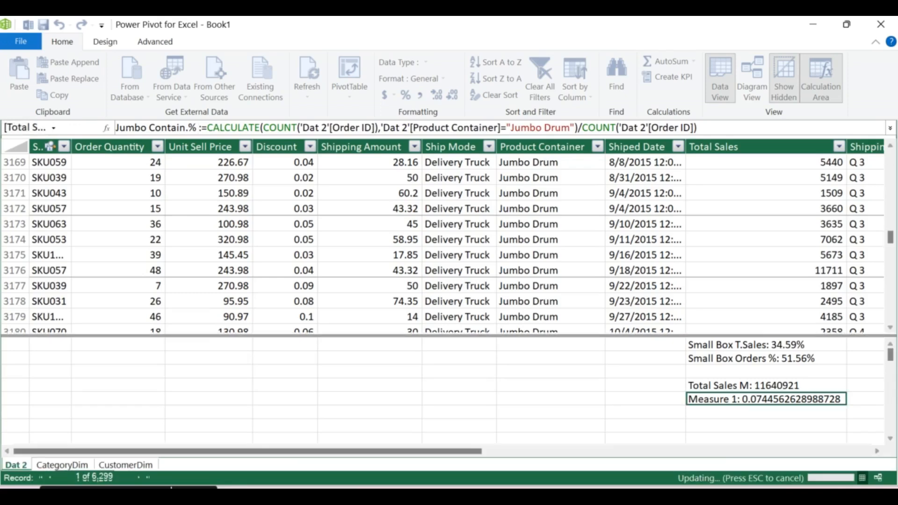
Format the Jumbo Contain.% measure as a percentage
mouse_move(531, 488)
click(596, 429)
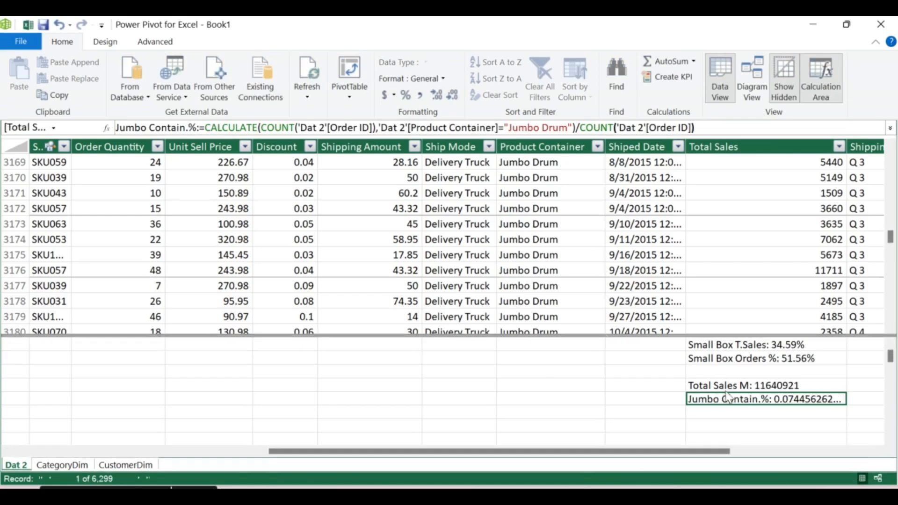
click(407, 96)
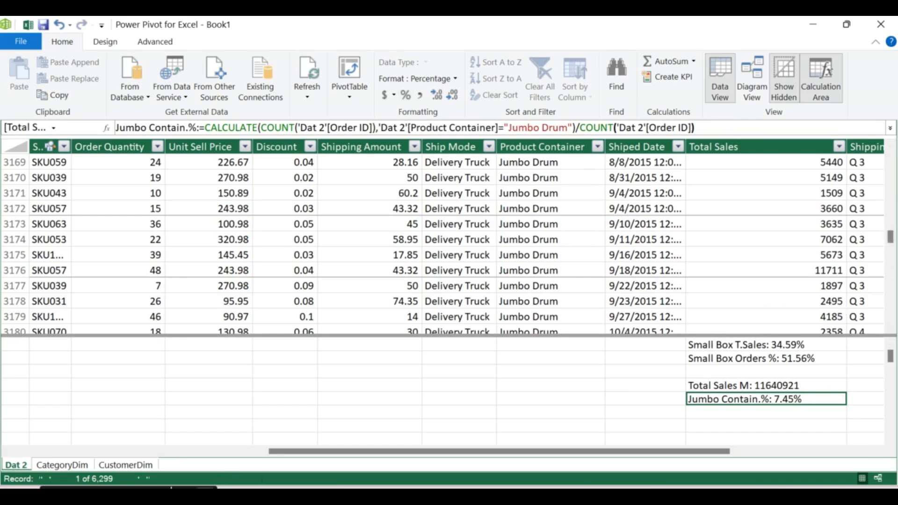
Switch to the Excel workbook, select the empty PivotTable on Sheet1 and look through its available fields and measures
click(475, 440)
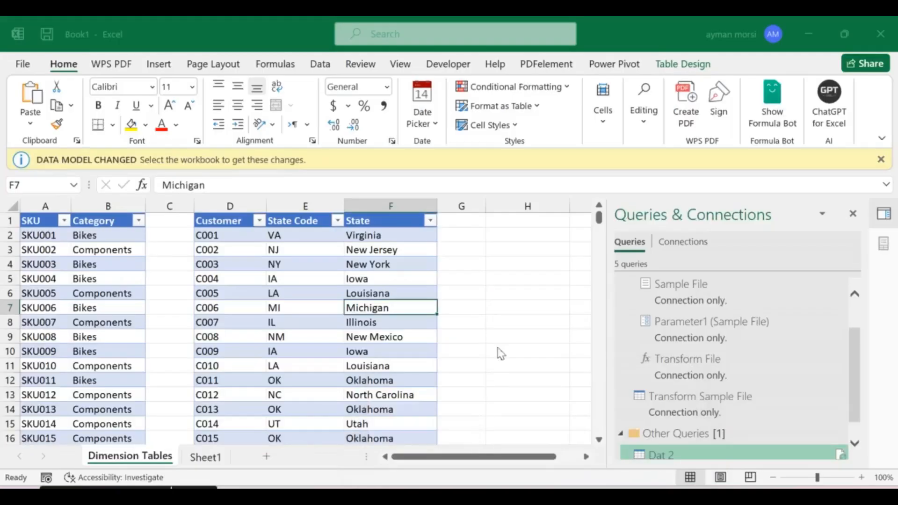
mouse_move(528, 487)
click(494, 431)
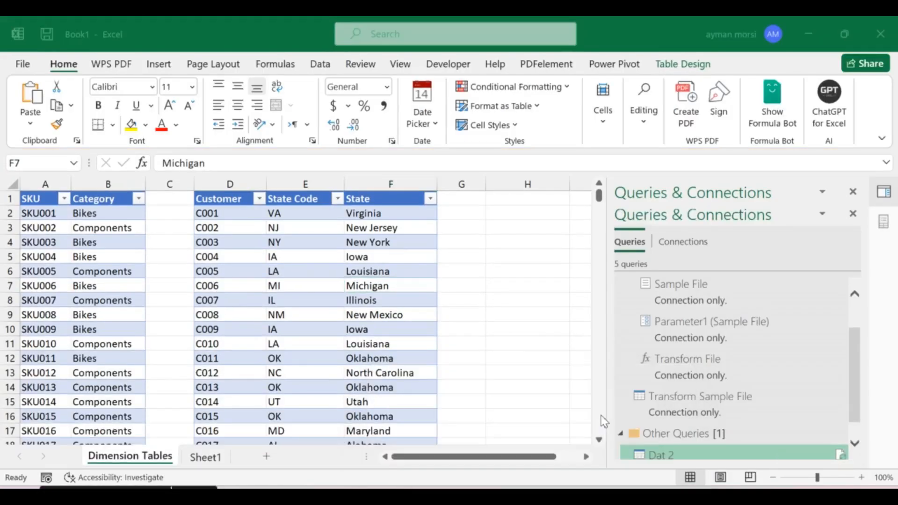
mouse_move(531, 487)
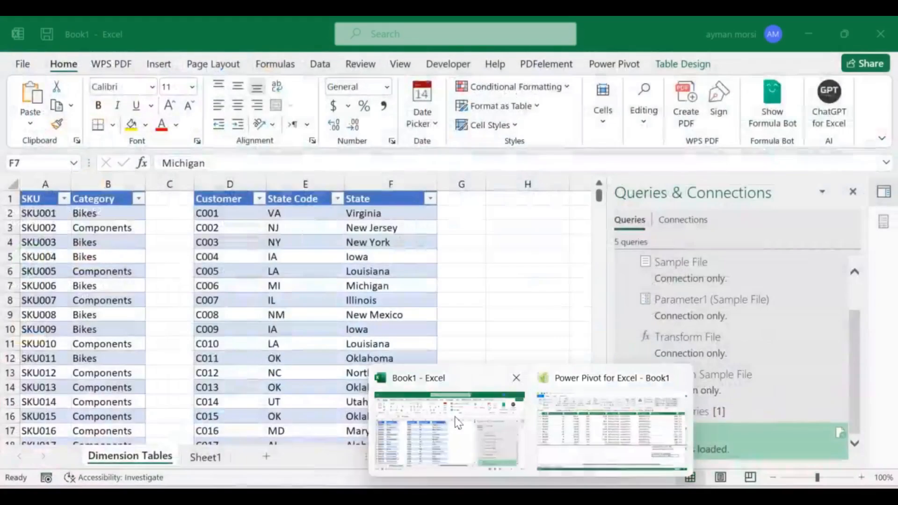
click(456, 423)
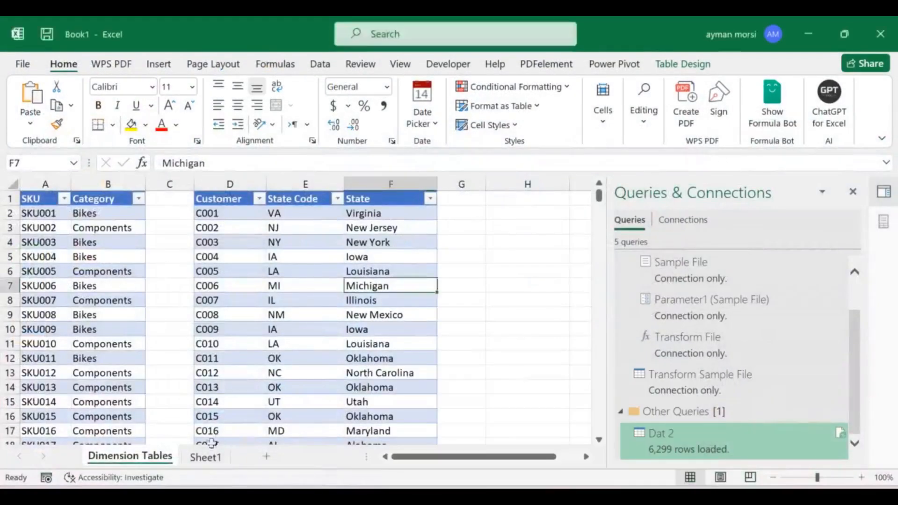
click(206, 457)
click(379, 331)
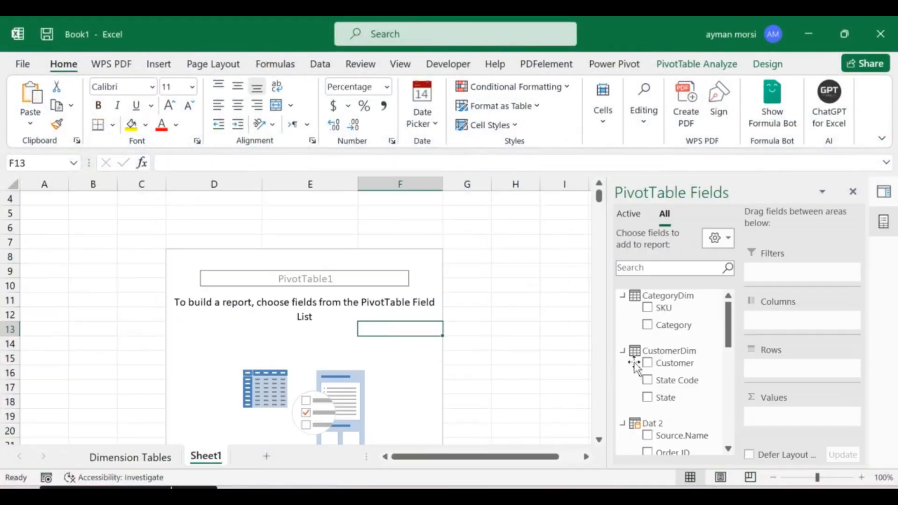
scroll(674, 374, down, 10)
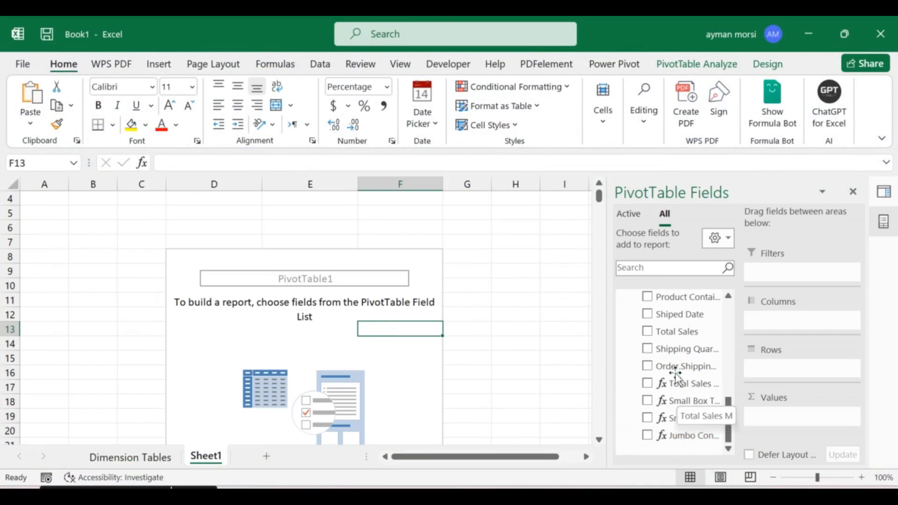
scroll(676, 358, up, 10)
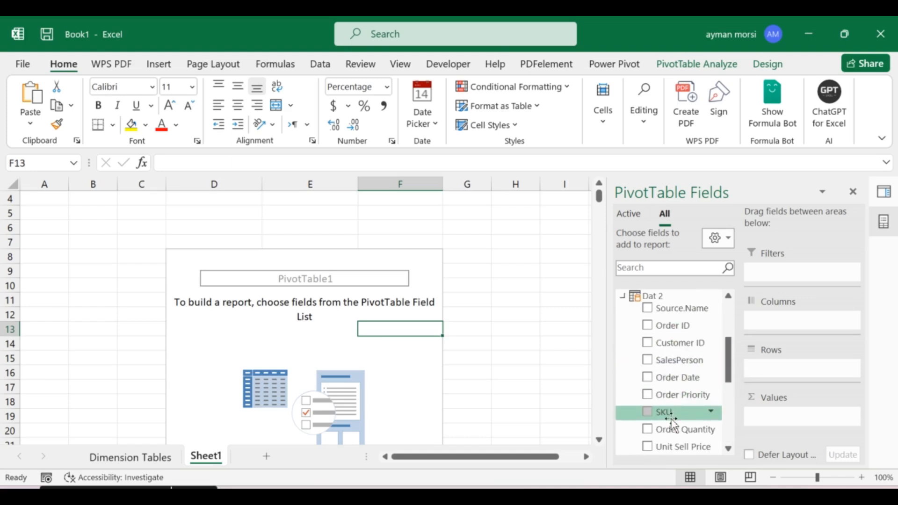
Build the empty PivotTable with Category as rows and the Jumbo Contain.% measure as values
scroll(667, 357, up, 4)
drag(673, 324, 773, 369)
scroll(646, 356, down, 10)
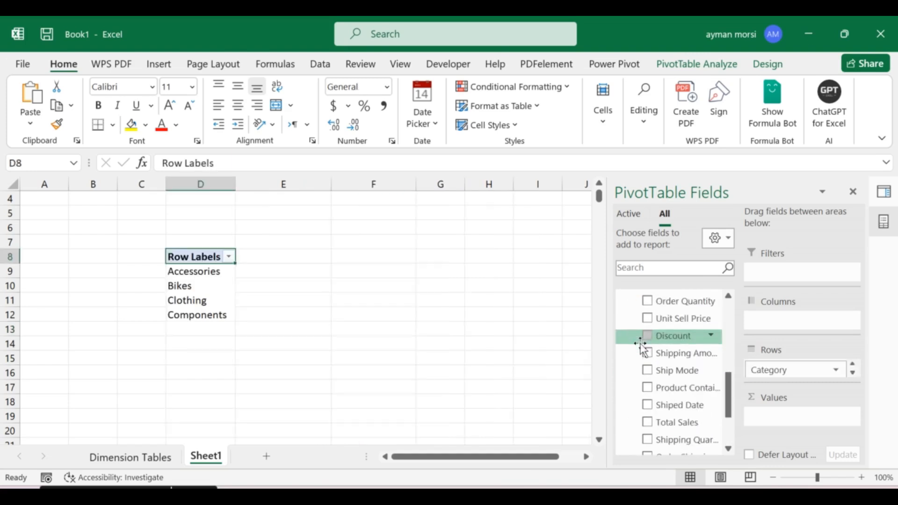
drag(677, 442, 764, 426)
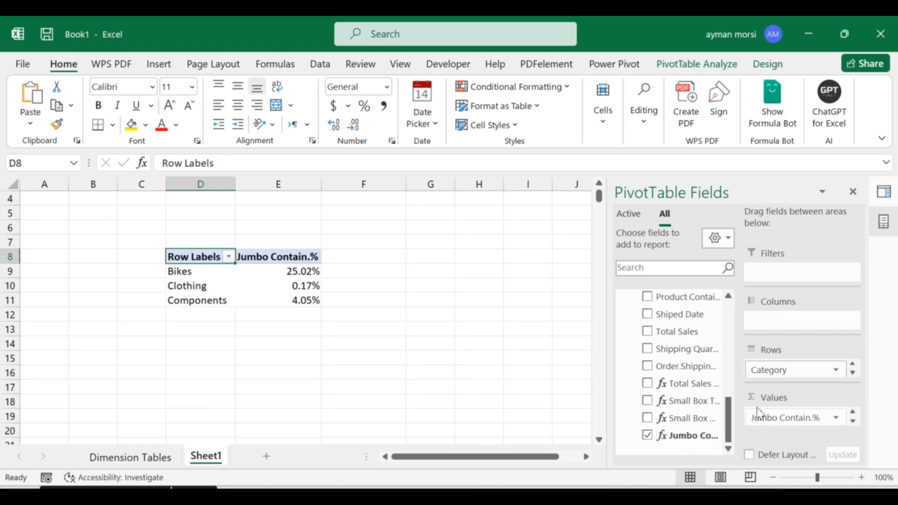
Turn on the PivotTable's grand totals for rows and columns
click(765, 66)
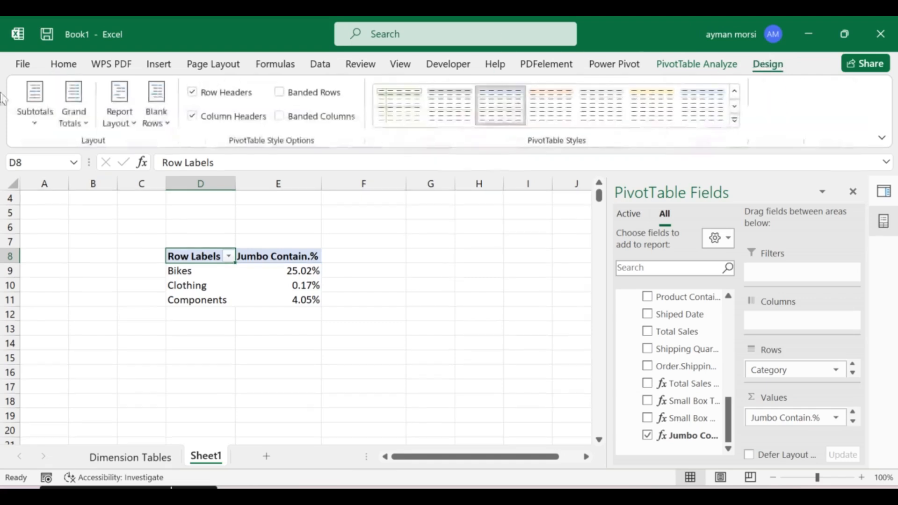
click(74, 106)
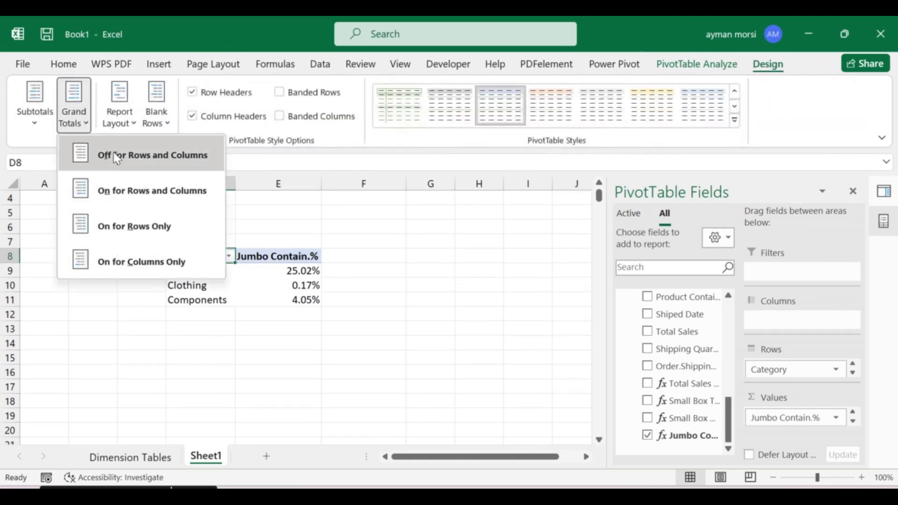
click(126, 188)
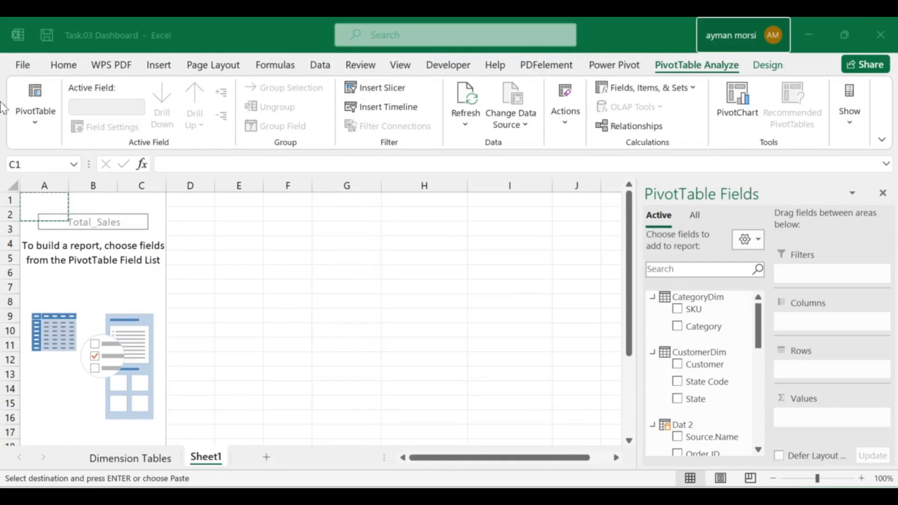
Add the Total Sales M measure as the value of the empty Total_Sales PivotTable in the Task.03 Dashboard workbook
click(38, 114)
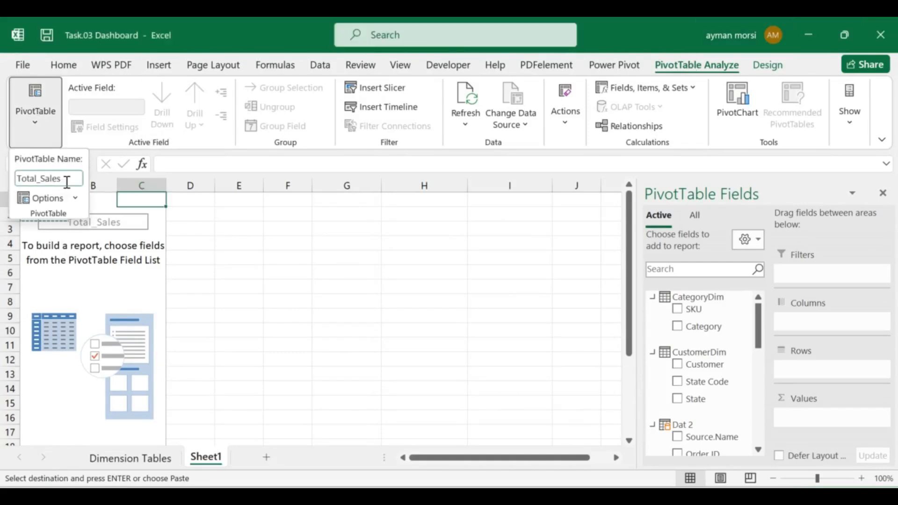
key(Escape)
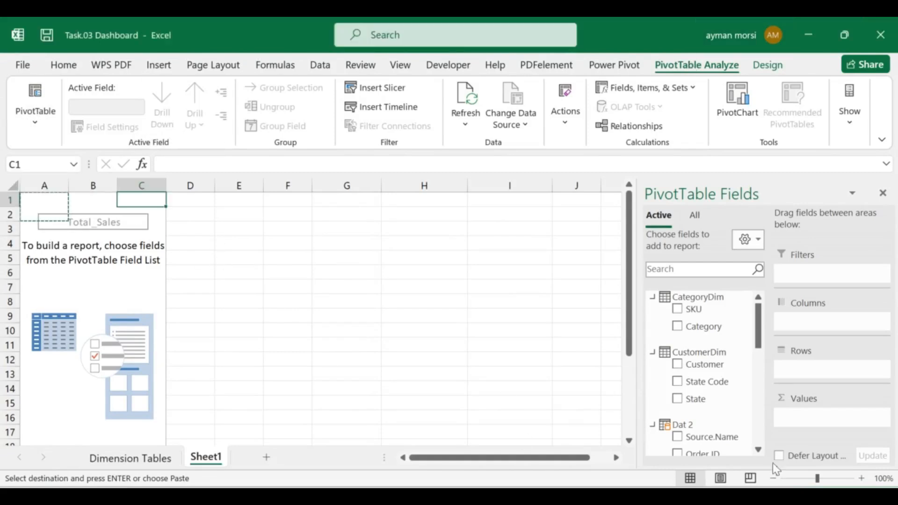
scroll(710, 399, down, 3)
scroll(708, 380, down, 4)
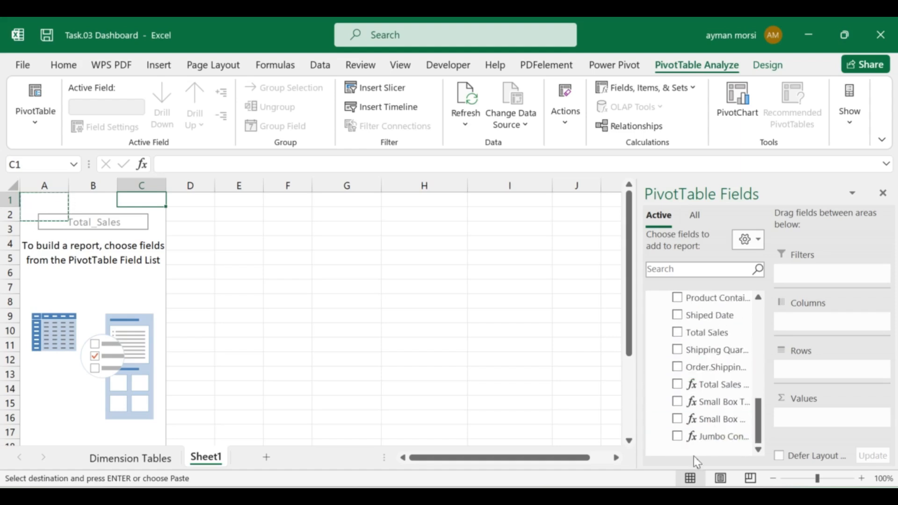
click(723, 385)
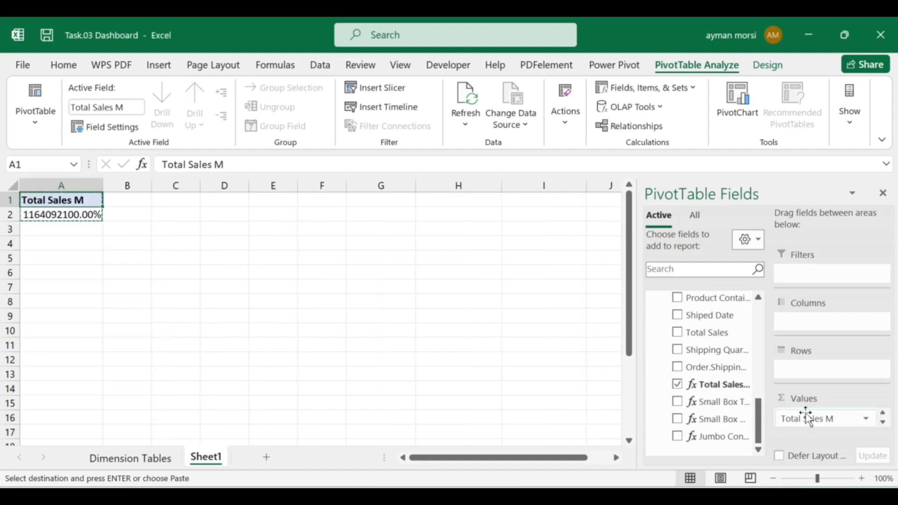
Format the Total Sales M value as Number with two decimals and apply the comma style to it
click(87, 219)
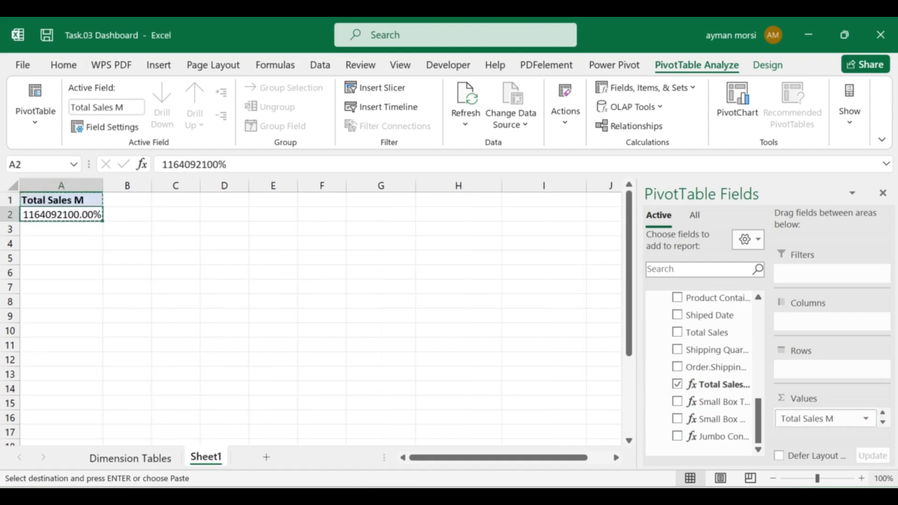
click(812, 416)
click(800, 401)
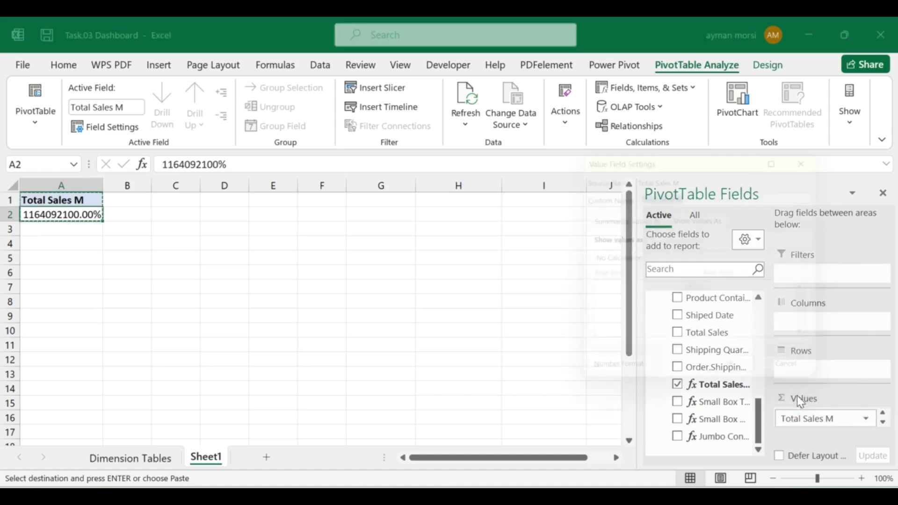
click(603, 382)
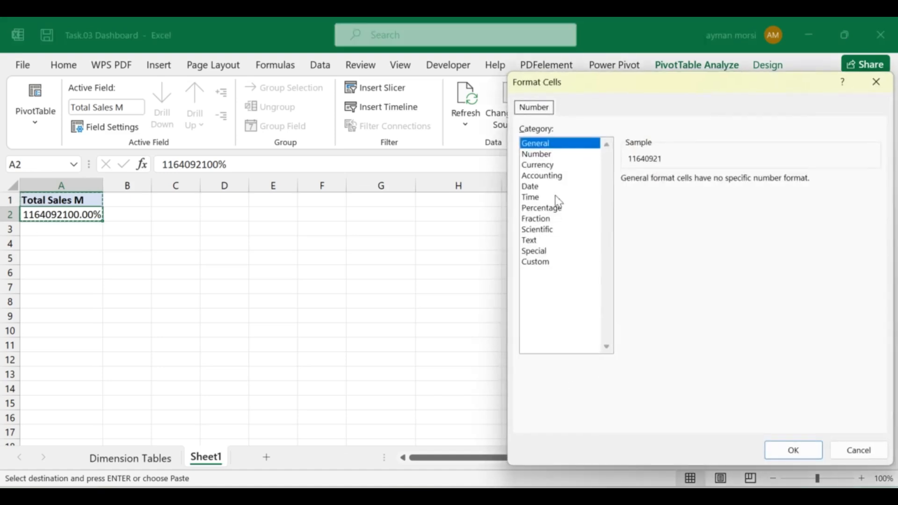
click(552, 154)
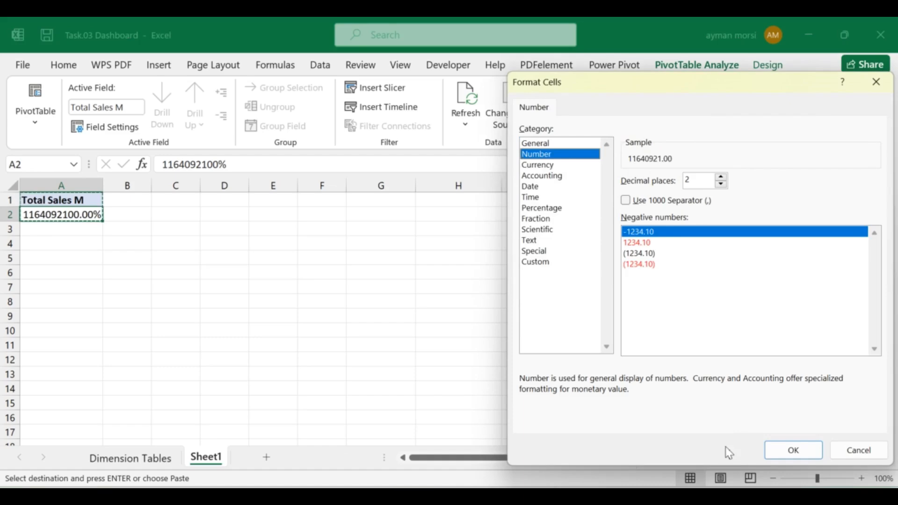
click(792, 450)
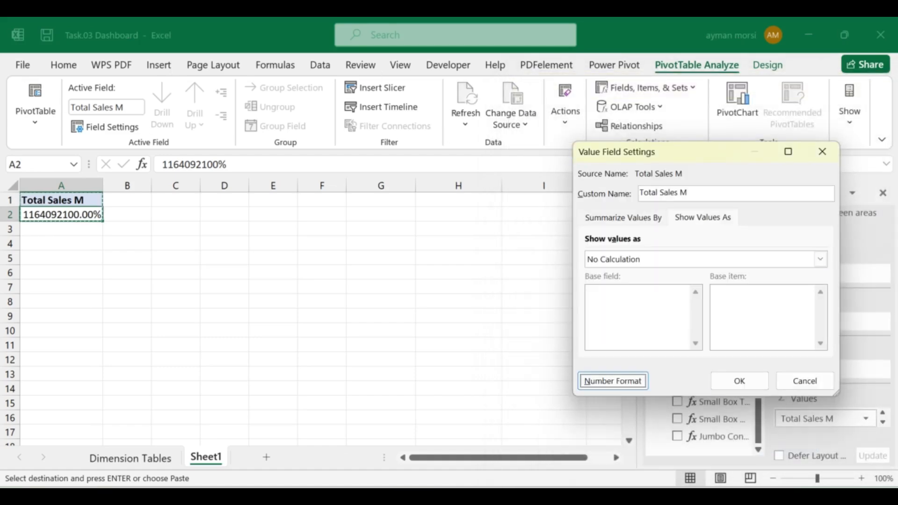
click(739, 380)
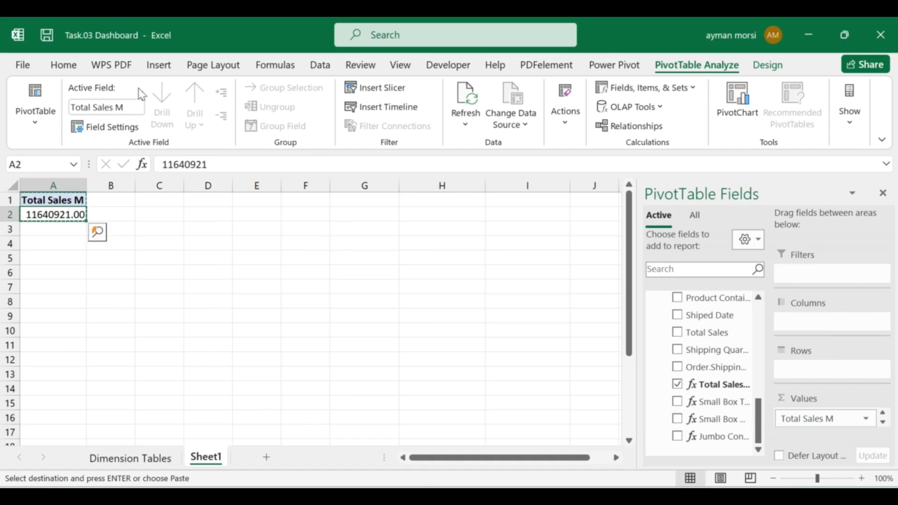
click(64, 64)
click(384, 109)
Copy the Total Sales M PivotTable in A1:A2 and paste it at cell A4
click(44, 245)
mouse_move(54, 200)
mouse_down()
mouse_move(64, 223)
mouse_move(60, 215)
mouse_up()
key(ctrl+c)
click(54, 242)
key(ctrl+v)
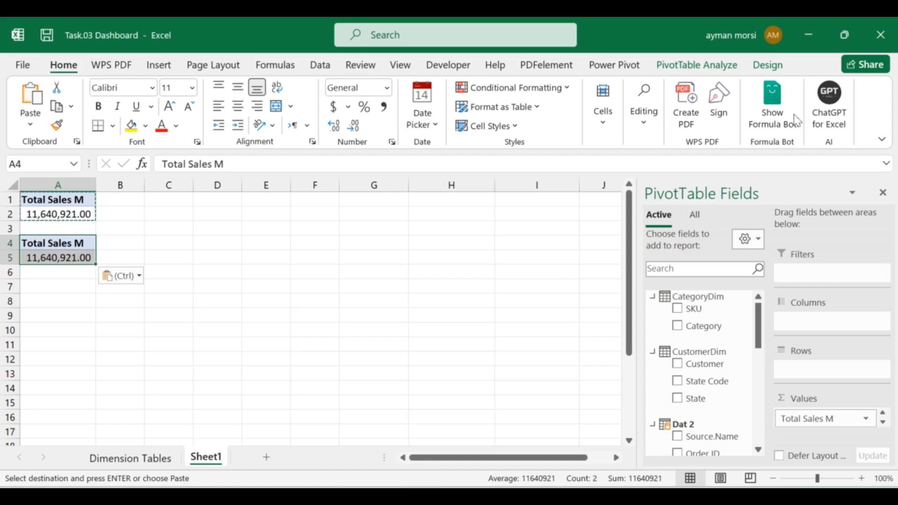
Name the copied PivotTable at A4 Total_Discount
click(697, 65)
click(39, 140)
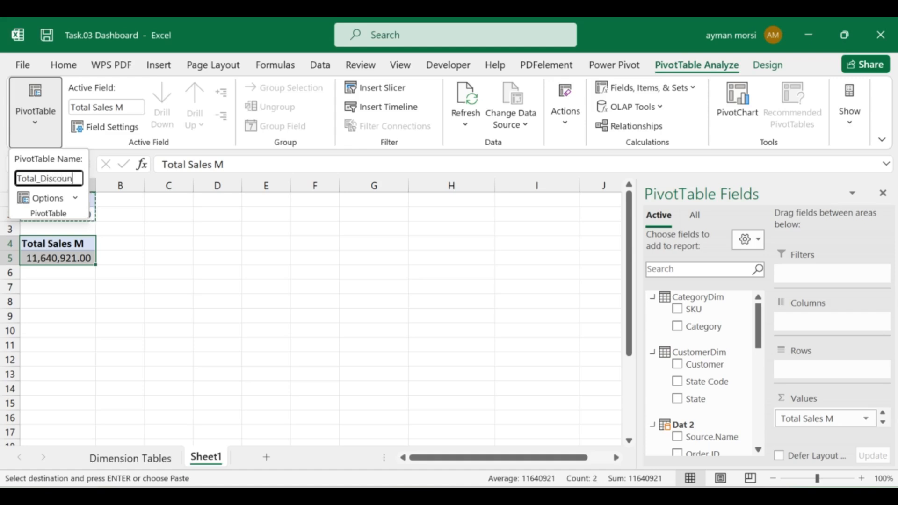
key(Return)
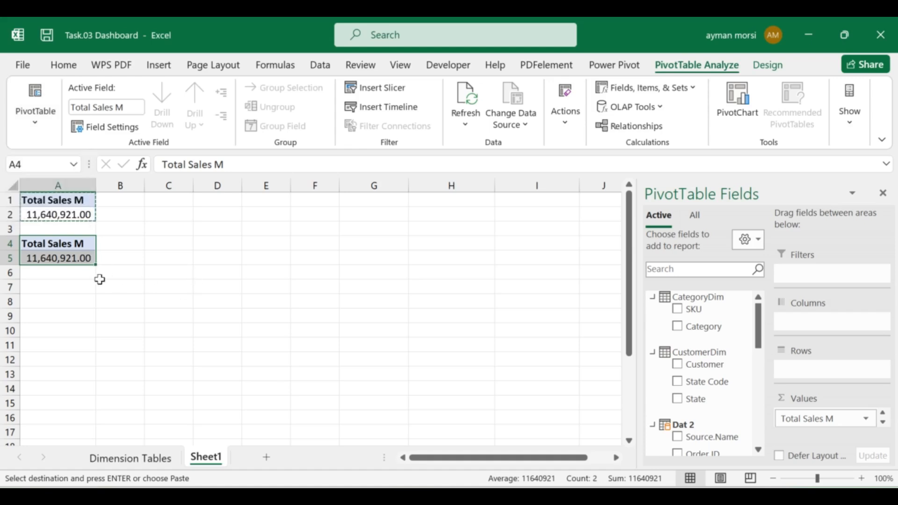
click(85, 246)
click(238, 163)
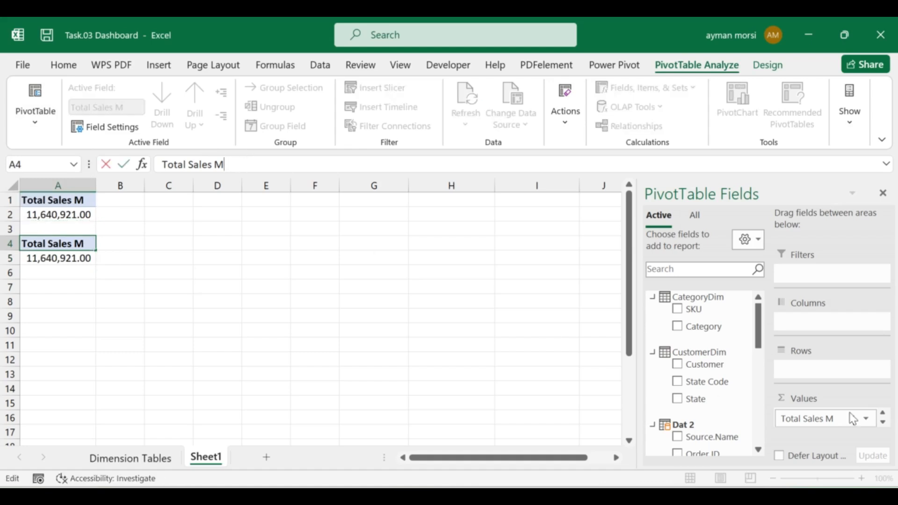
click(518, 320)
Replace Total Sales M with the Discount field from Dat 2 as the value of the Total_Discount PivotTable
click(30, 253)
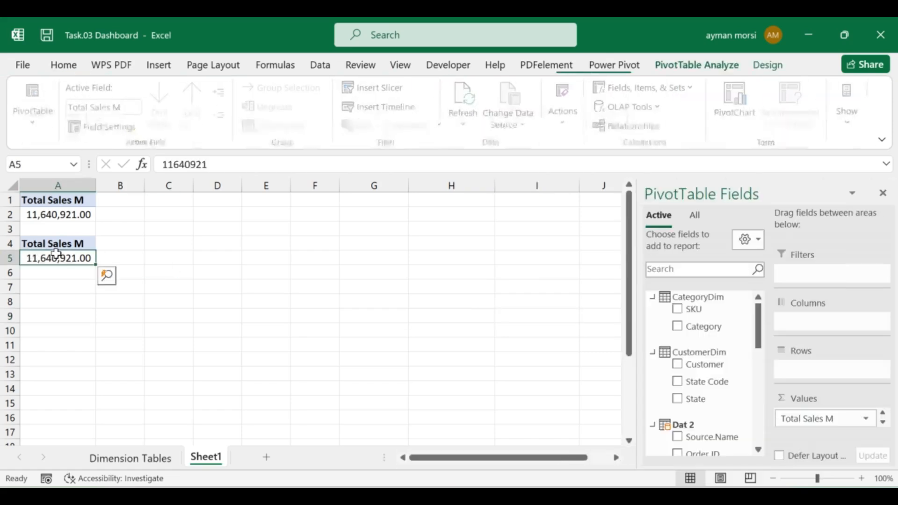
drag(858, 424, 476, 327)
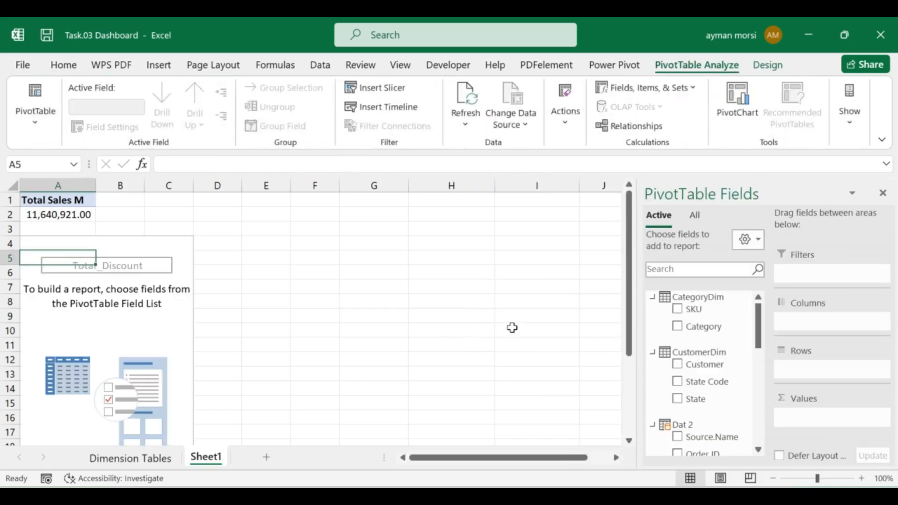
scroll(706, 346, down, 5)
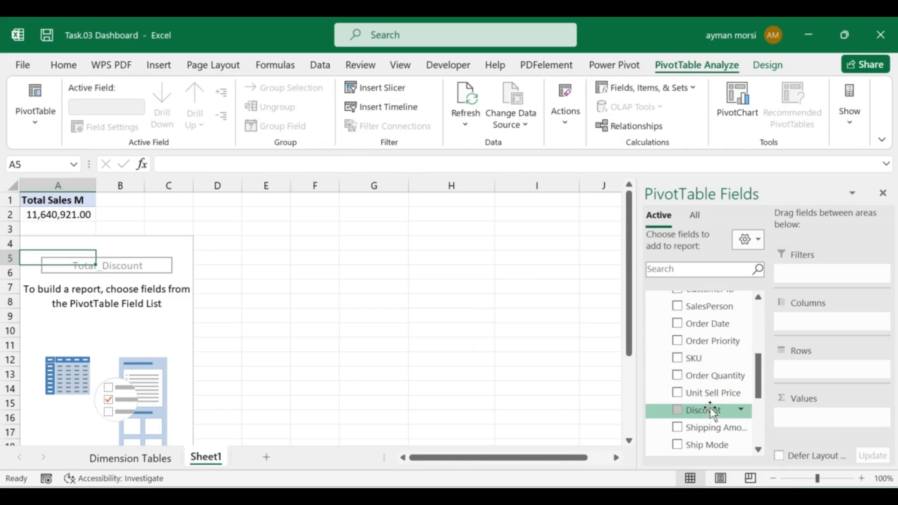
drag(711, 415, 804, 430)
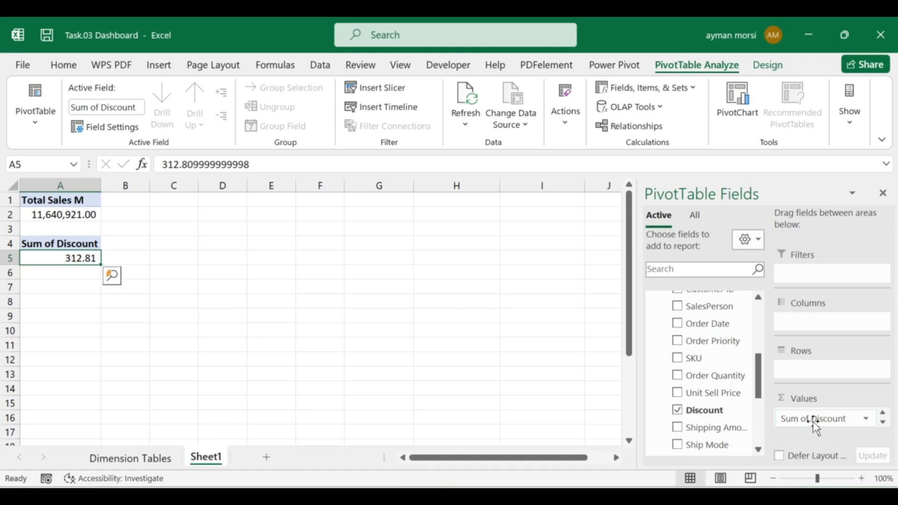
Rename the Sum of Discount heading in cell A4 as Total_Discount
click(90, 243)
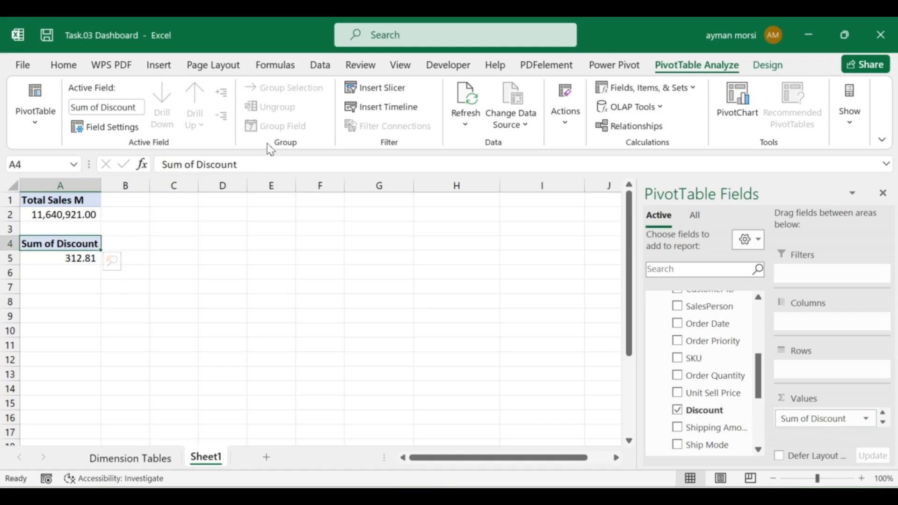
drag(266, 166, 133, 164)
text(Total_Discou)
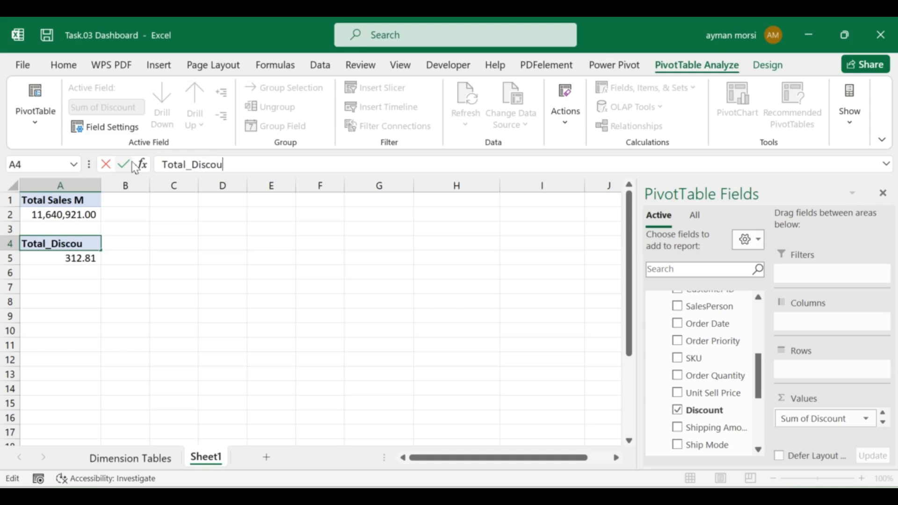
click(135, 283)
click(75, 247)
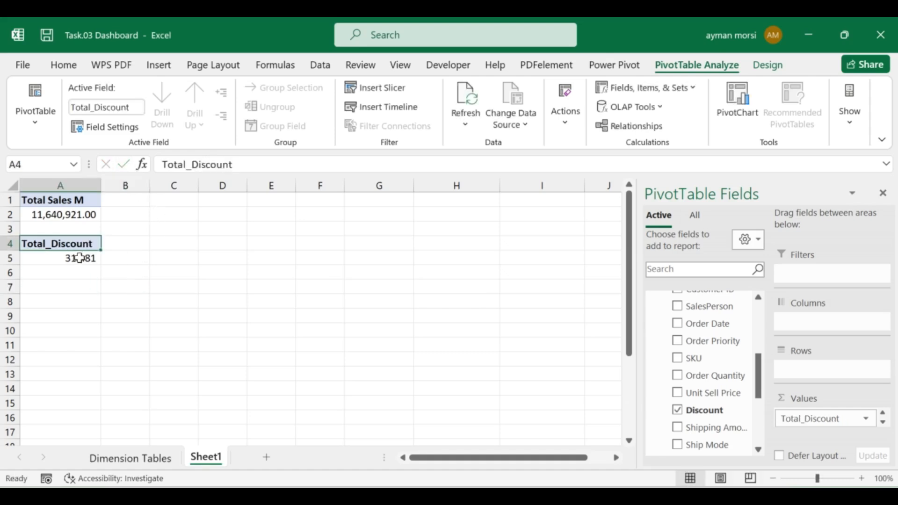
Copy the Total_Discount PivotTable in A4:A5 and paste it at cell A7
click(79, 258)
click(62, 63)
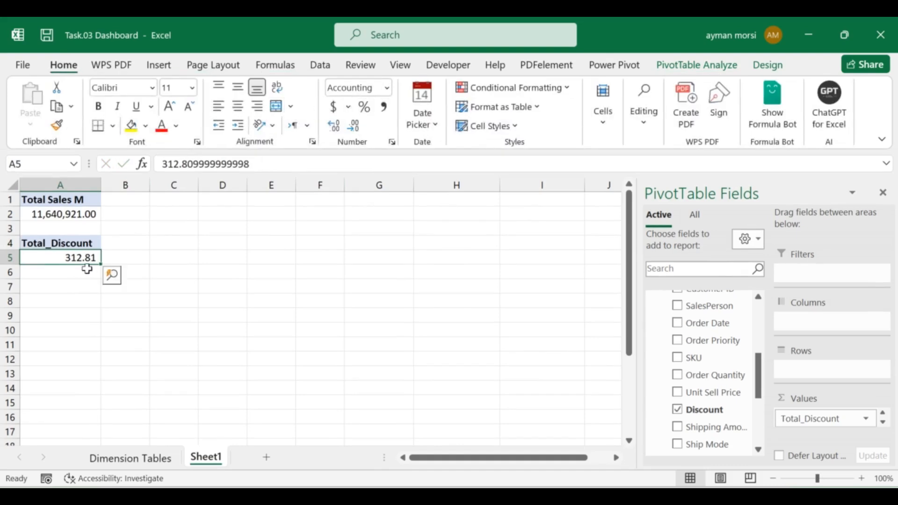
click(70, 287)
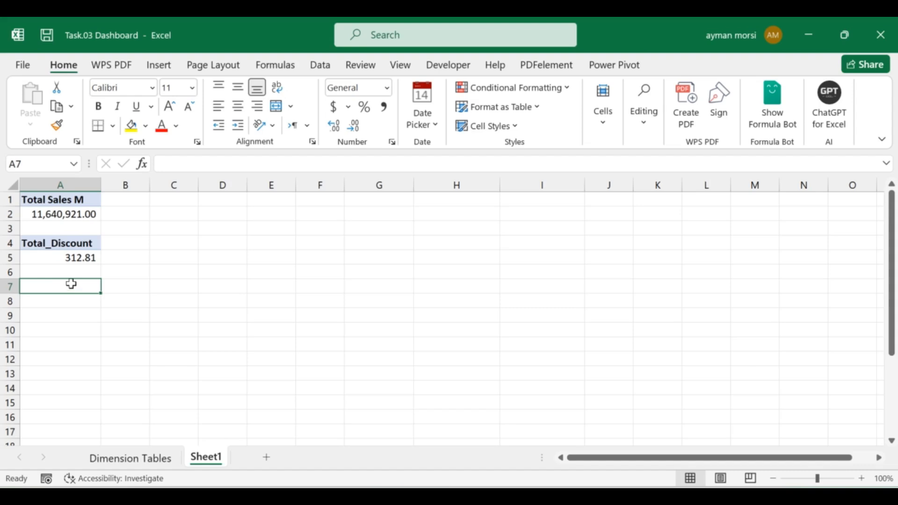
click(82, 244)
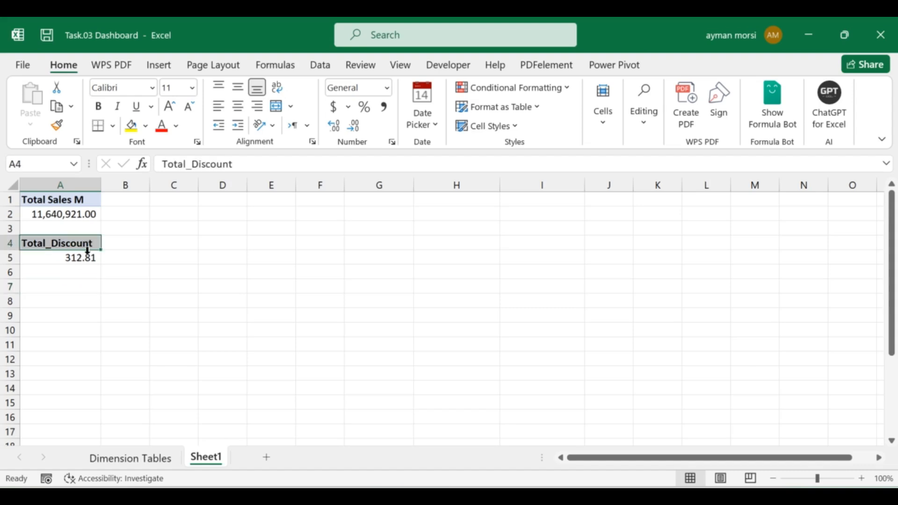
click(82, 258)
drag(82, 243, 88, 255)
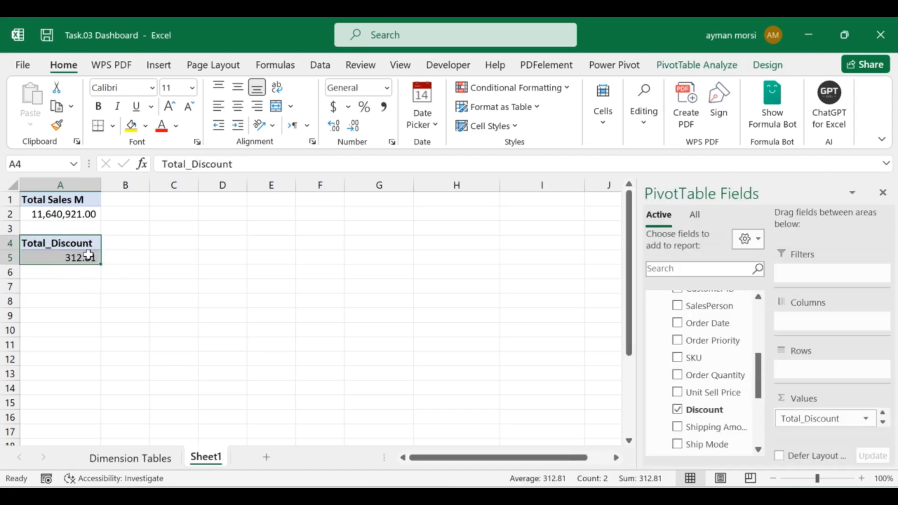
key(ctrl+c)
click(52, 285)
key(ctrl+v)
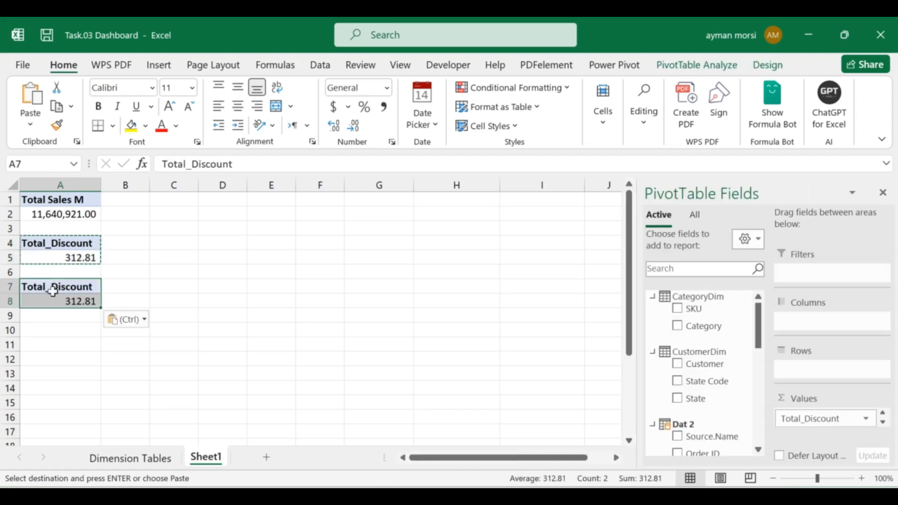
Name the copied PivotTable at A7 Shipping_Amount
click(697, 64)
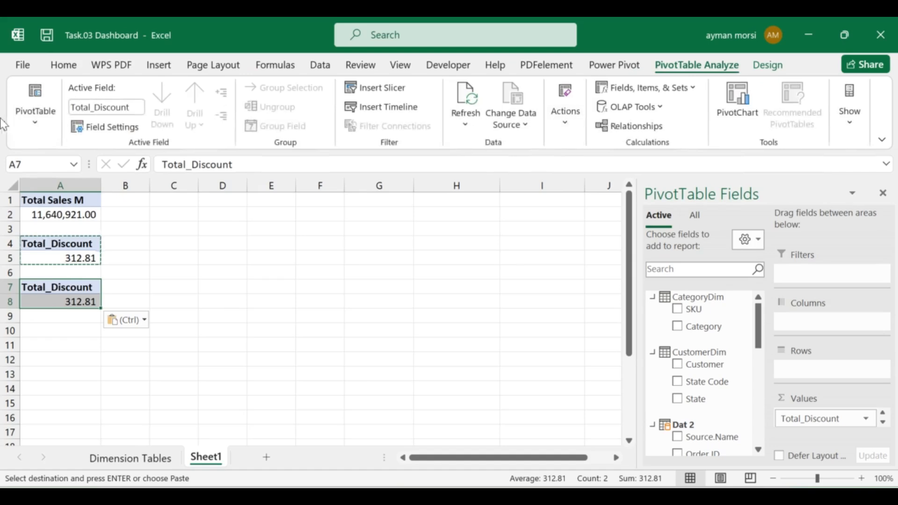
click(35, 110)
click(73, 178)
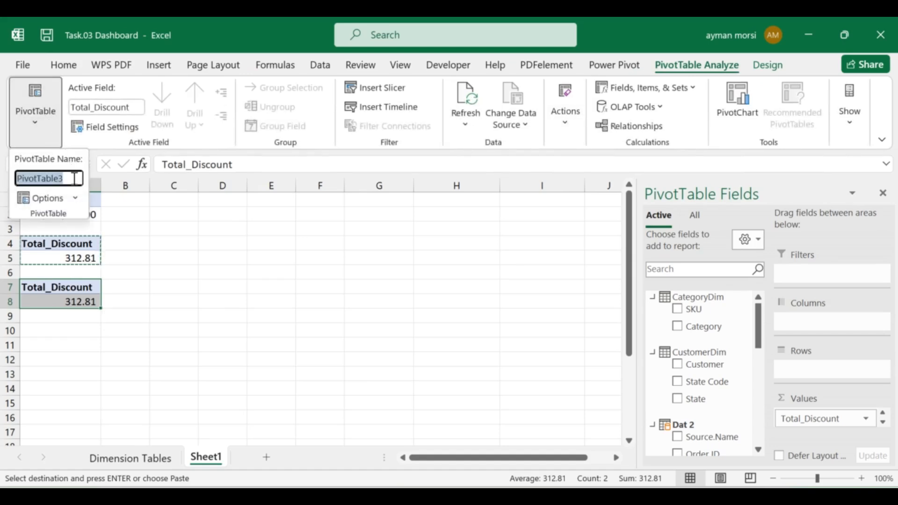
text(Shipping)
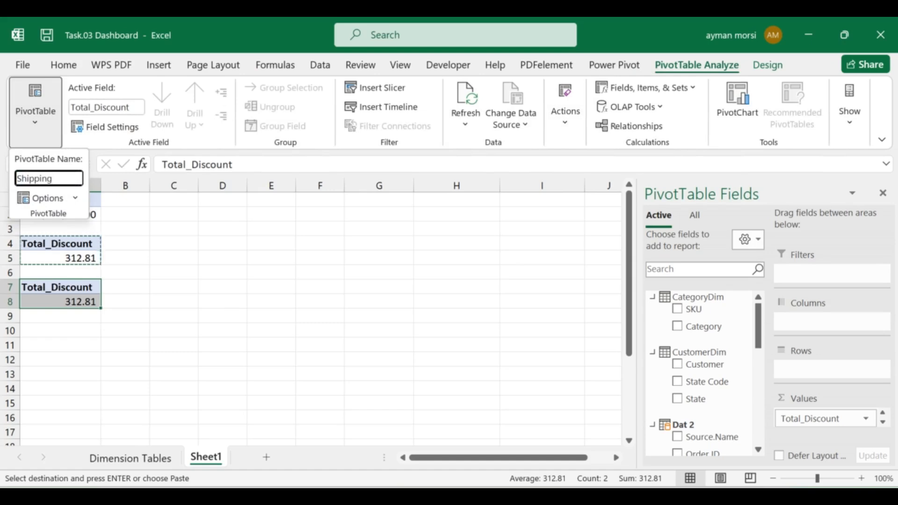
text(_Amount)
key(Return)
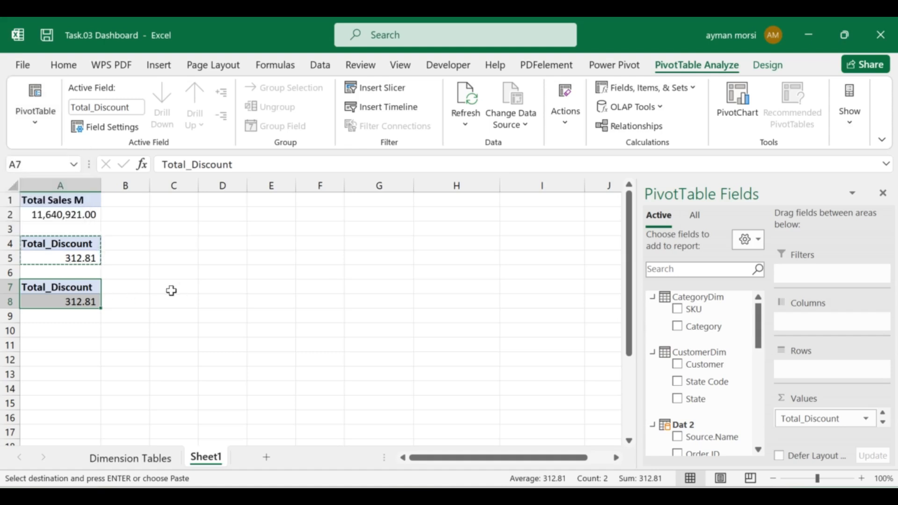
Replace Total_Discount with the Shipping Amount field from Dat 2 as the value of the Shipping_Amount PivotTable
click(83, 301)
click(86, 287)
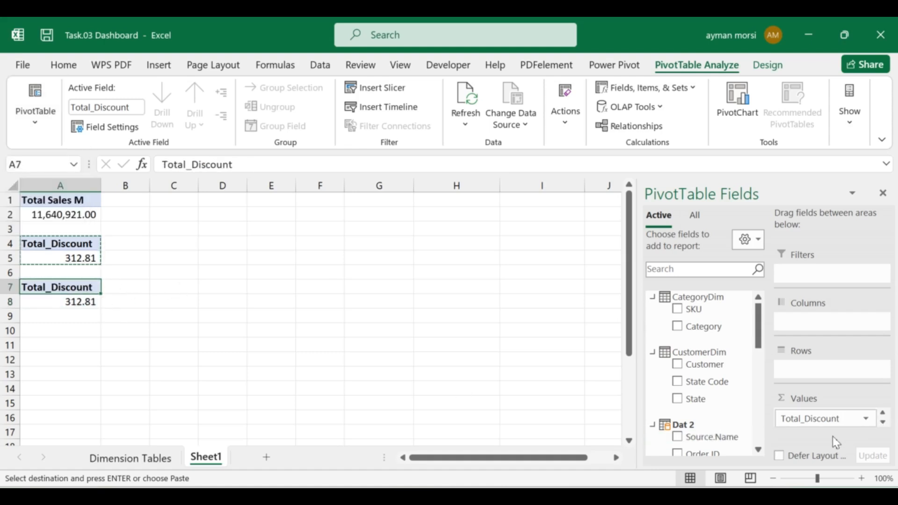
drag(812, 415, 527, 337)
scroll(689, 402, down, 3)
scroll(689, 401, down, 2)
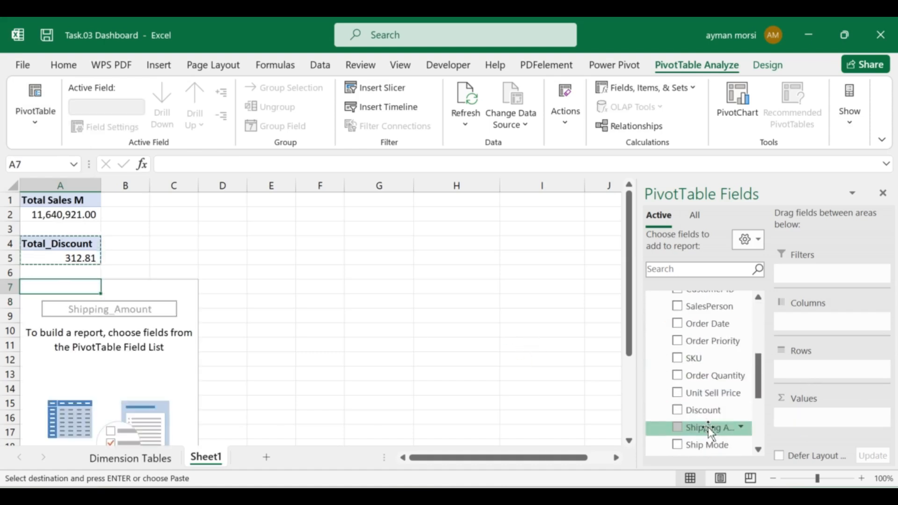
scroll(714, 431, down, 3)
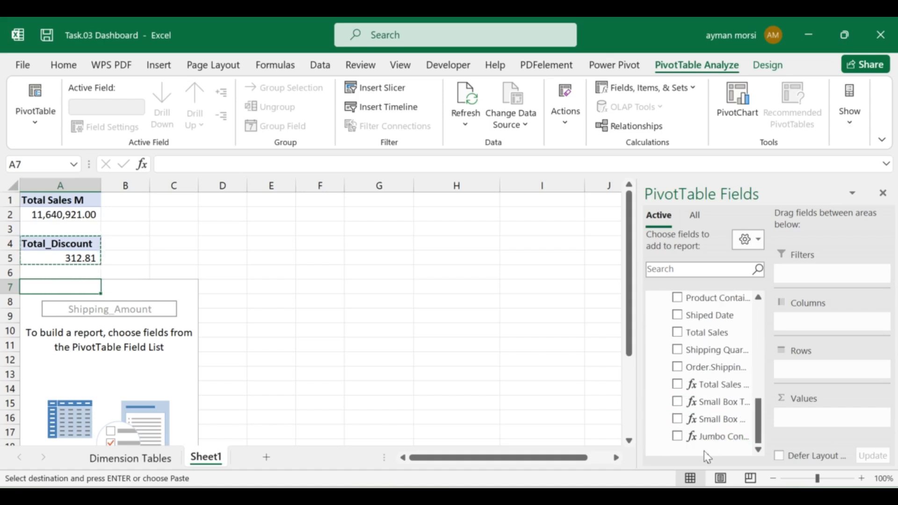
scroll(708, 417, up, 1)
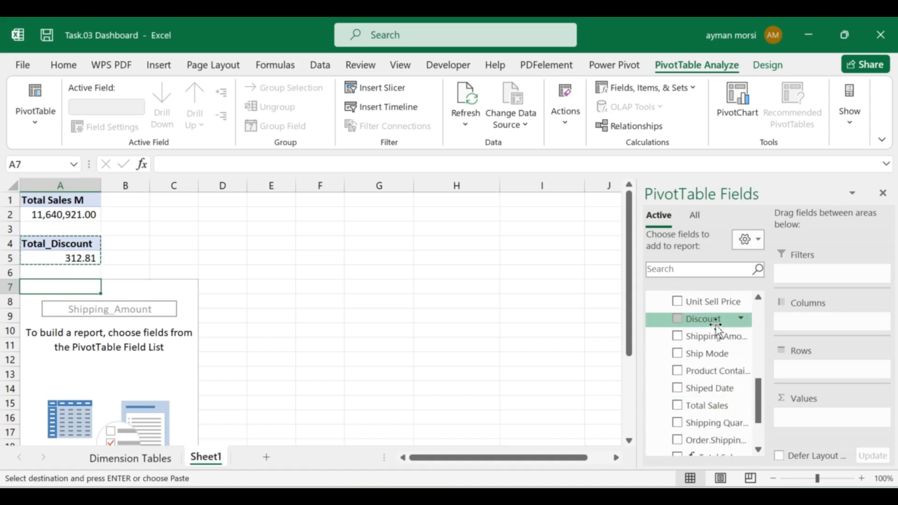
drag(715, 336, 795, 420)
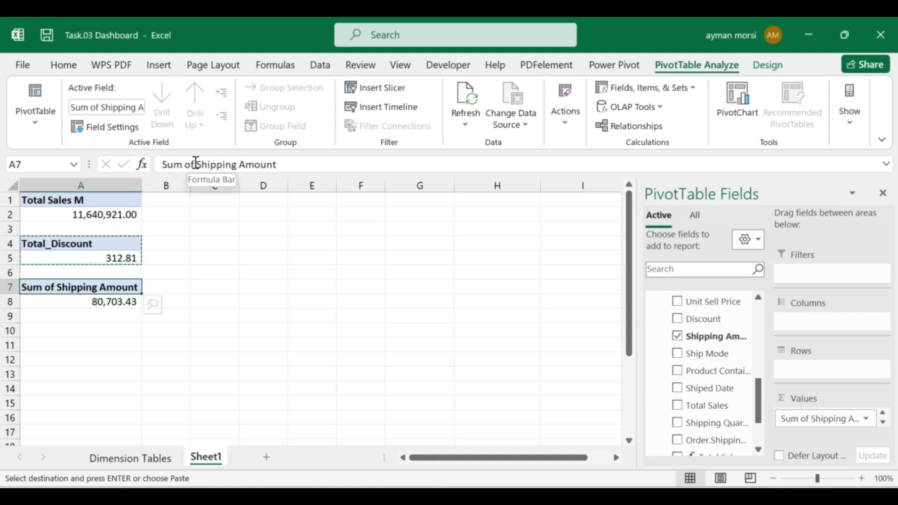
Rename the Sum of Shipping Amount heading in cell A7 as Shipping Amount
drag(194, 164, 162, 164)
key(BackSpace)
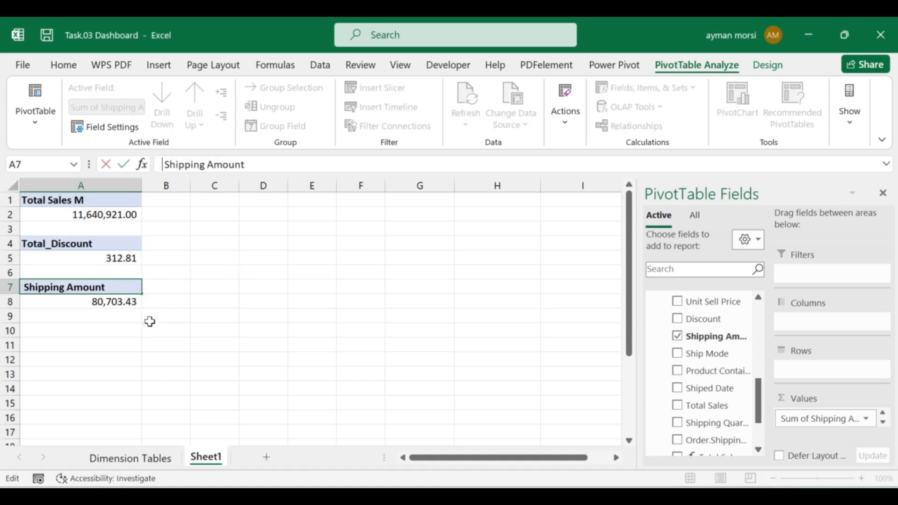
key(Return)
click(134, 302)
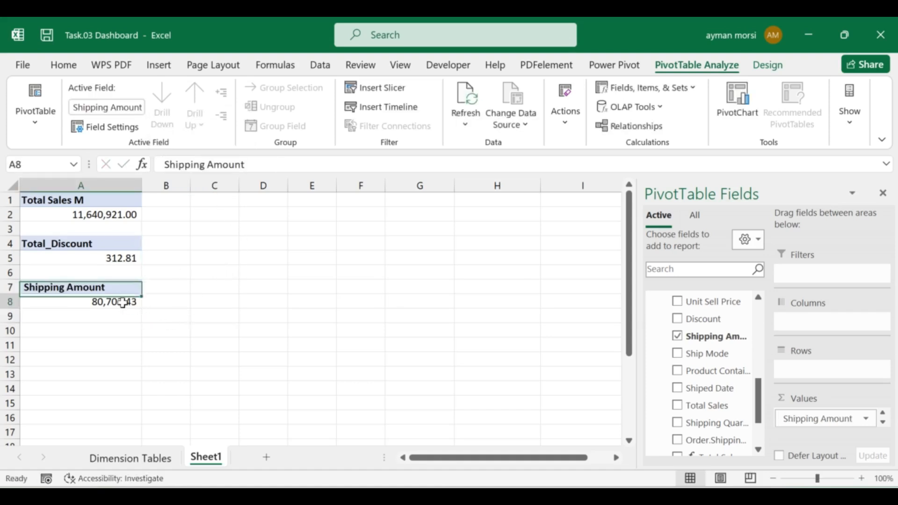
Copy the Shipping Amount PivotTable in A7:A8 to cell A10 and remove the value field from the copy
click(64, 65)
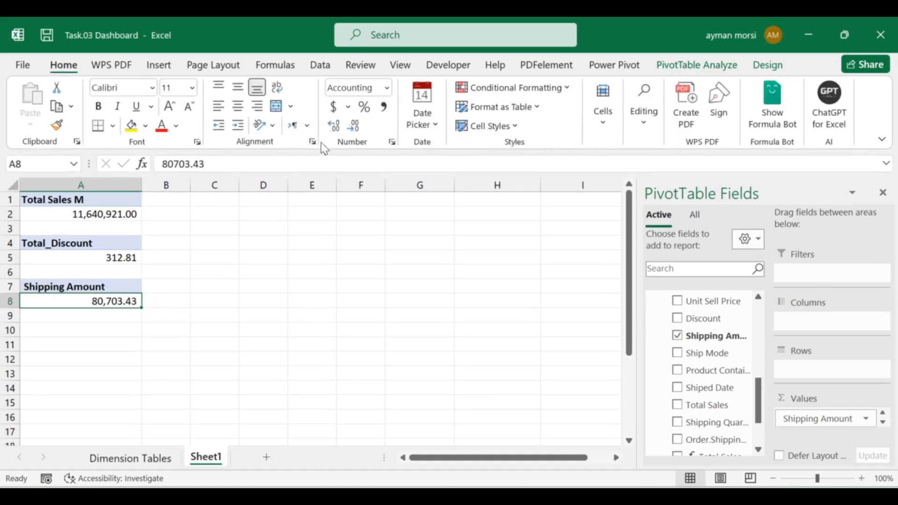
click(73, 333)
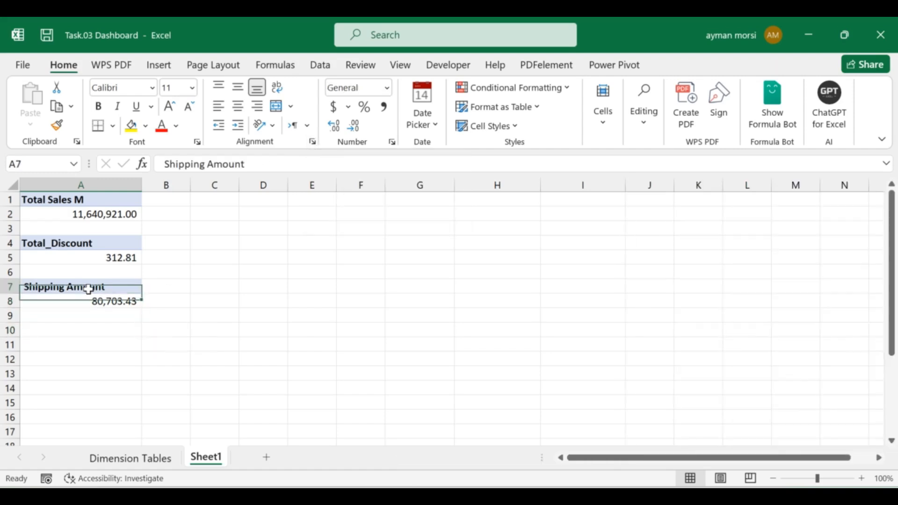
drag(88, 289, 91, 300)
key(ctrl+c)
click(66, 331)
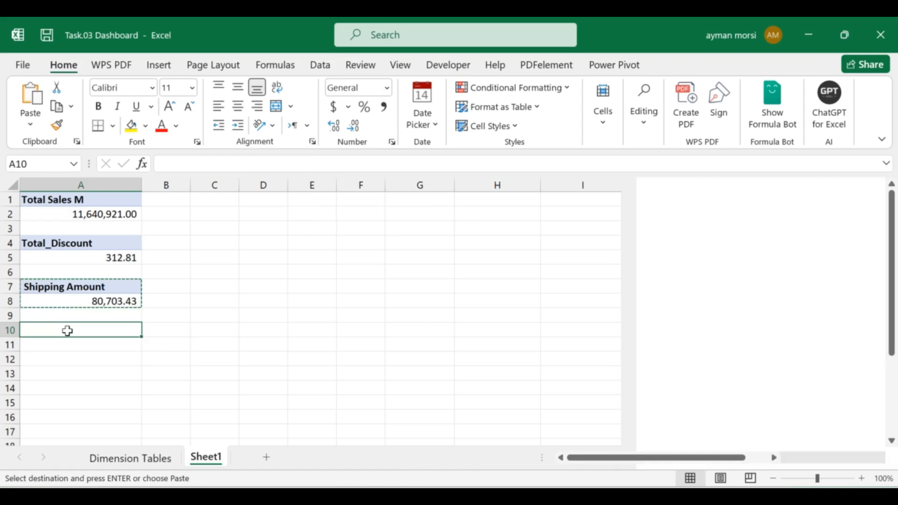
key(ctrl+v)
drag(837, 418, 520, 347)
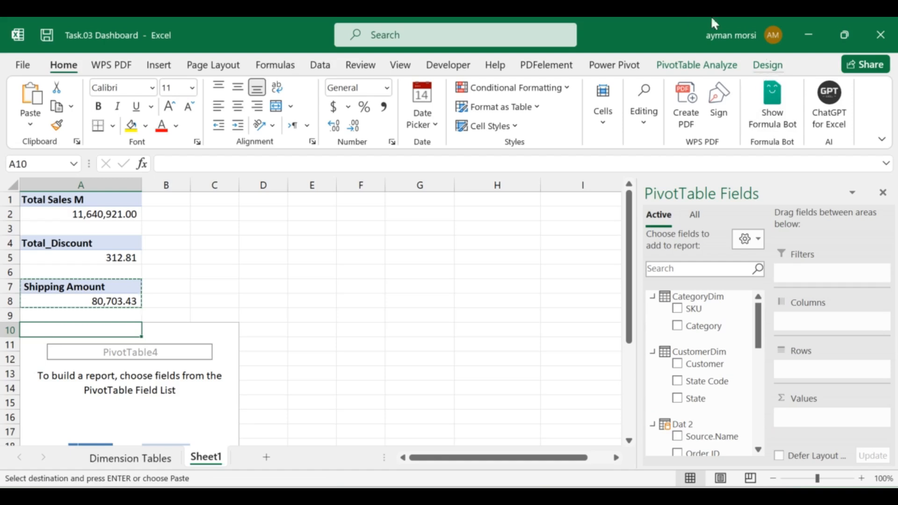
Name the empty PivotTable at A10 Orders_QTY and add the Order ID field from Dat 2 to its values
click(697, 65)
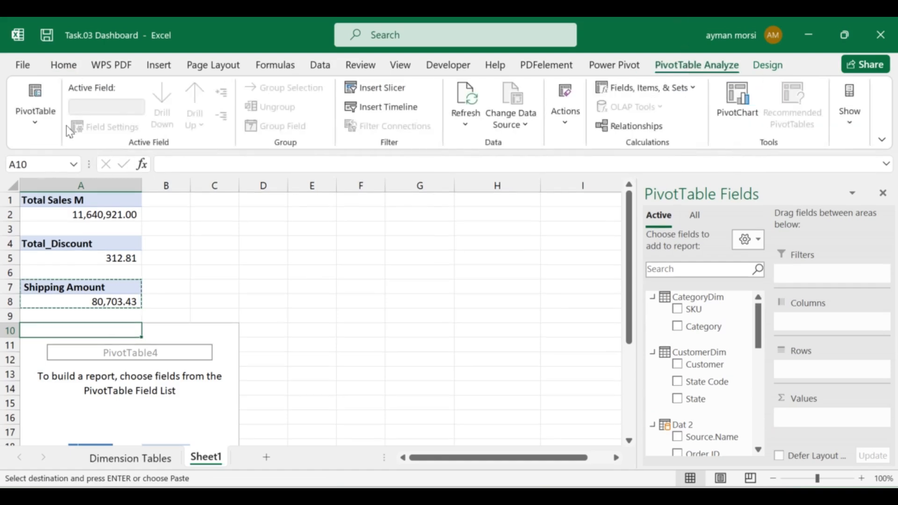
click(45, 128)
click(73, 178)
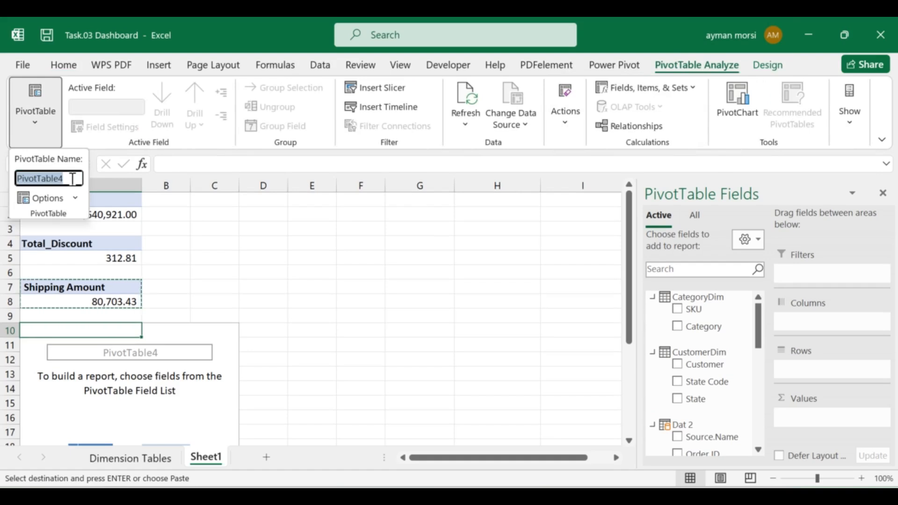
text(O)
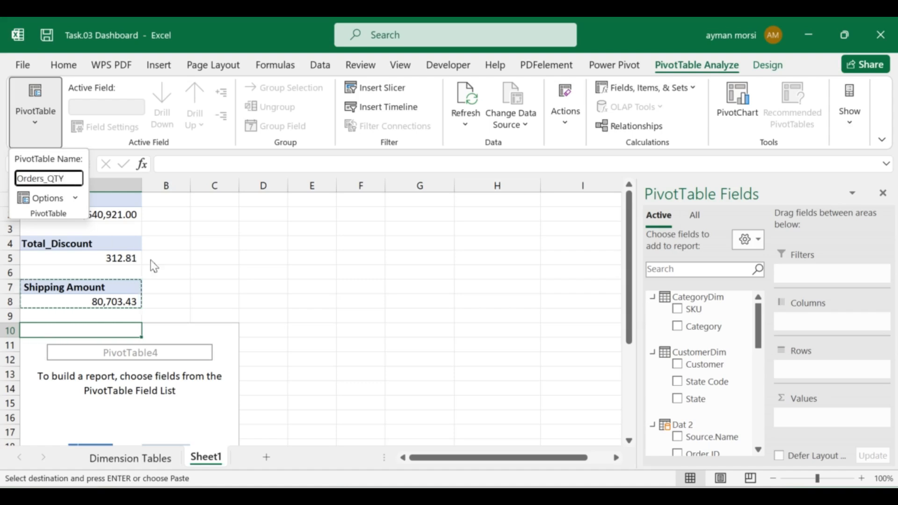
text(rders_QTY)
key(Return)
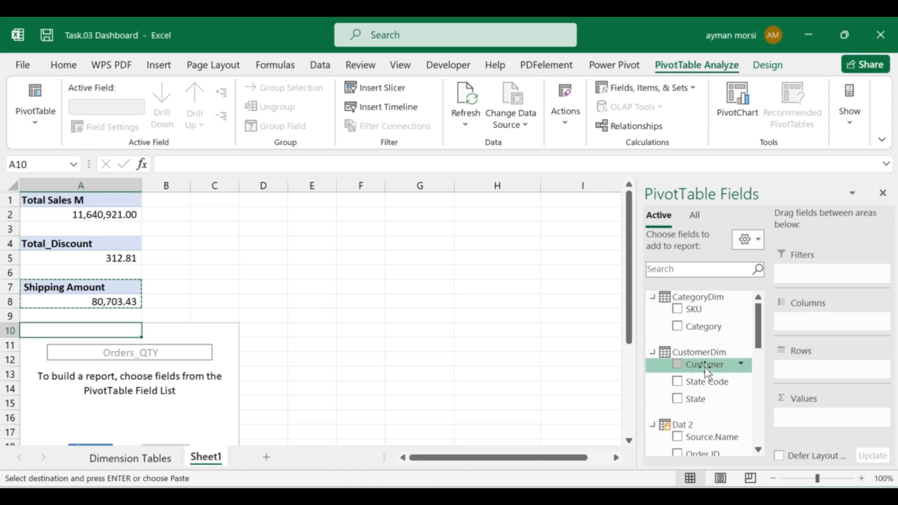
scroll(718, 420, down, 3)
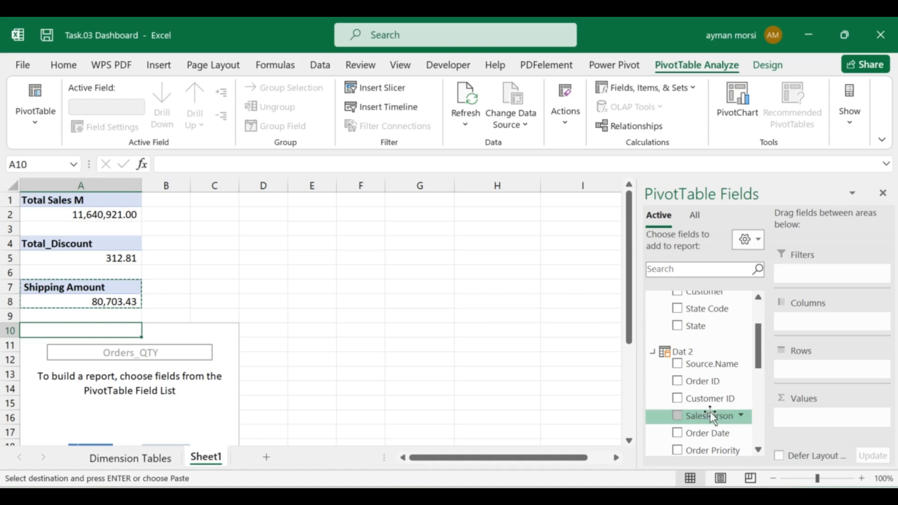
drag(711, 382, 816, 417)
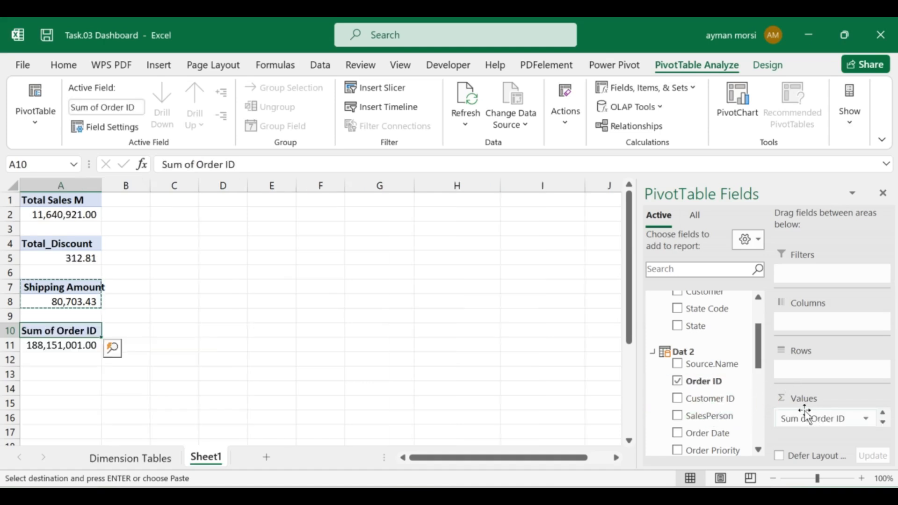
Summarize the Order ID value of the Orders_QTY PivotTable by Count and save the workbook
click(811, 422)
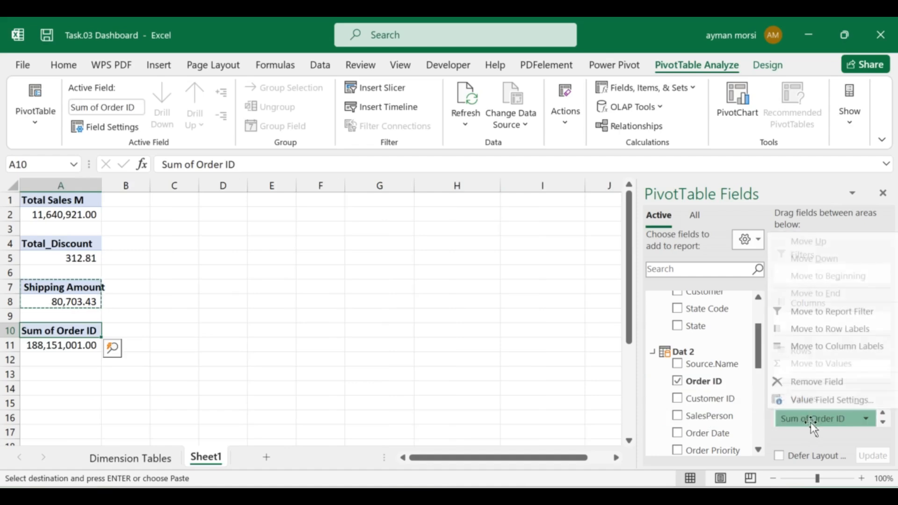
click(813, 401)
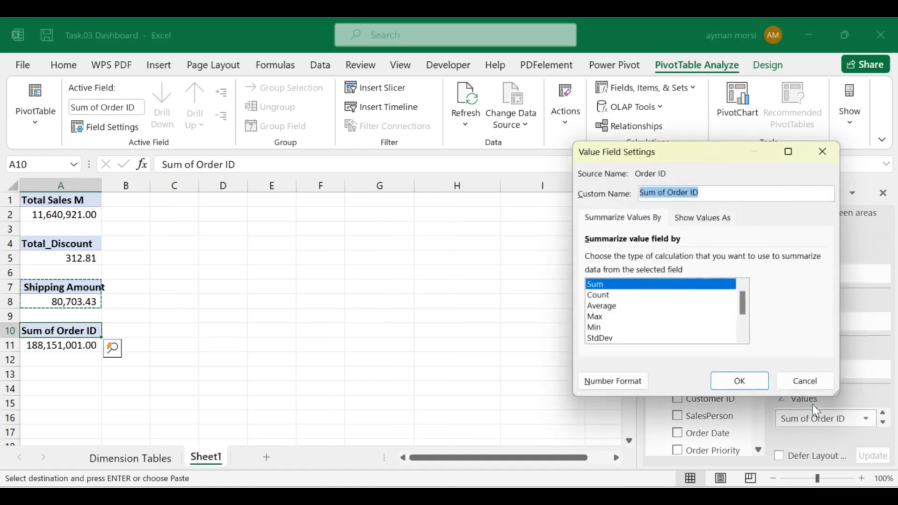
click(634, 296)
click(744, 383)
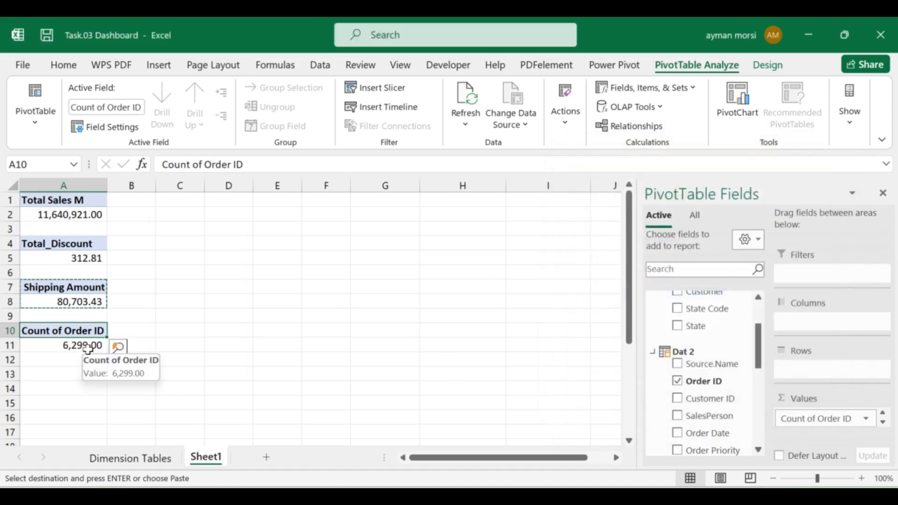
click(47, 35)
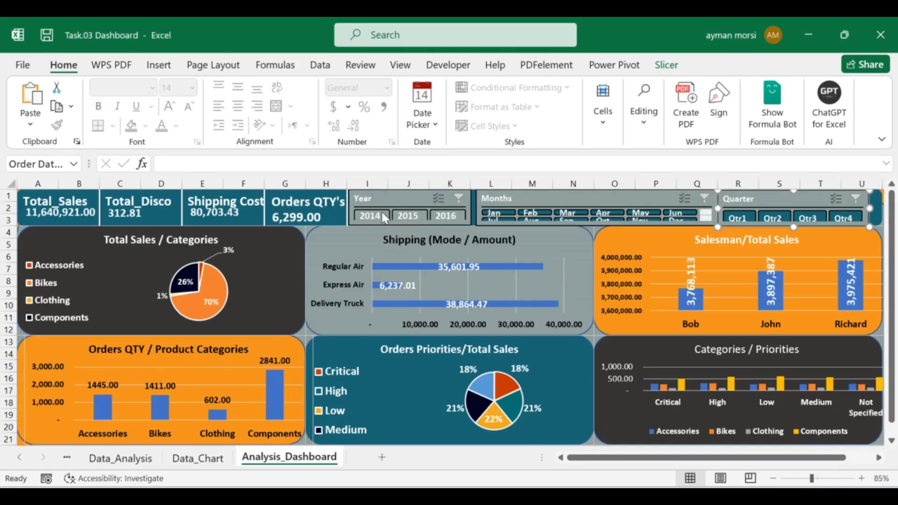
Filter the Analysis_Dashboard sheet by the years 2014, 2015 and 2016 in turn to compare its charts and key figures
click(380, 211)
click(401, 216)
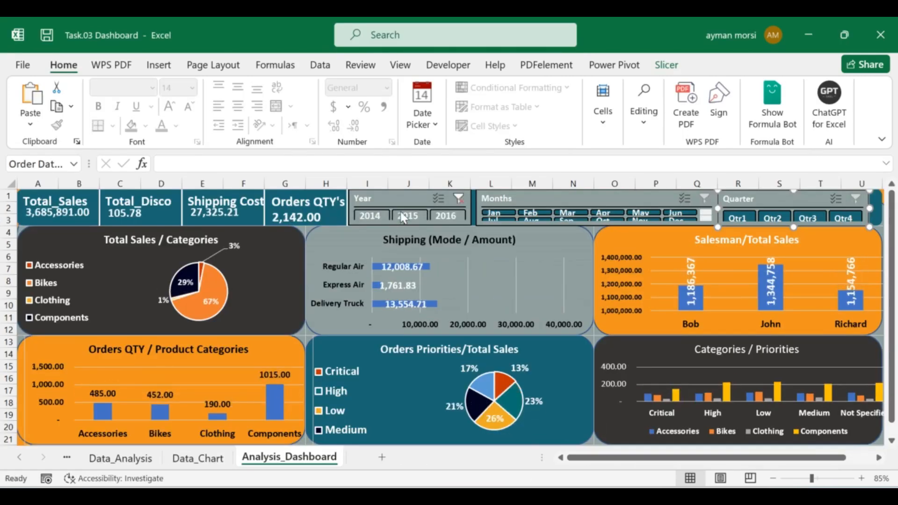
click(440, 213)
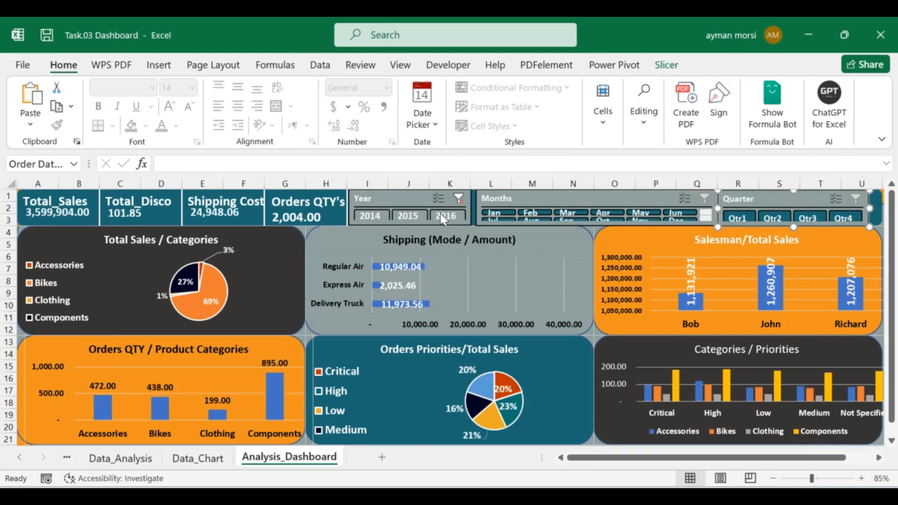
View the dashboard's 2016 figures for Jan, Feb and Mar in turn, and clear the Months filter
click(492, 214)
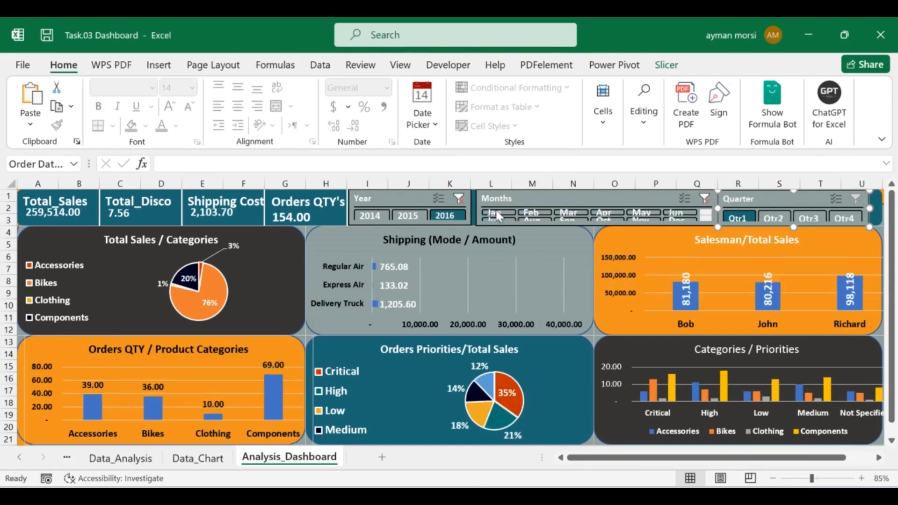
click(527, 214)
click(568, 214)
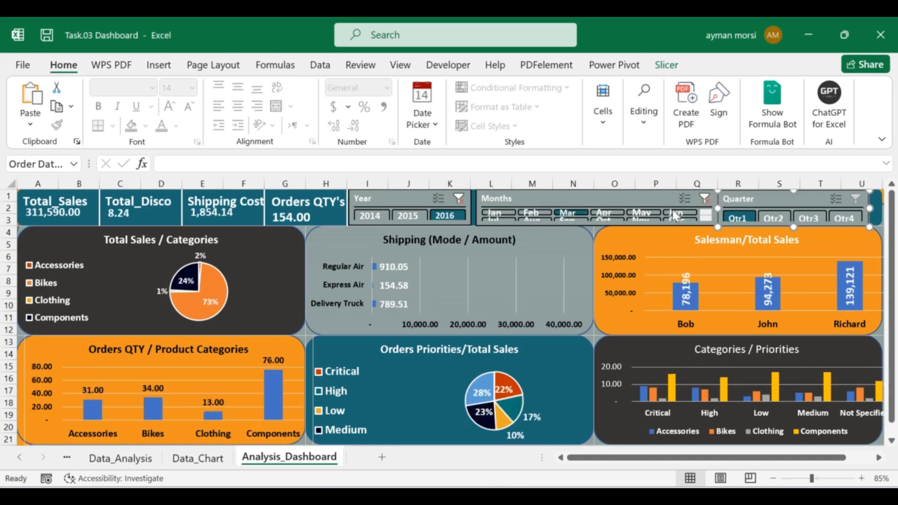
click(704, 198)
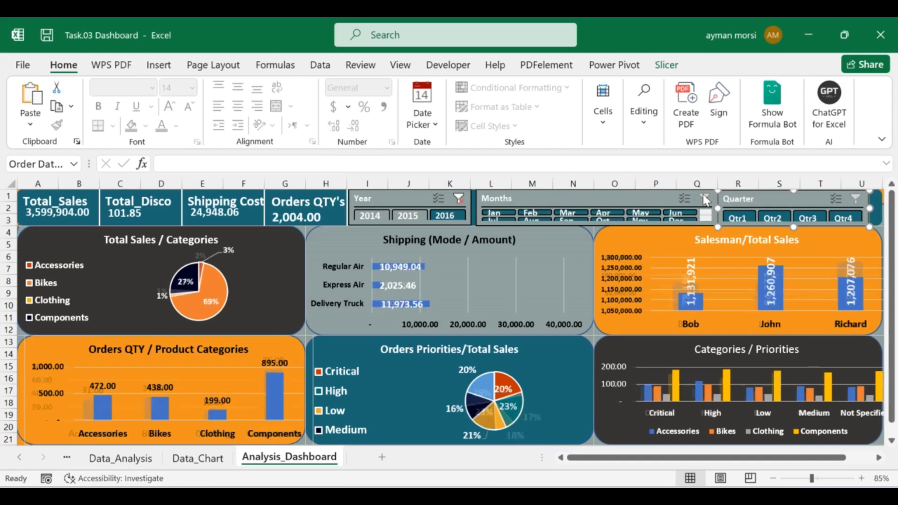
View the dashboard's 2016 figures for Qtr1, Qtr2, Qtr3 and Qtr4 in turn
click(739, 216)
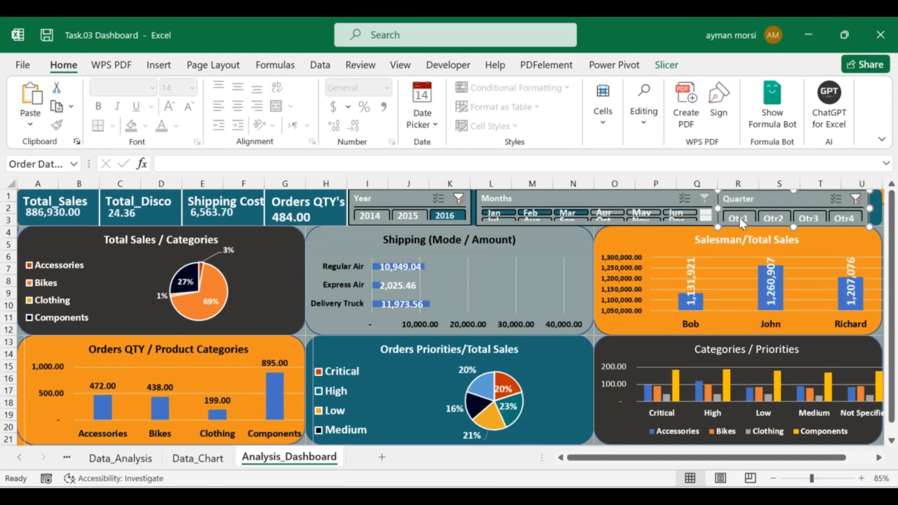
click(762, 215)
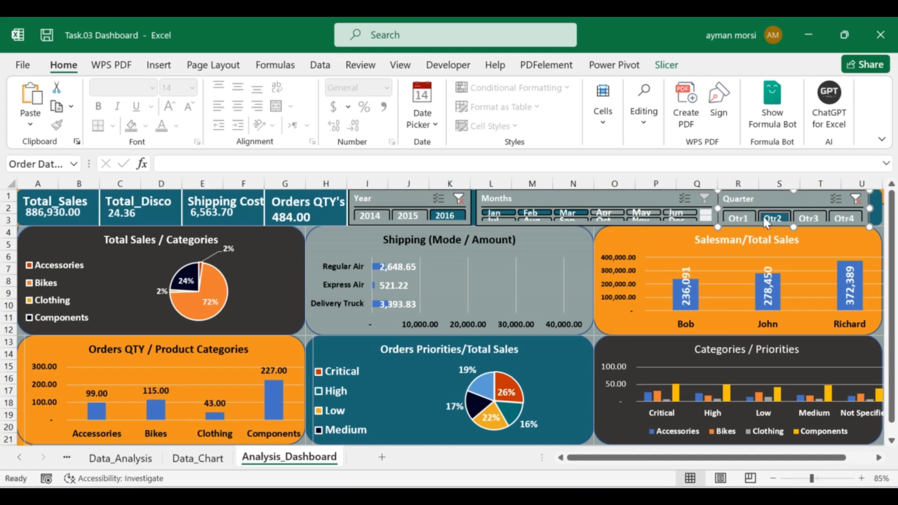
click(799, 218)
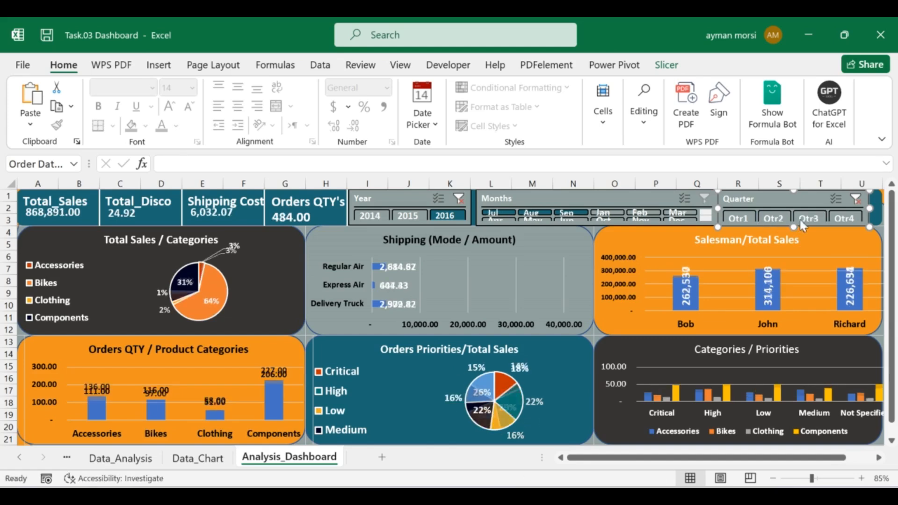
click(838, 219)
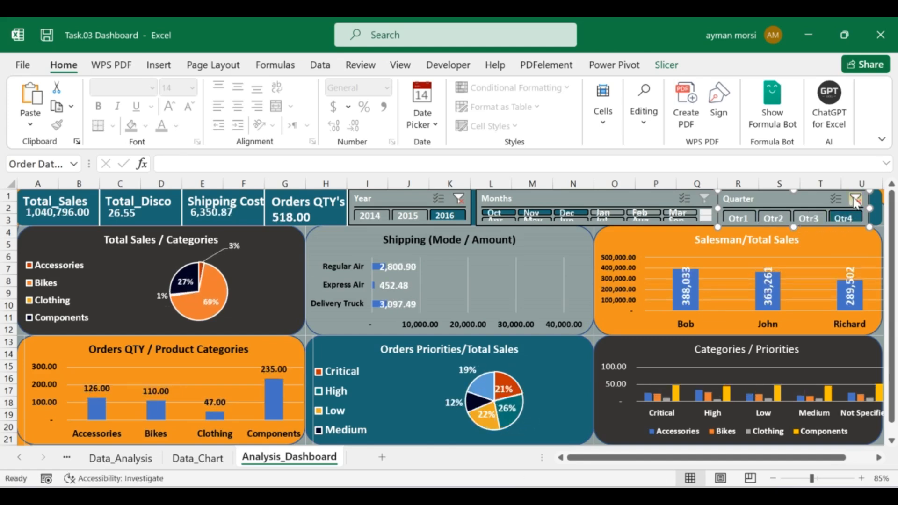
Switch the dashboard's Year filter to 2015 and view its figures for Qtr1 through Qtr4 in turn
click(407, 216)
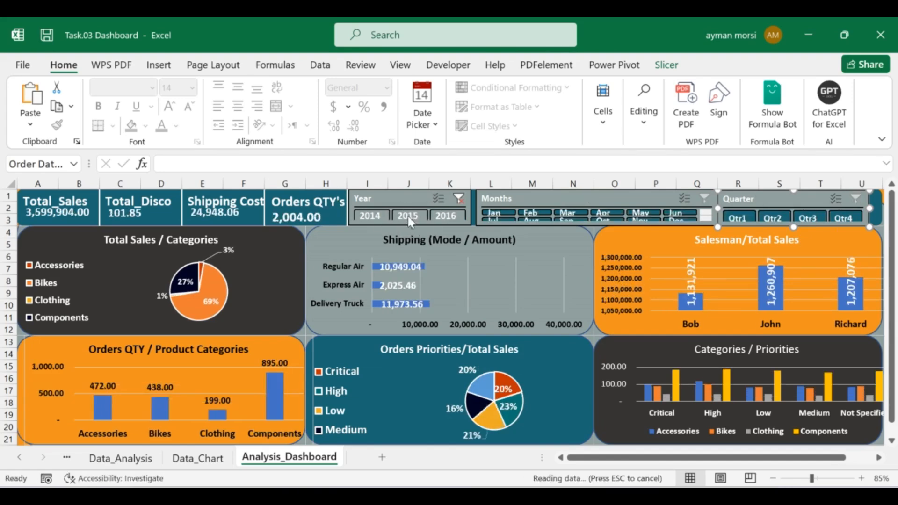
click(740, 219)
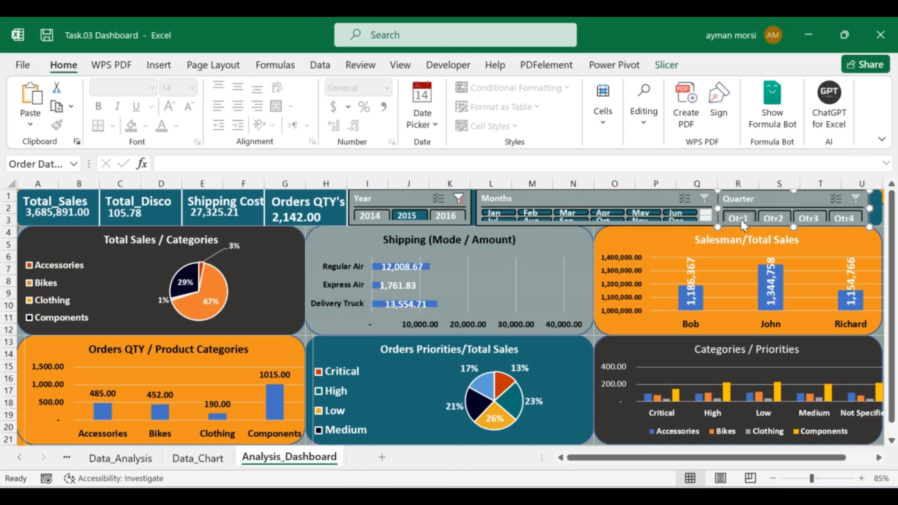
click(759, 217)
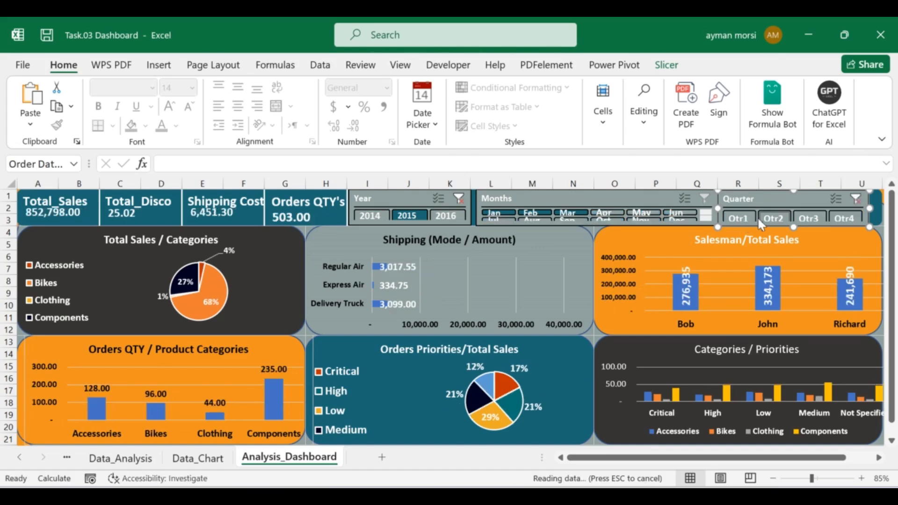
click(810, 218)
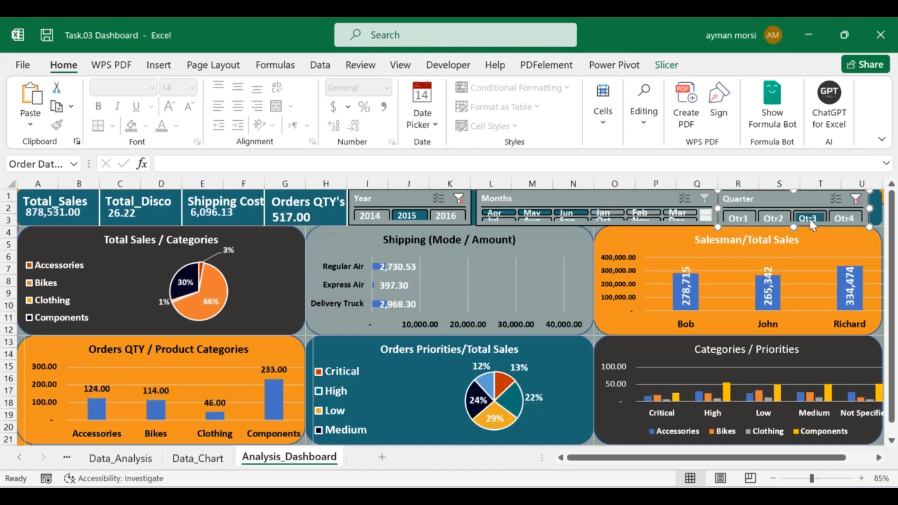
click(842, 218)
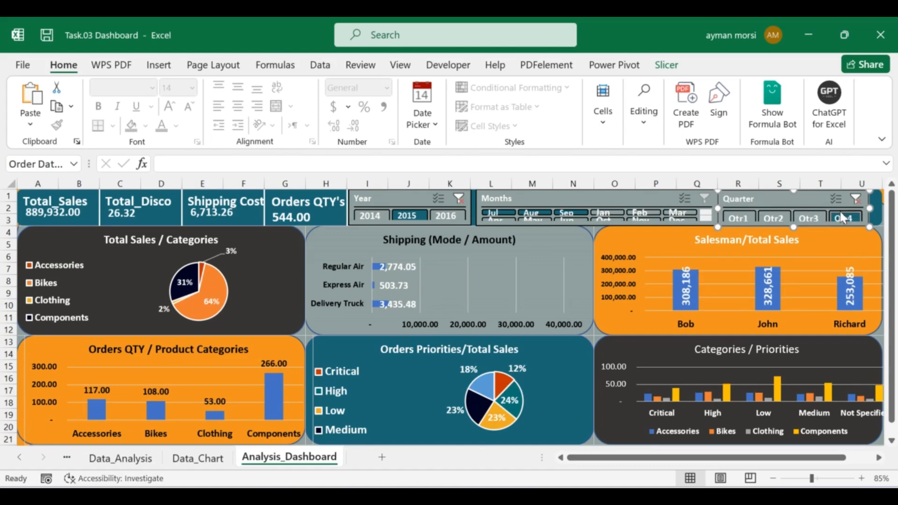
Clear the dashboard's Quarter filter, switch the Year filter to 2016 and view its figures for Qtr1 through Qtr4 in turn
click(854, 203)
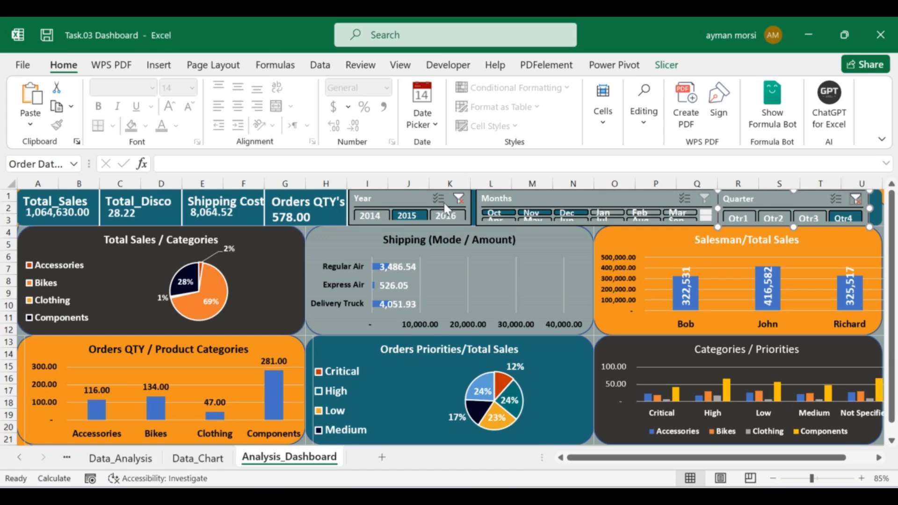
click(452, 216)
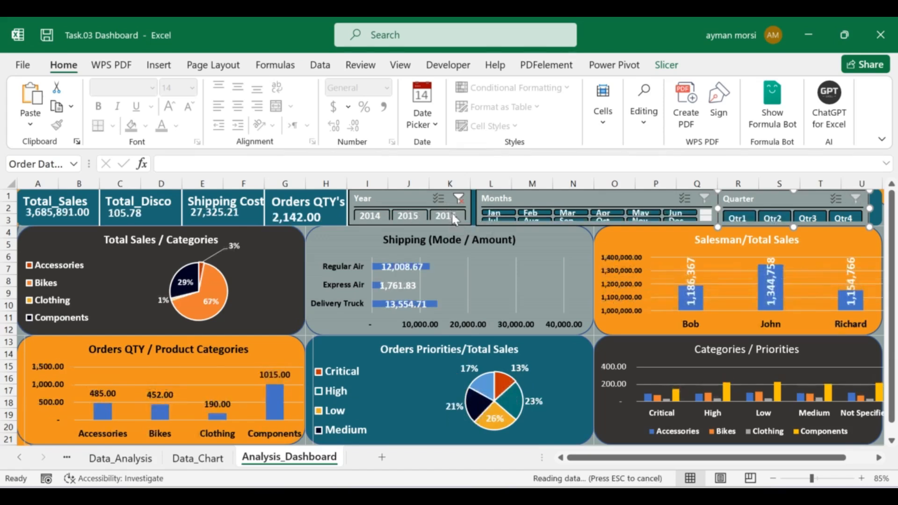
click(740, 216)
click(772, 216)
click(812, 218)
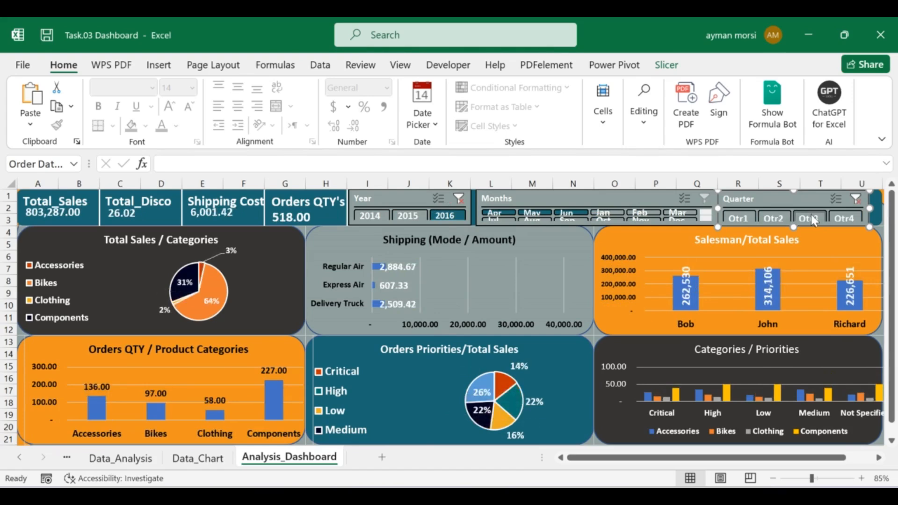
click(844, 218)
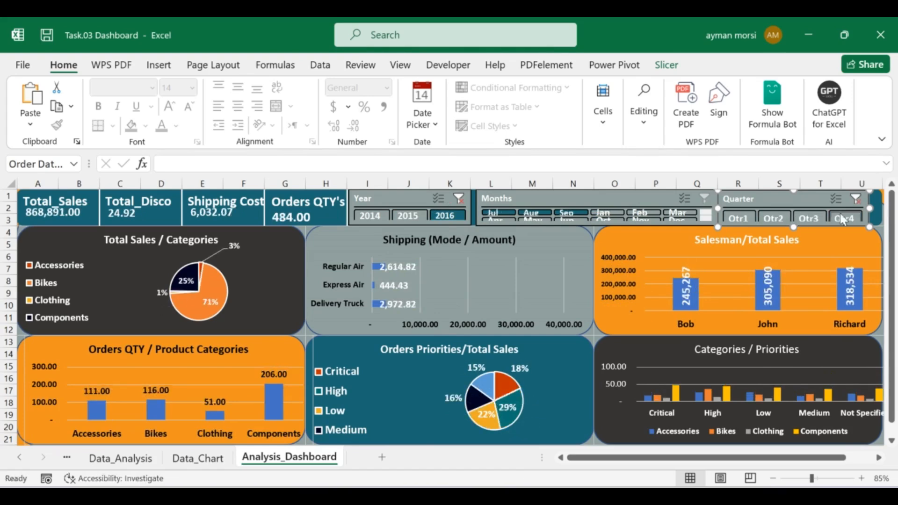
Clear the Quarter and Year filters so the dashboard covers all years and quarters
click(855, 199)
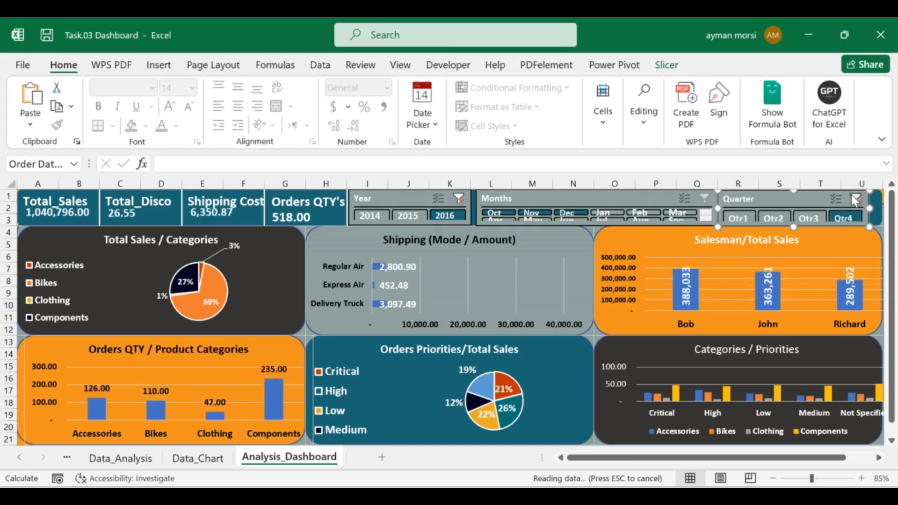
click(460, 199)
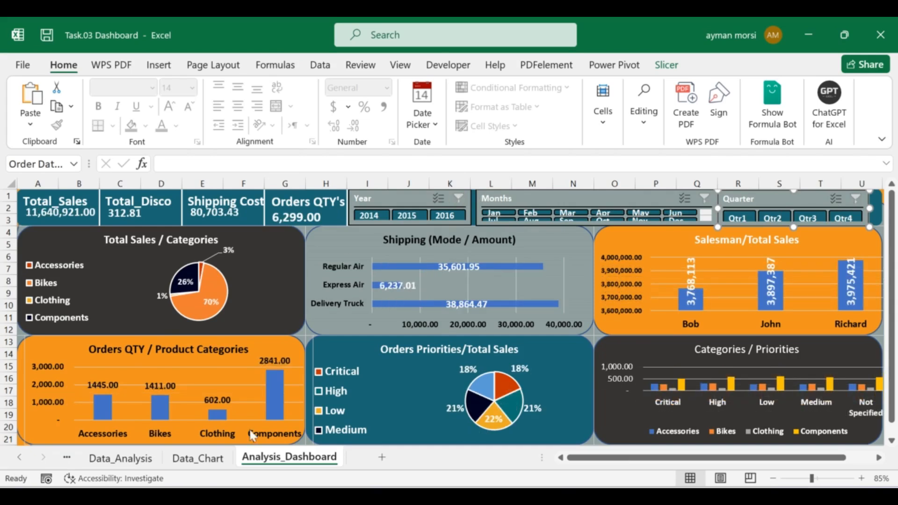